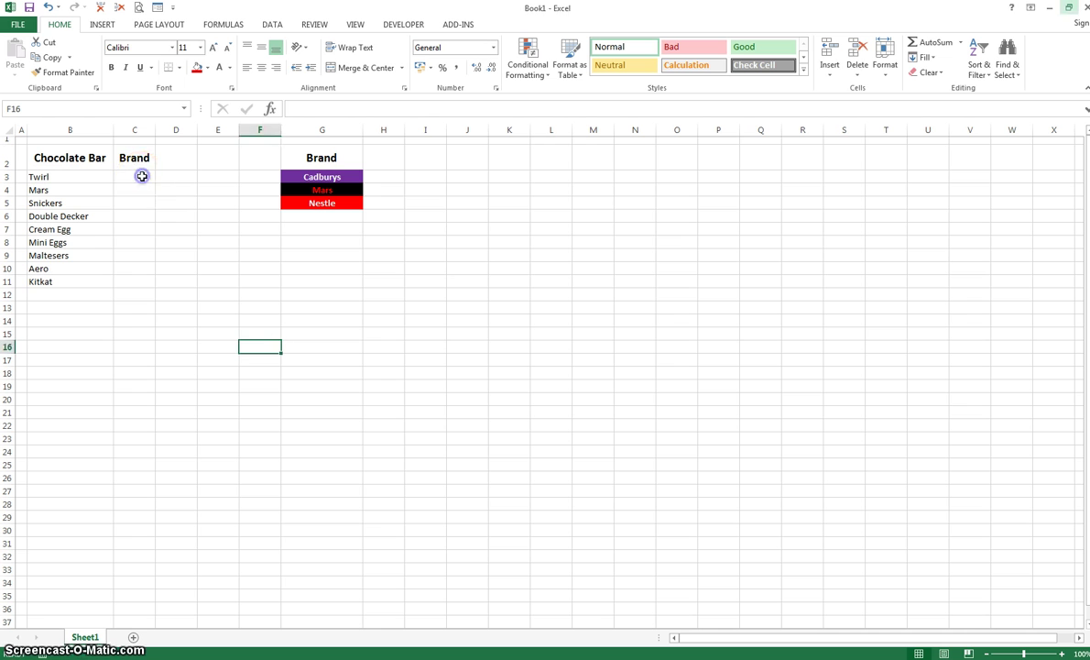
left_click(144, 179)
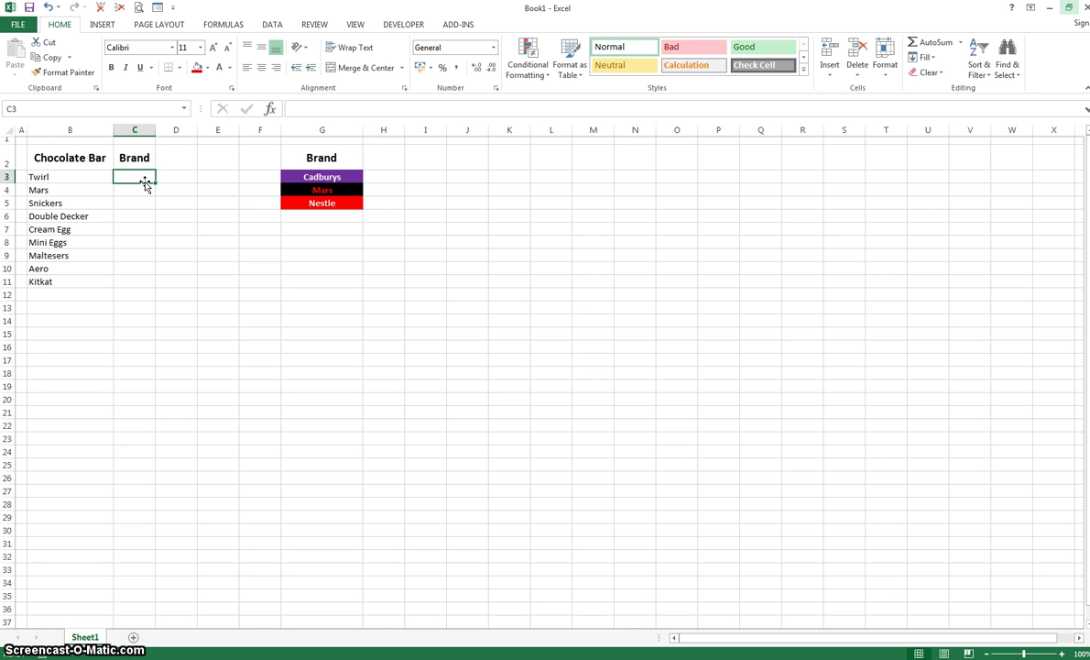
left_click_drag(93, 180, 97, 278)
left_click(140, 180)
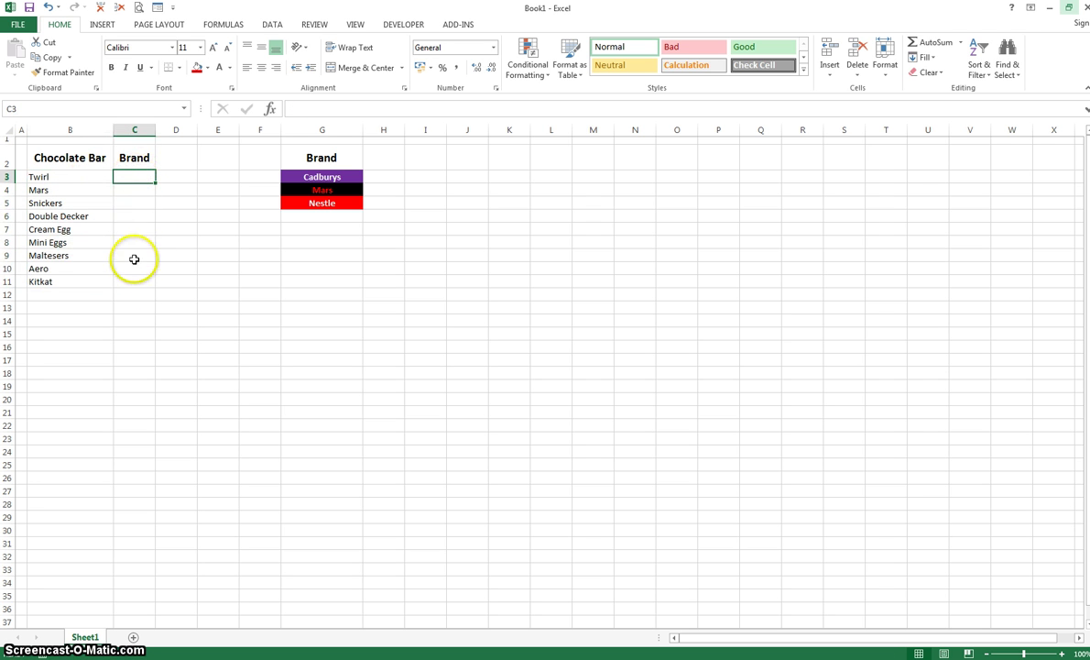
left_click(318, 177)
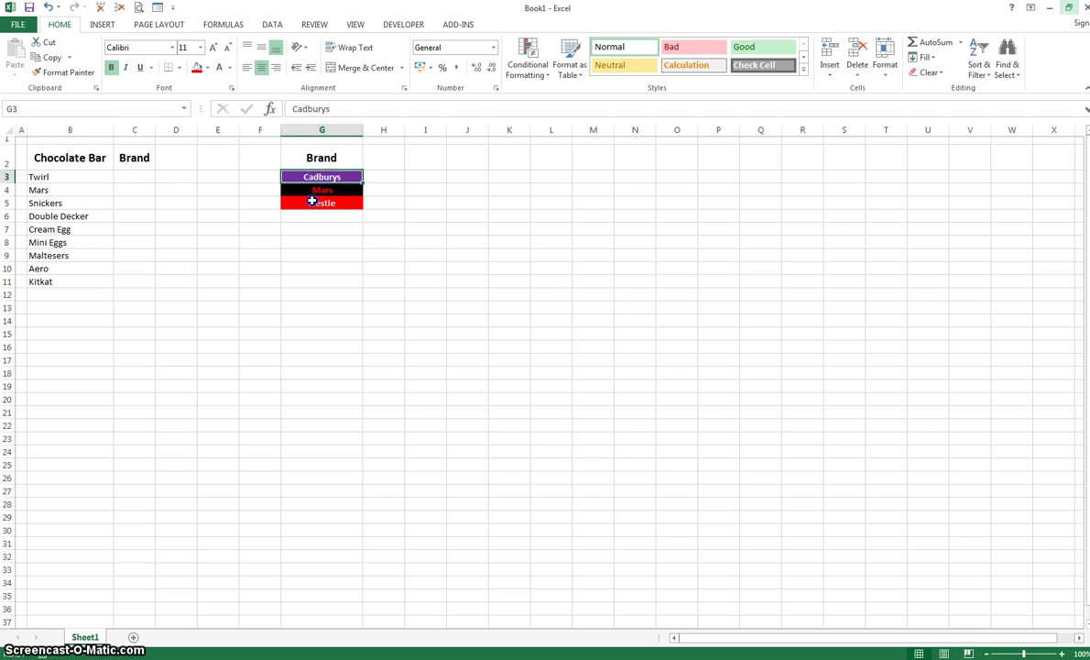
left_click(311, 201)
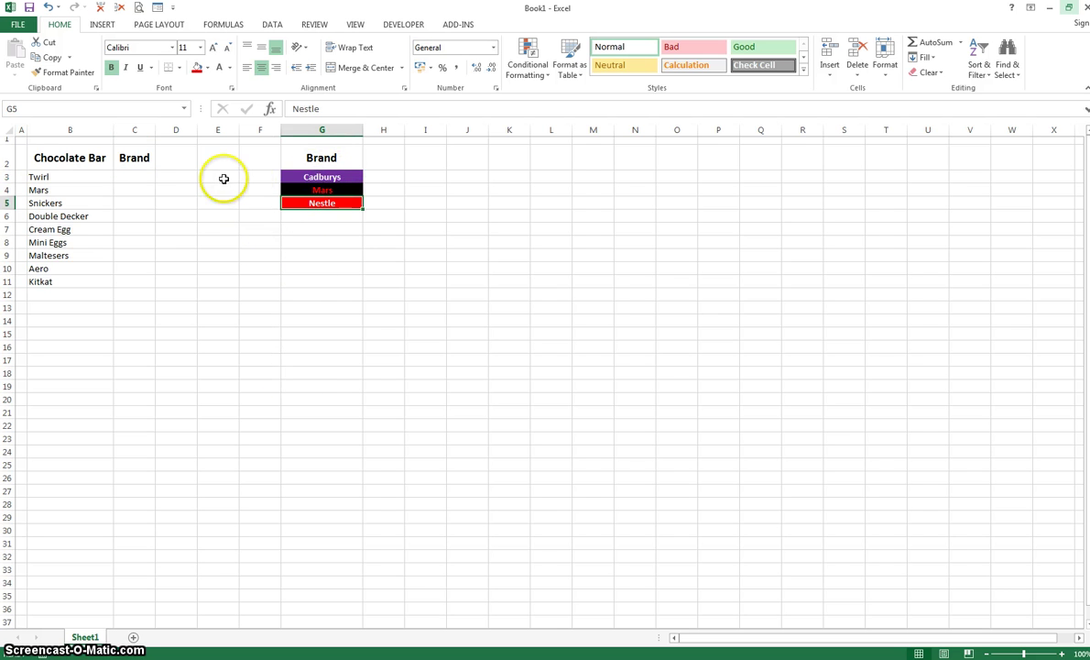
- Enter the trial text "gdgdgedfhg" in the Twirl row's Brand cell and clear it again
left_click(138, 178)
type("gdgdgedfhg")
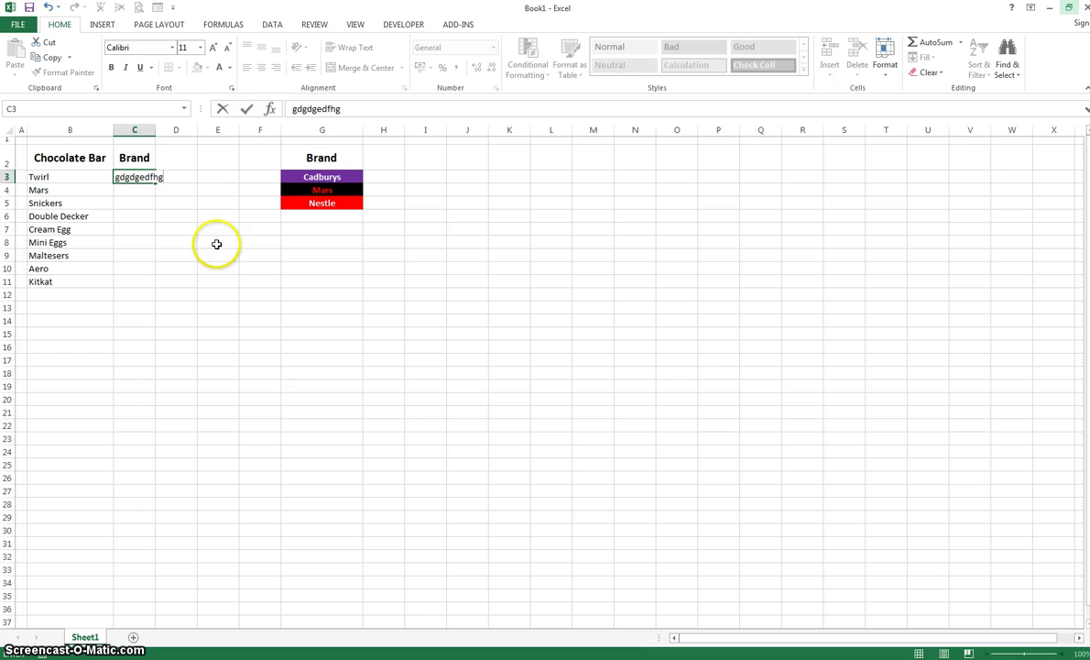
key("Return")
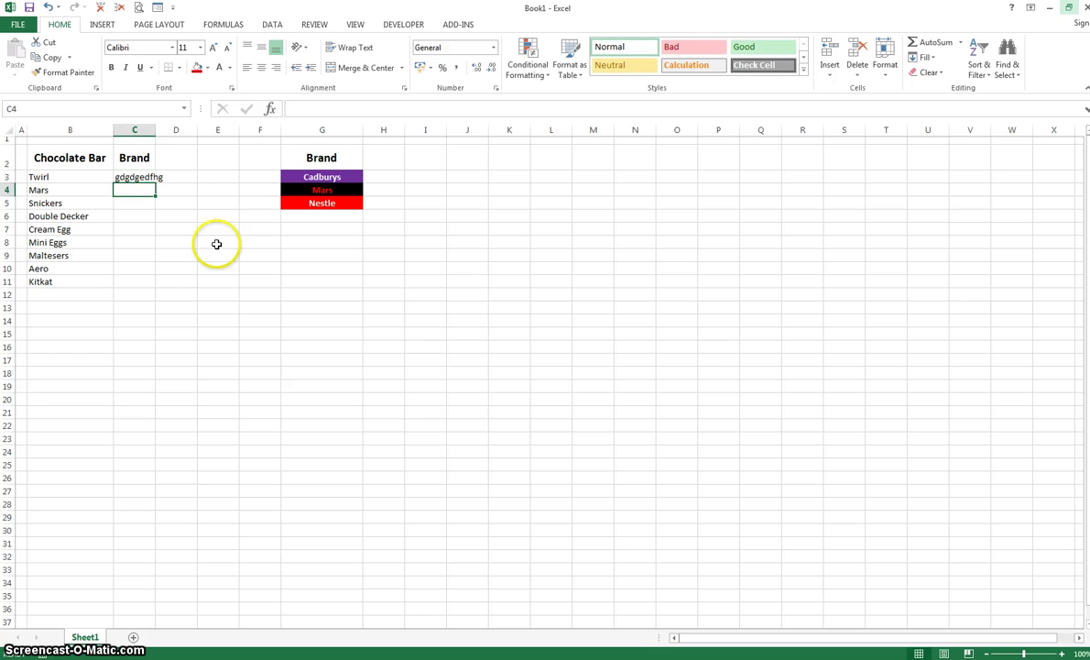
left_click(147, 178)
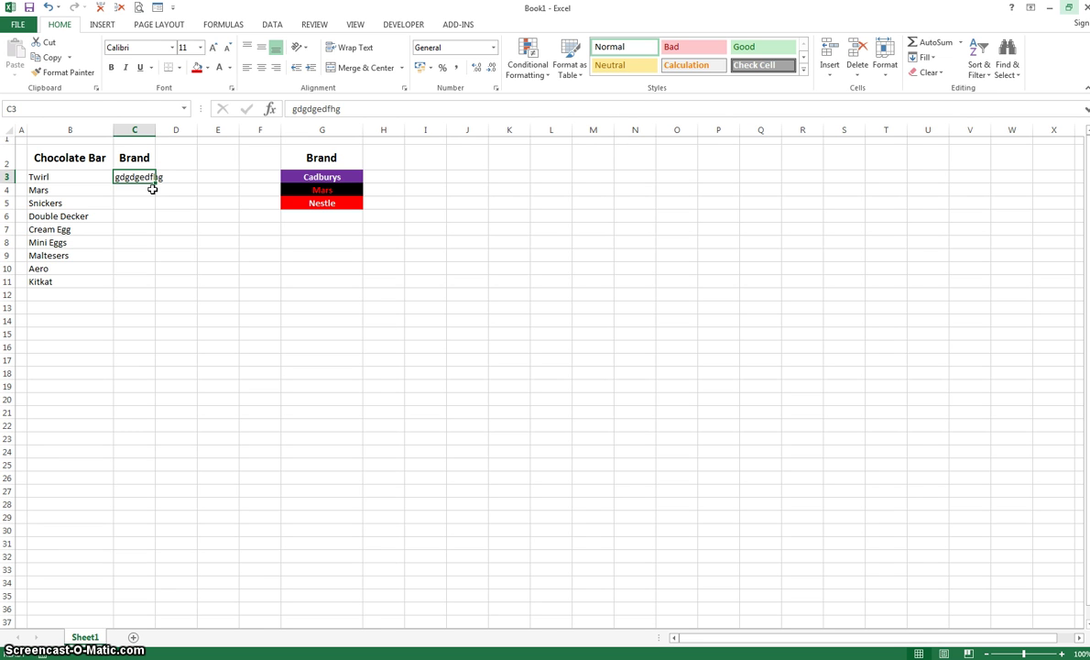
- Apply List data validation to Brand cells C3:C11, using the brand names in =$G$3:$G$5 as the source
left_click_drag(146, 176, 141, 279)
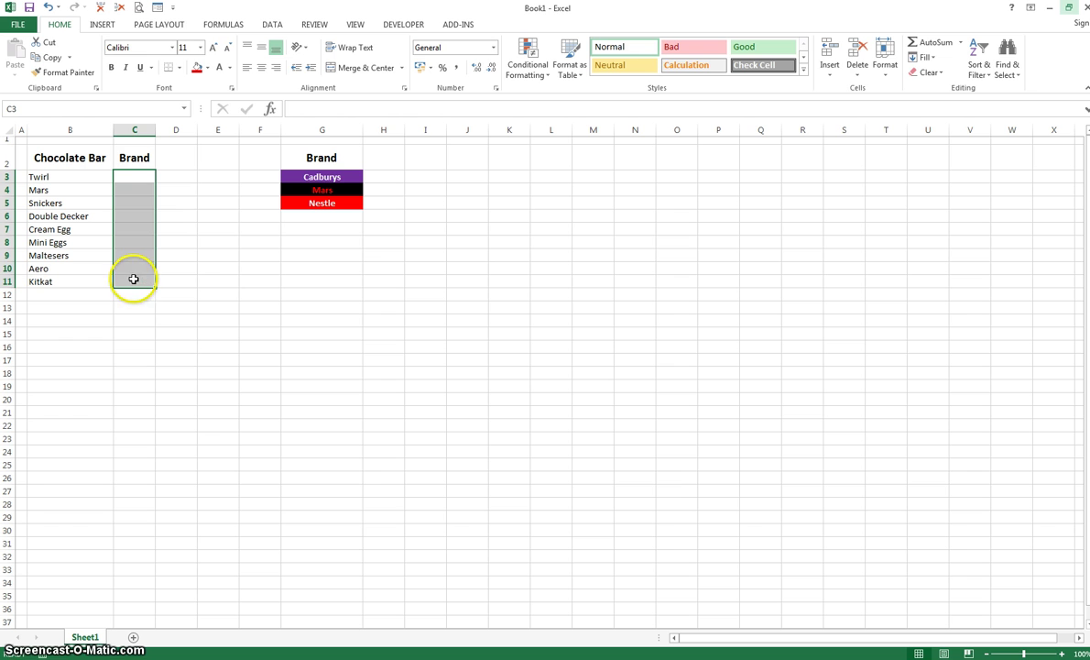
left_click(273, 25)
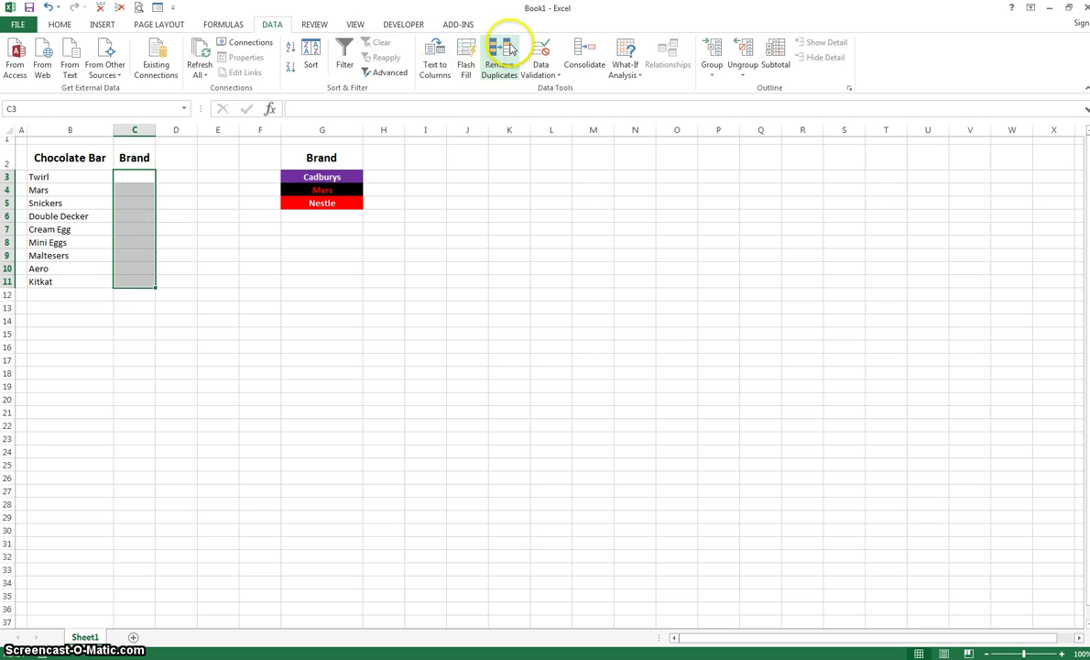
left_click(541, 50)
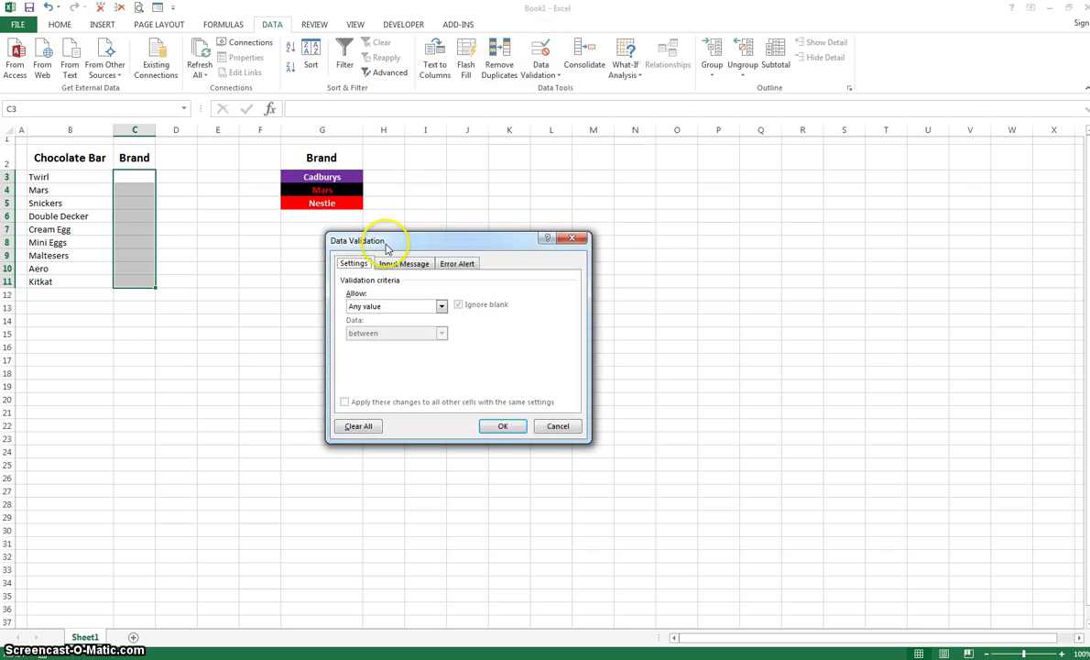
left_click(389, 307)
left_click(371, 345)
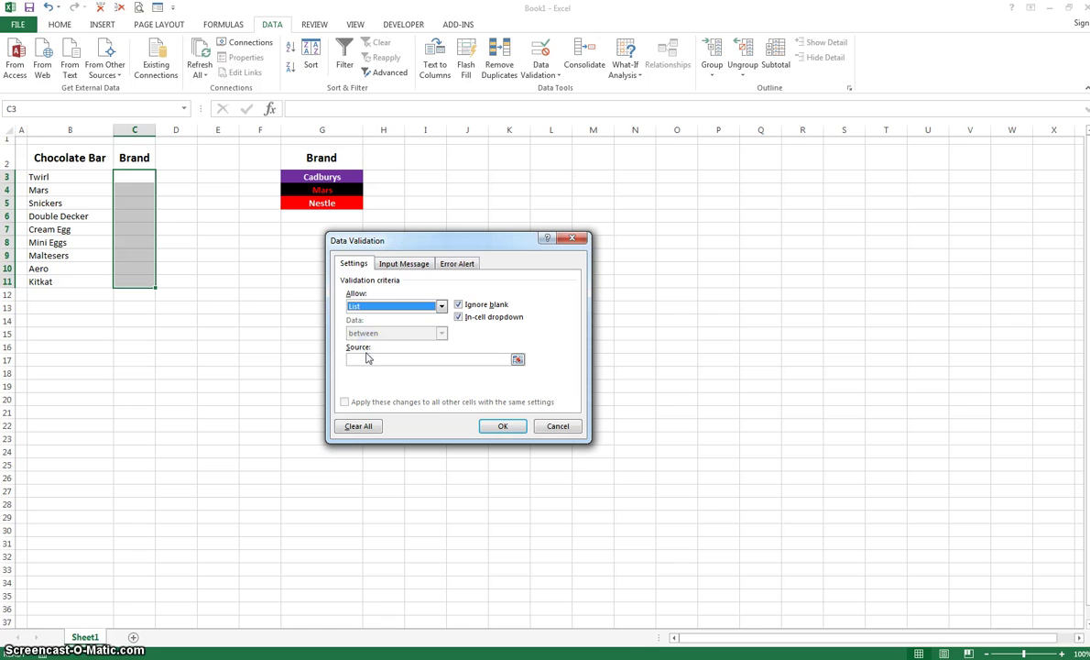
left_click(362, 360)
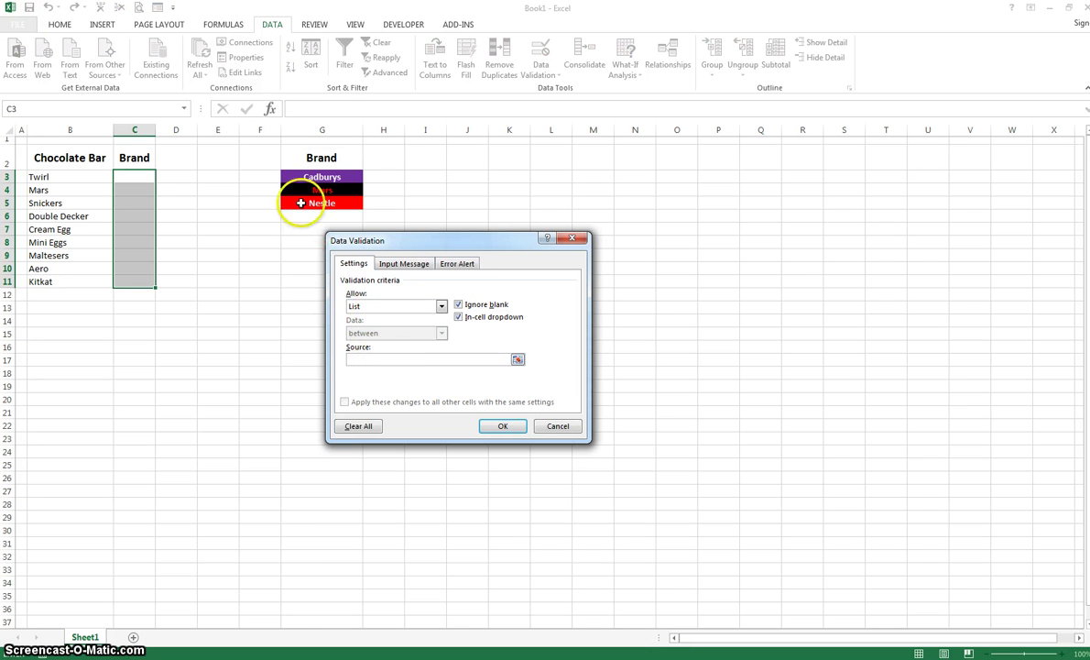
left_click_drag(311, 177, 308, 203)
left_click(376, 359)
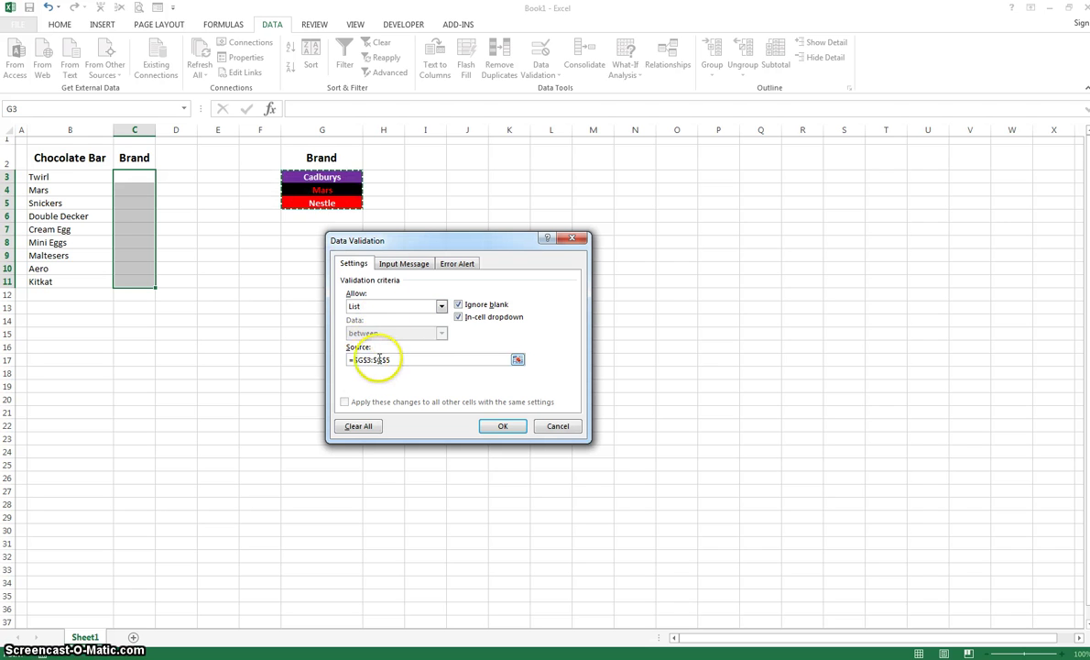
left_click(500, 427)
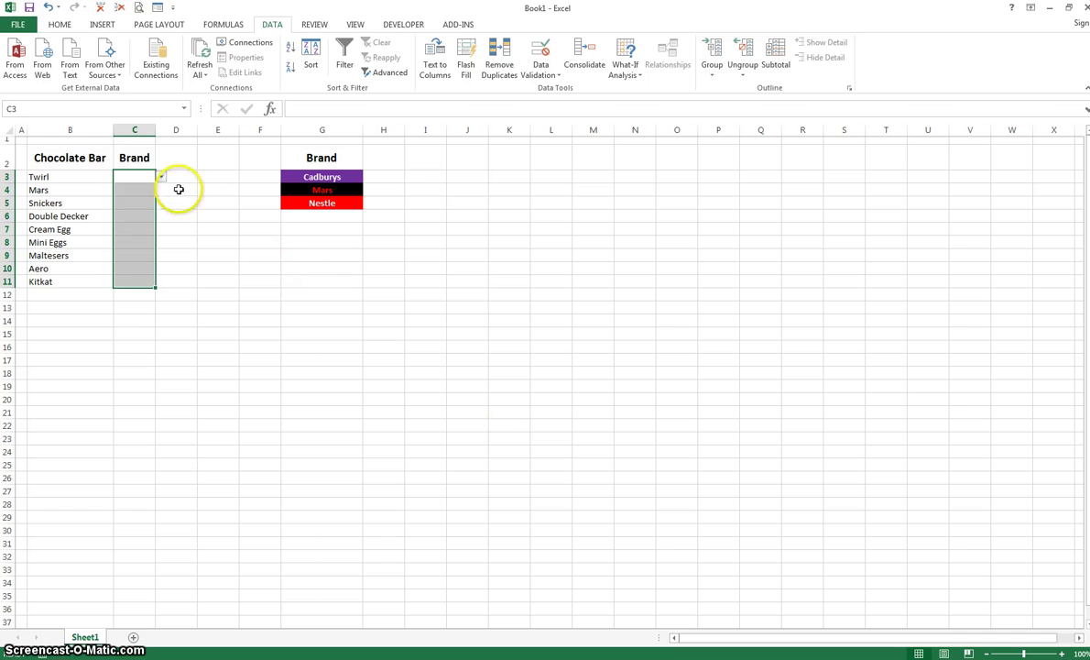
- Check that the Brand cells offer the in-cell brand list, viewing the options in the Aero row
left_click(147, 216)
left_click(145, 244)
left_click(147, 257)
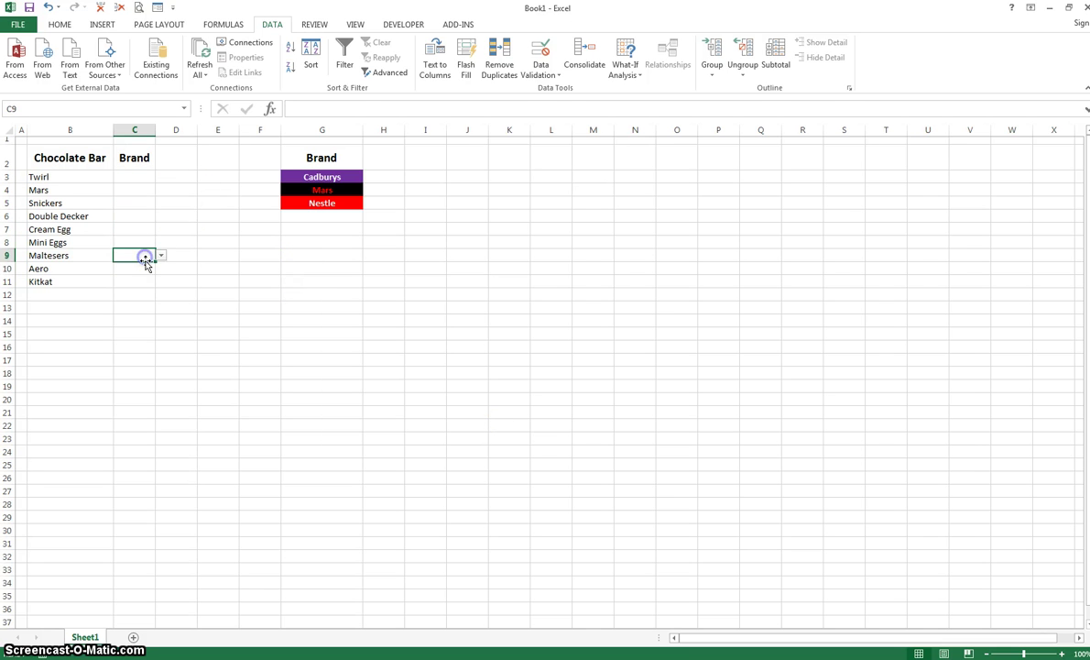
left_click(152, 269)
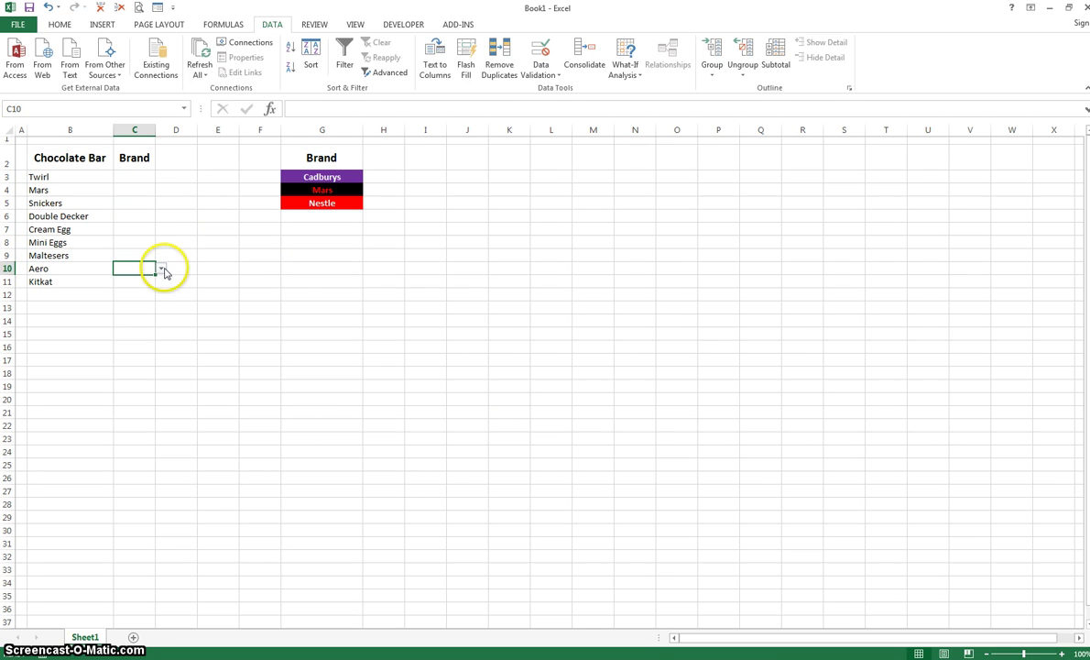
left_click(162, 269)
left_click(155, 282)
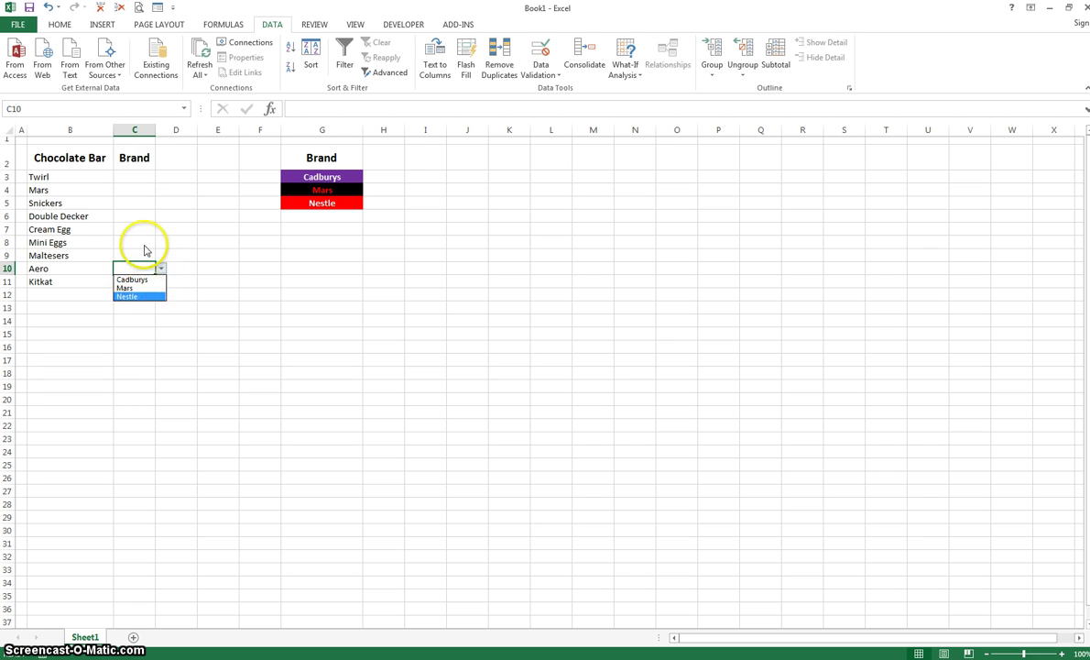
left_click(146, 248)
- Choose the brand from the in-cell lists for the first three bars: Cadburys for Twirl, Mars for Mars and Snickers
left_click(142, 177)
left_click(161, 177)
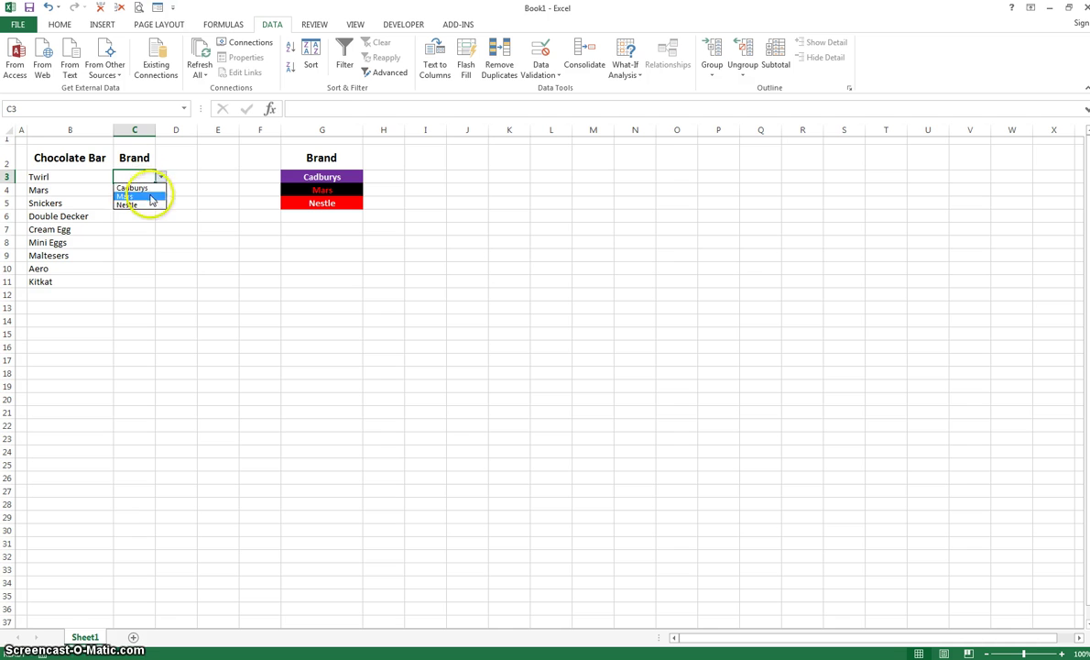
left_click(134, 188)
left_click(146, 191)
left_click(161, 190)
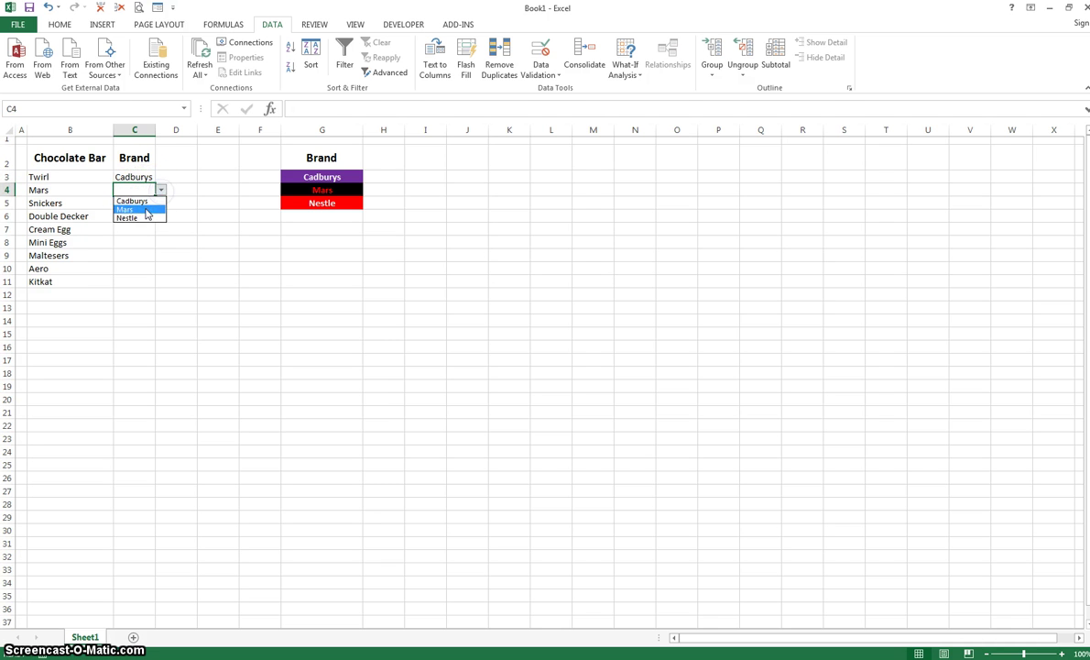
left_click(147, 209)
left_click(138, 204)
left_click(161, 203)
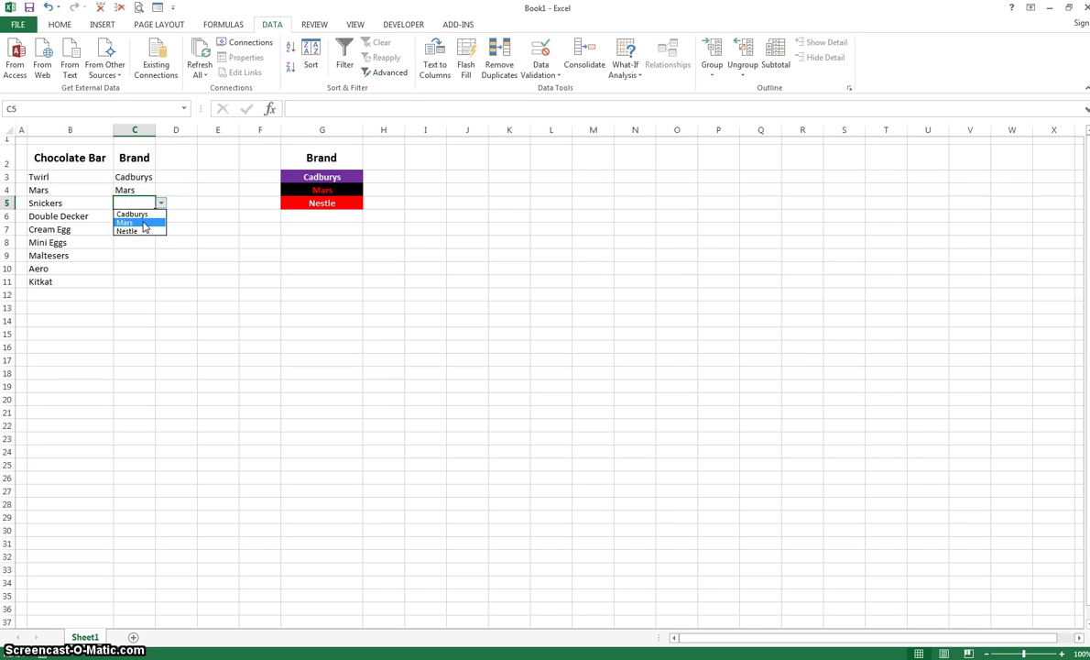
left_click(144, 223)
- Choose Cadburys as the brand for Double Decker, Cream Egg and Mini Eggs from their in-cell lists
left_click(149, 218)
left_click(162, 217)
left_click(143, 228)
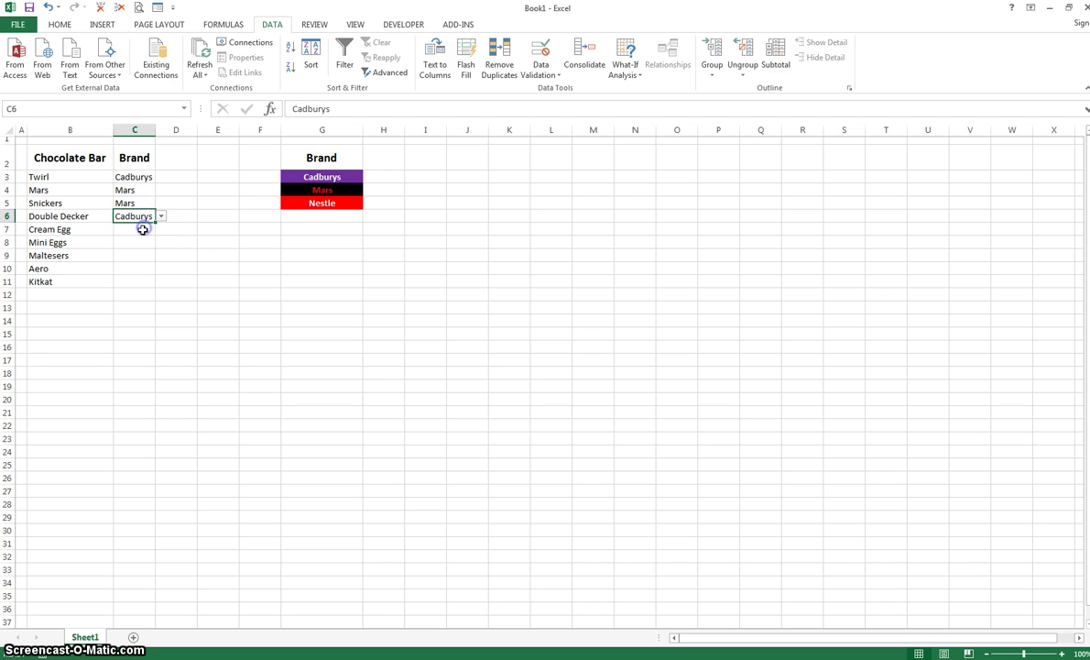
left_click(142, 229)
left_click(162, 229)
left_click(148, 238)
left_click(152, 243)
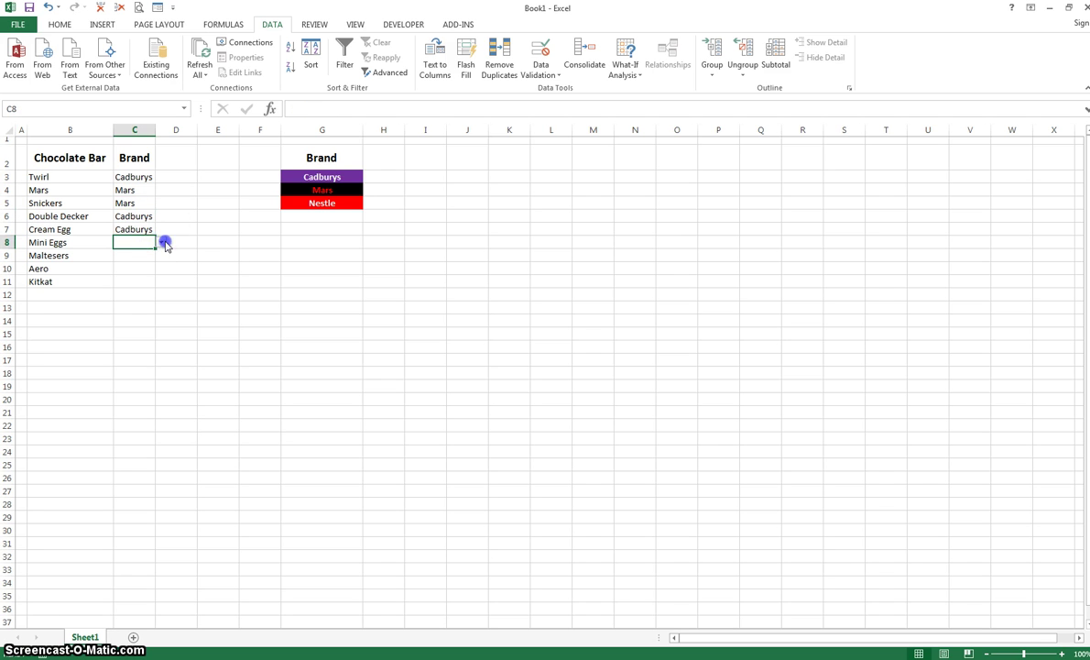
left_click(163, 242)
left_click(150, 254)
- Choose Mars as the brand for Maltesers, and Nestle for Aero and Kitkat, from their in-cell lists
left_click(151, 253)
left_click(162, 255)
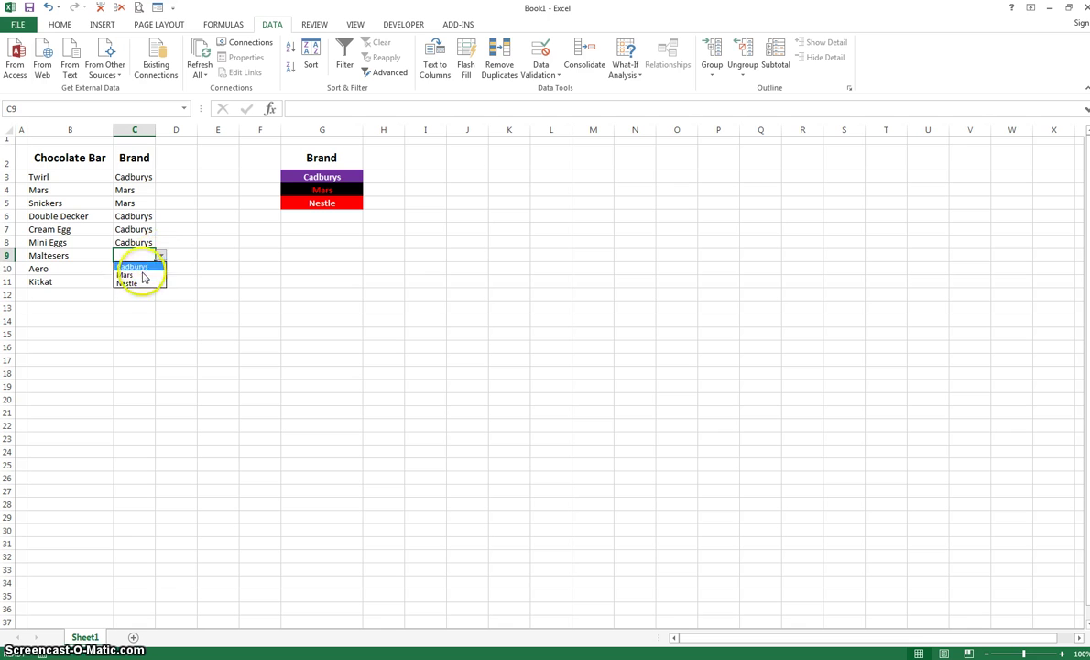
left_click(143, 275)
left_click(141, 268)
left_click(161, 268)
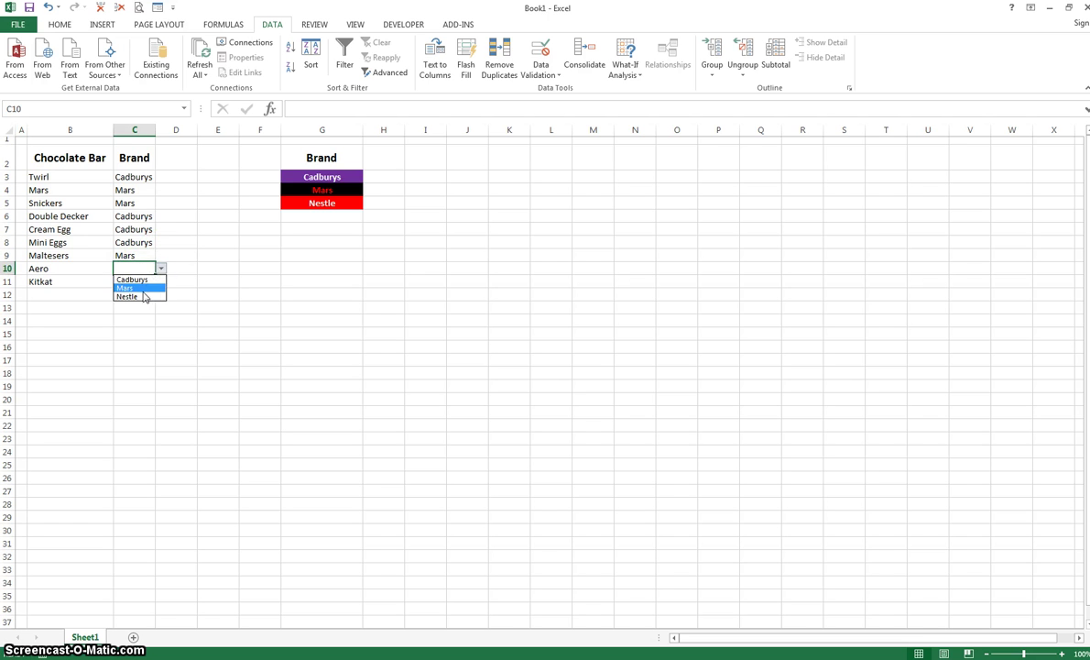
left_click(144, 296)
left_click(141, 282)
left_click(161, 281)
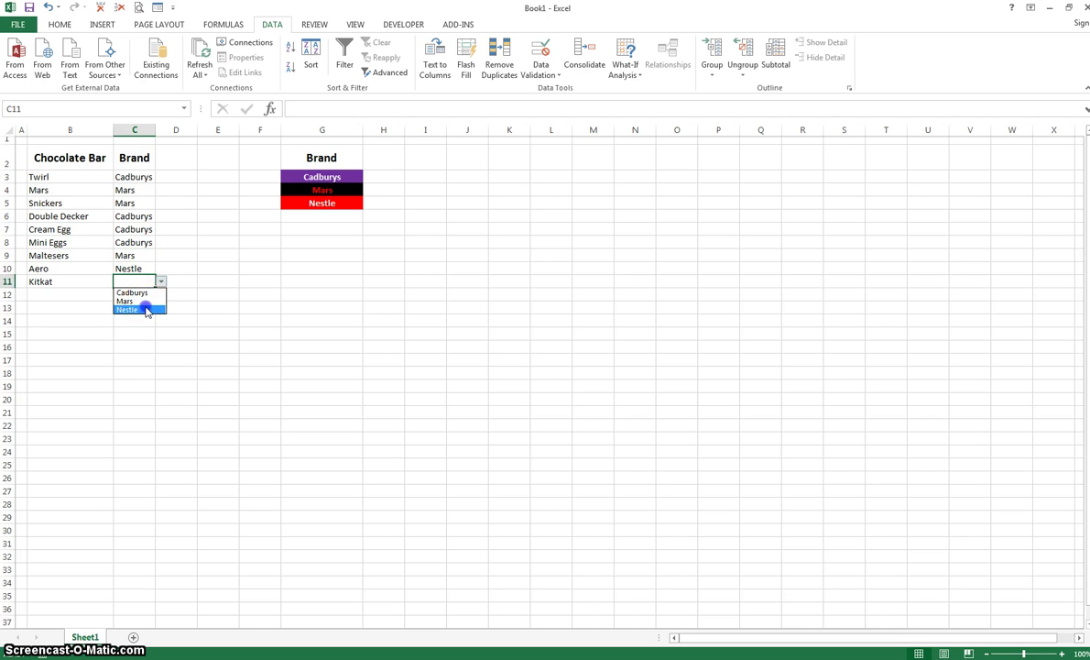
left_click(145, 310)
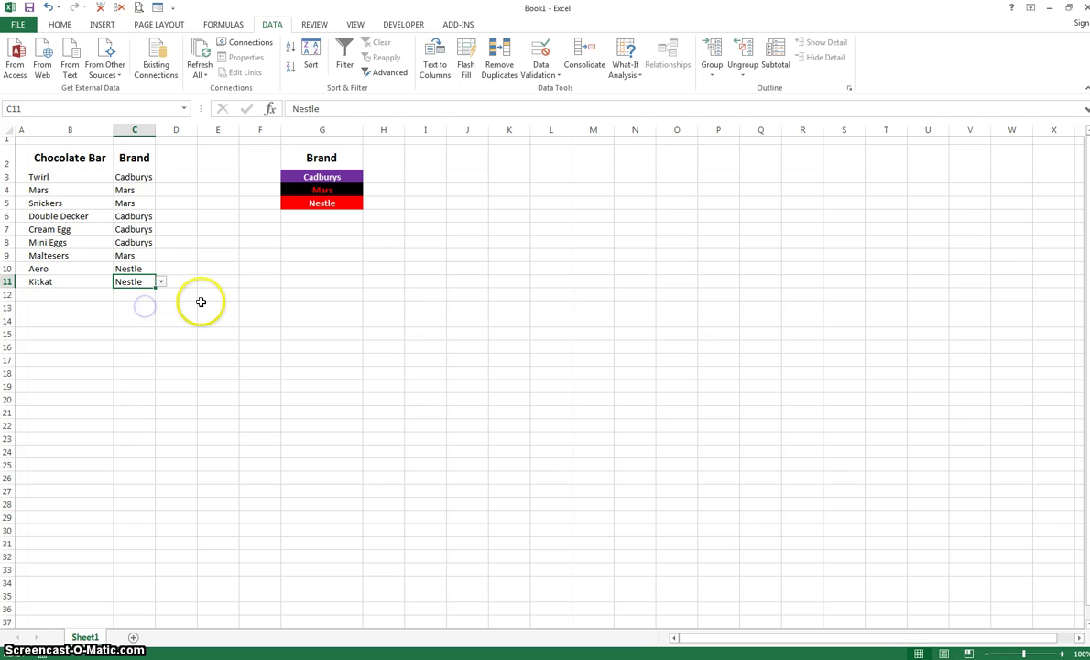
- Try to enter the unlisted text "fsfssgdsg" as the Maltesers brand, and cancel the entry
left_click(137, 254)
type("fsfssgdsg")
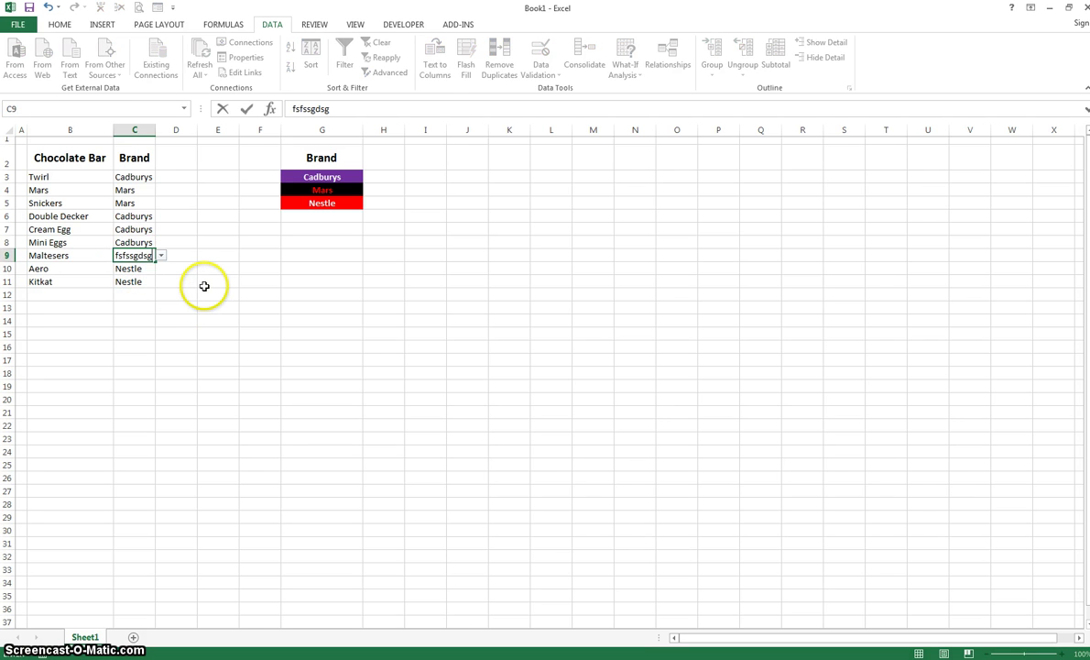
key("Return")
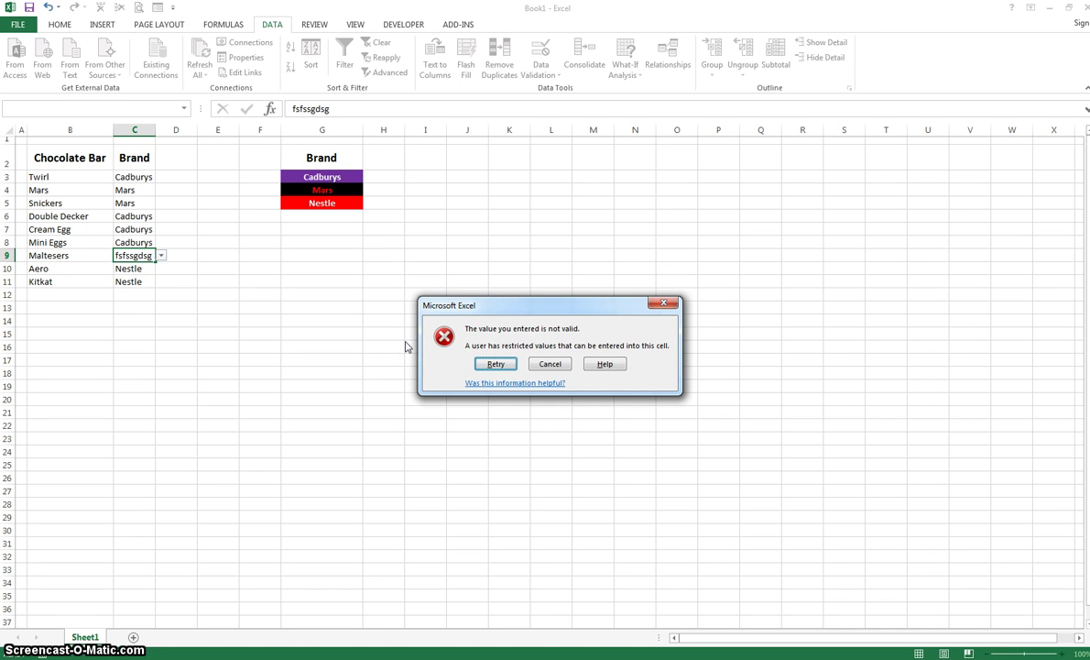
left_click(549, 364)
left_click(140, 177)
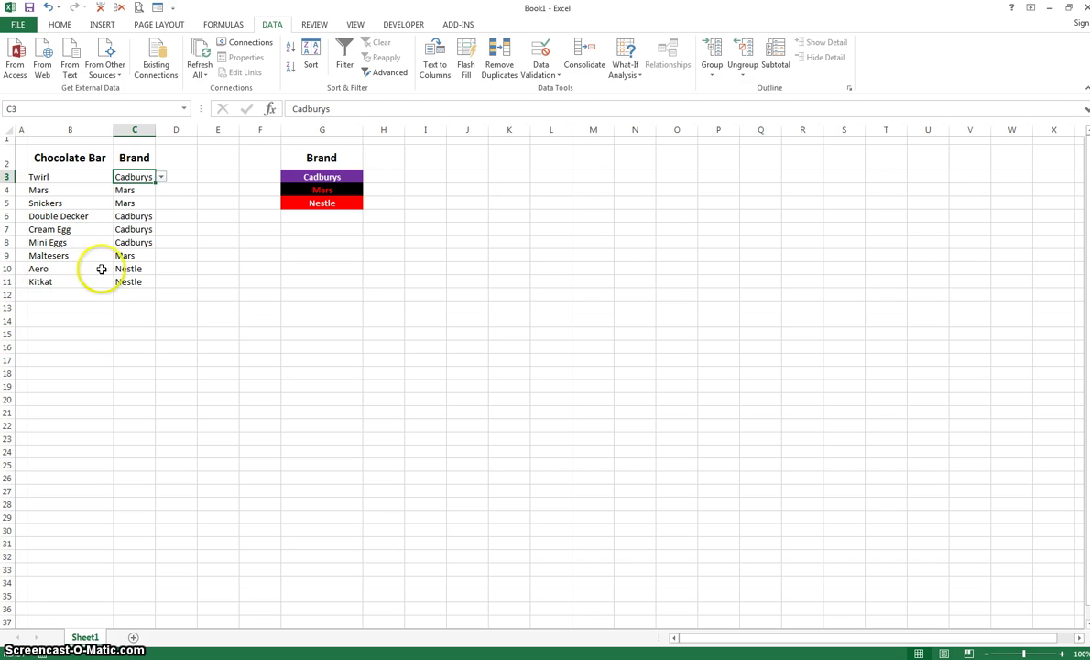
left_click(309, 177)
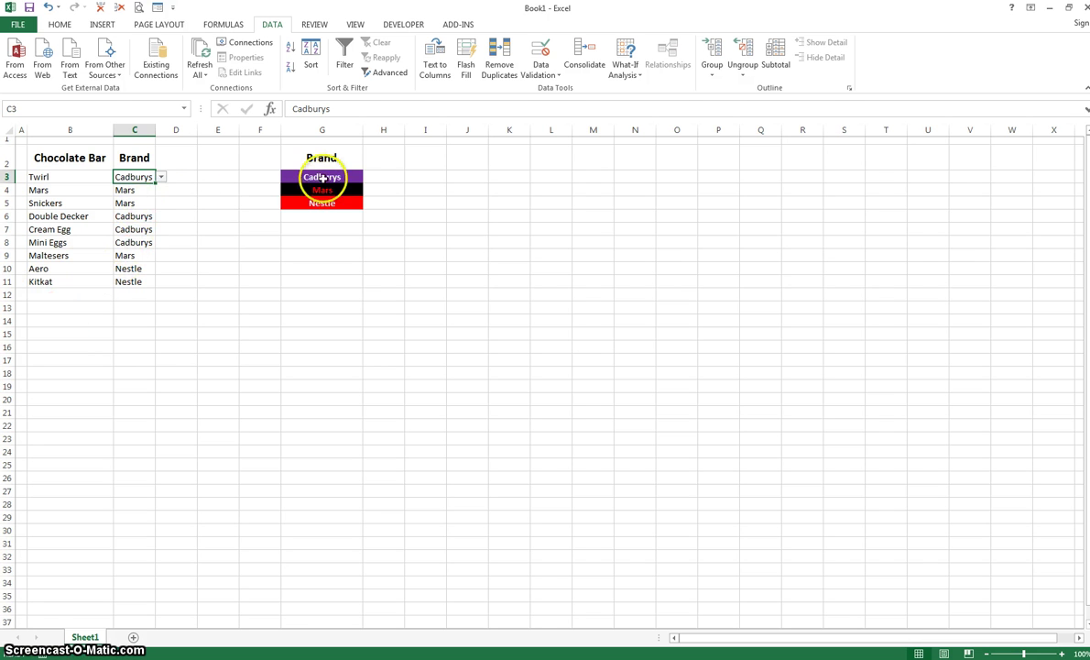
left_click(316, 190)
left_click(323, 202)
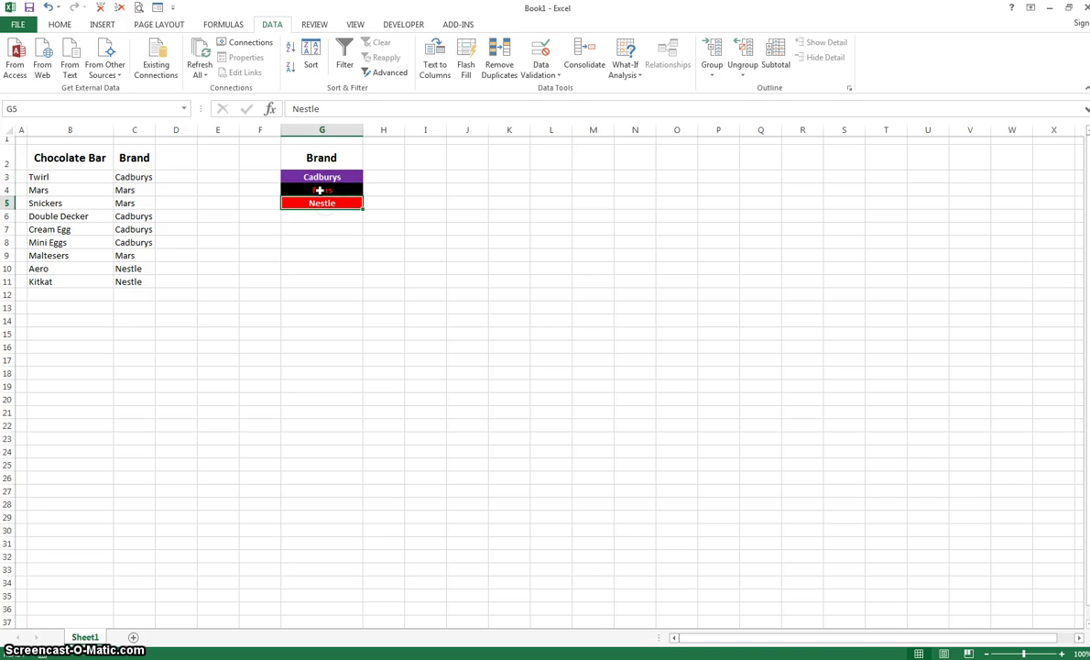
left_click_drag(80, 176, 137, 284)
left_click(134, 178)
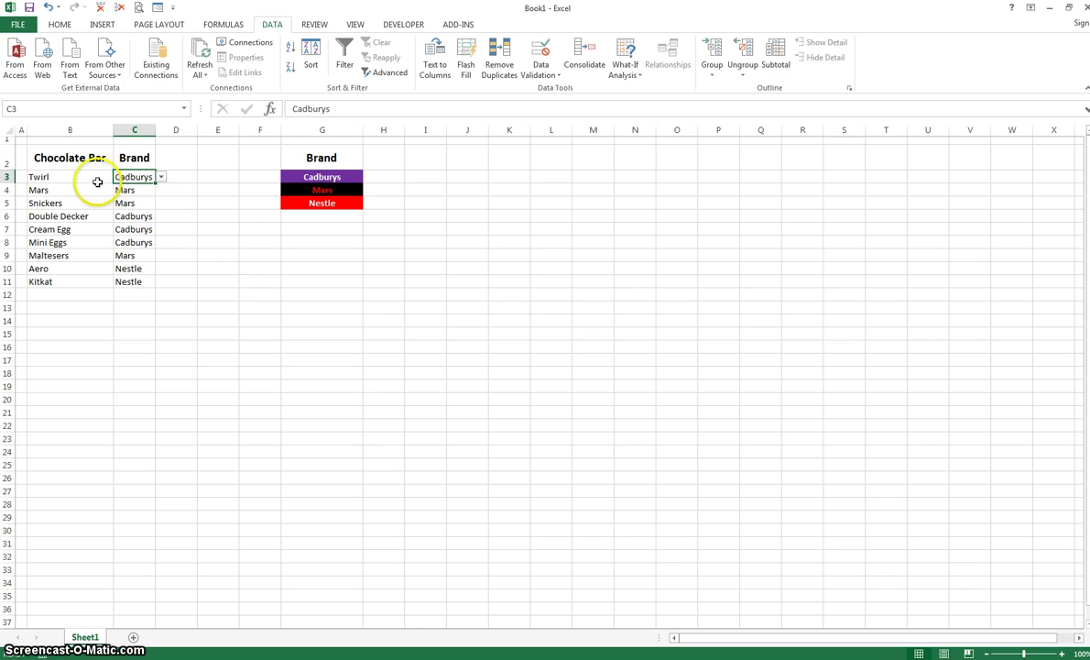
left_click_drag(90, 178, 123, 282)
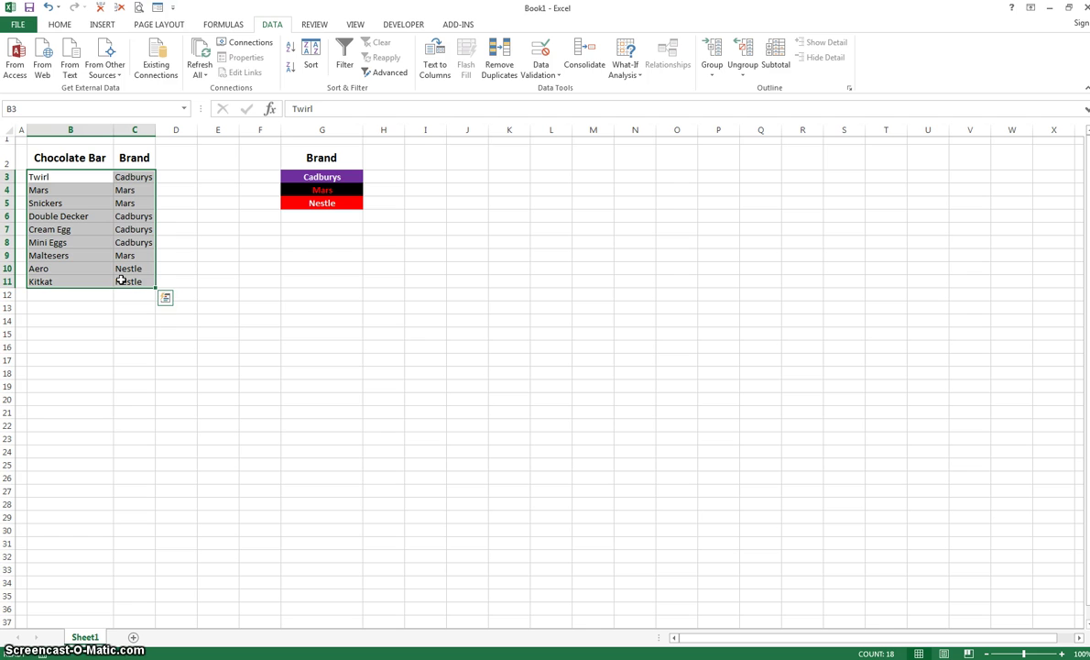
- Create a conditional formatting rule on Twirl's brand cell C3 that formats only cells containing a cell value equal to =$G$3
left_click(146, 176)
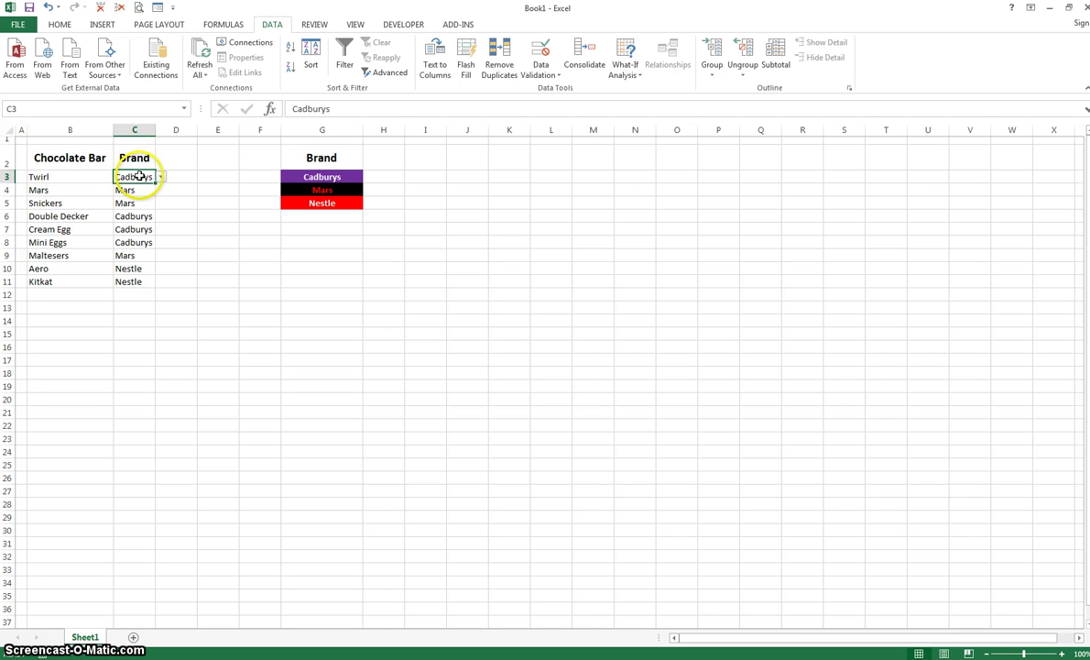
left_click(61, 24)
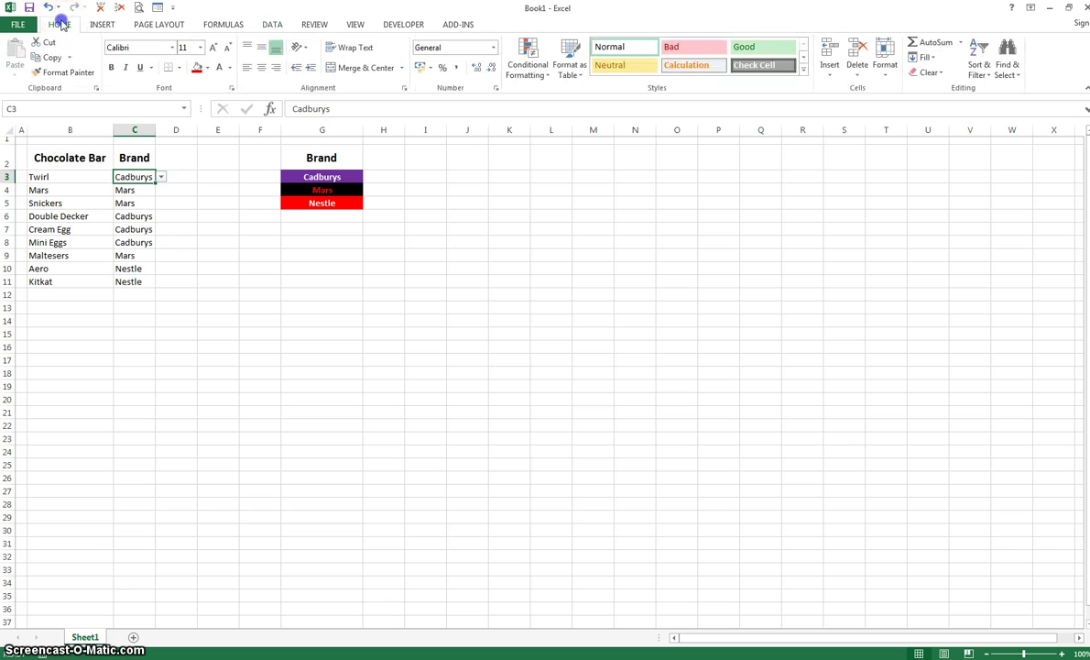
left_click(528, 62)
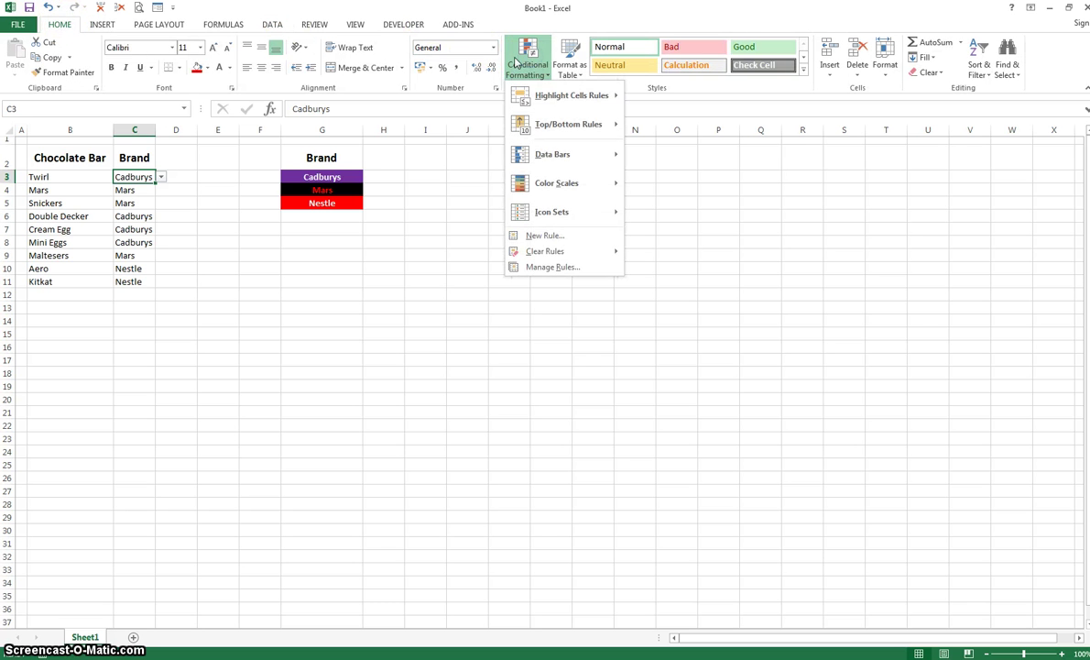
left_click(551, 267)
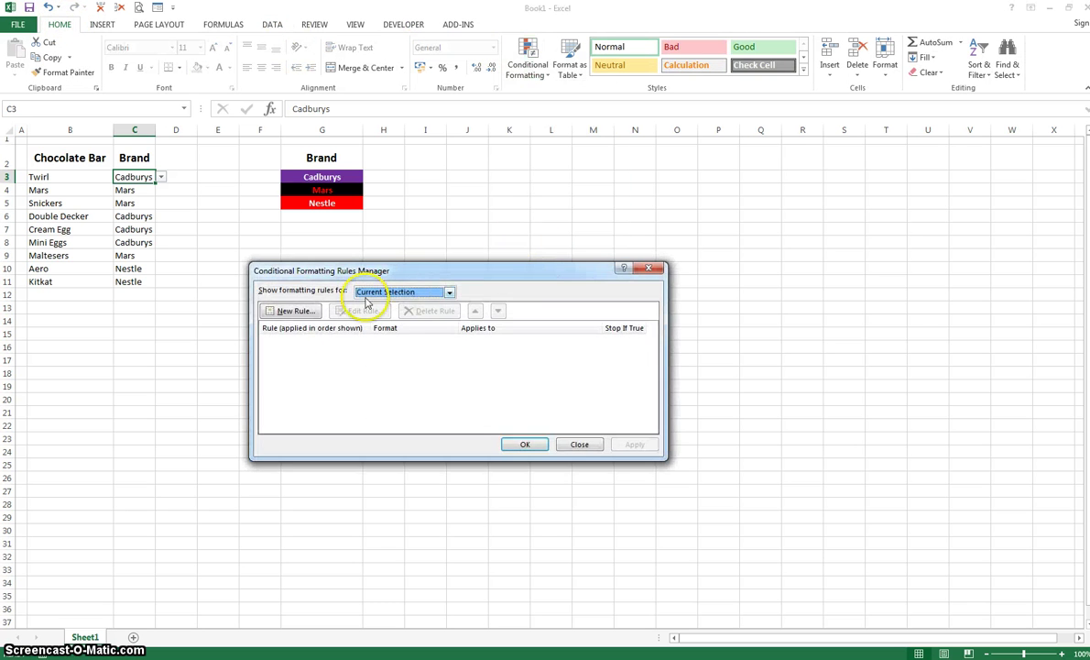
left_click(295, 311)
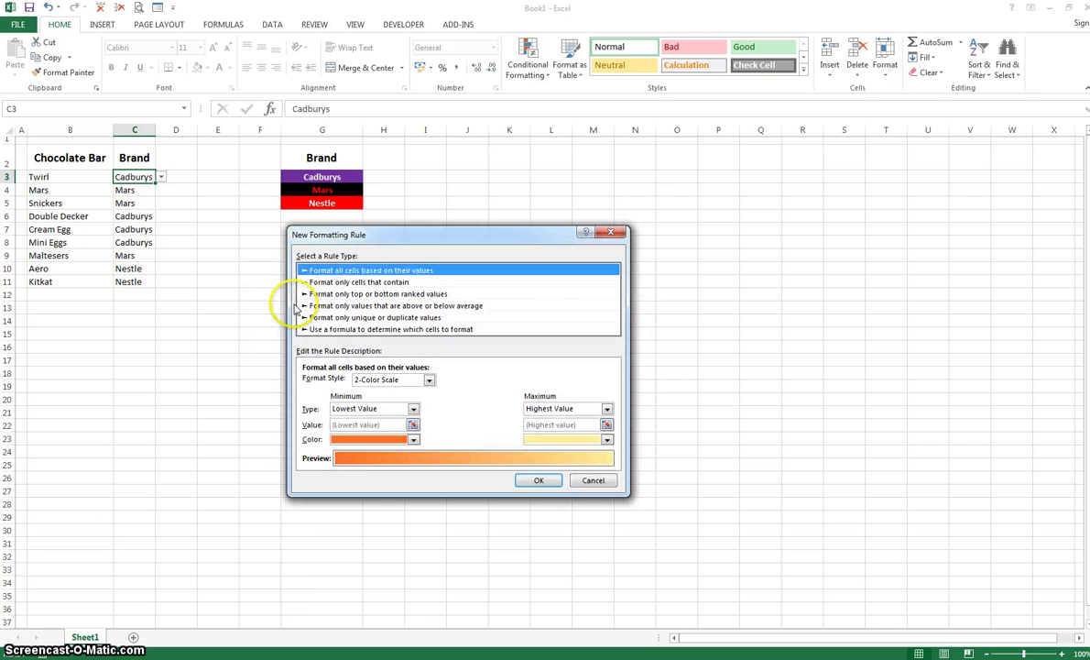
left_click(346, 284)
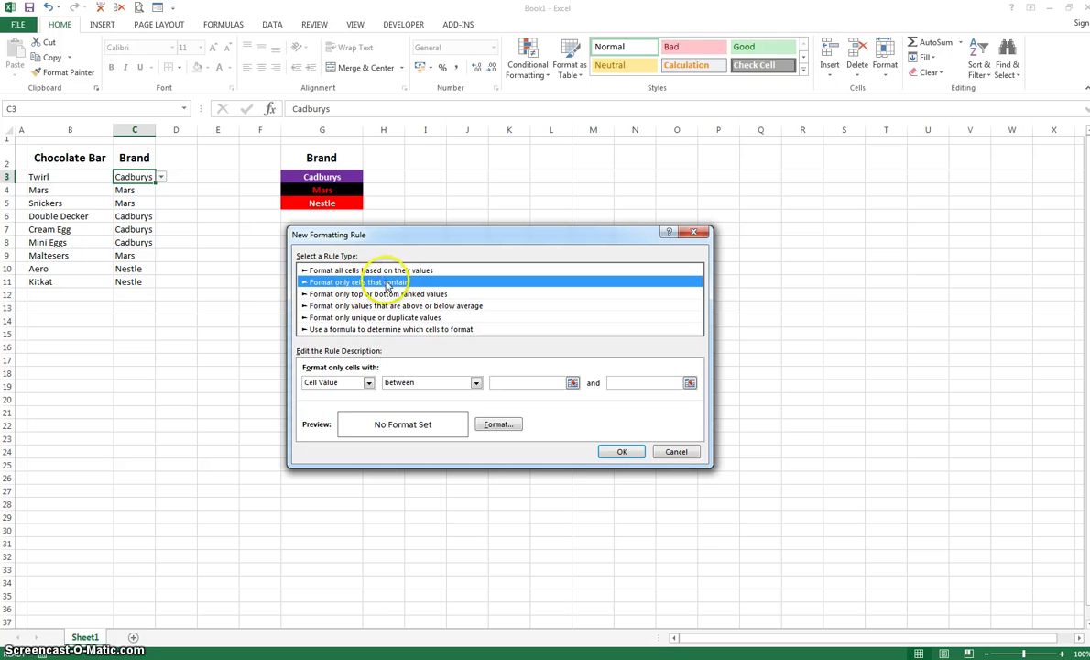
left_click(339, 383)
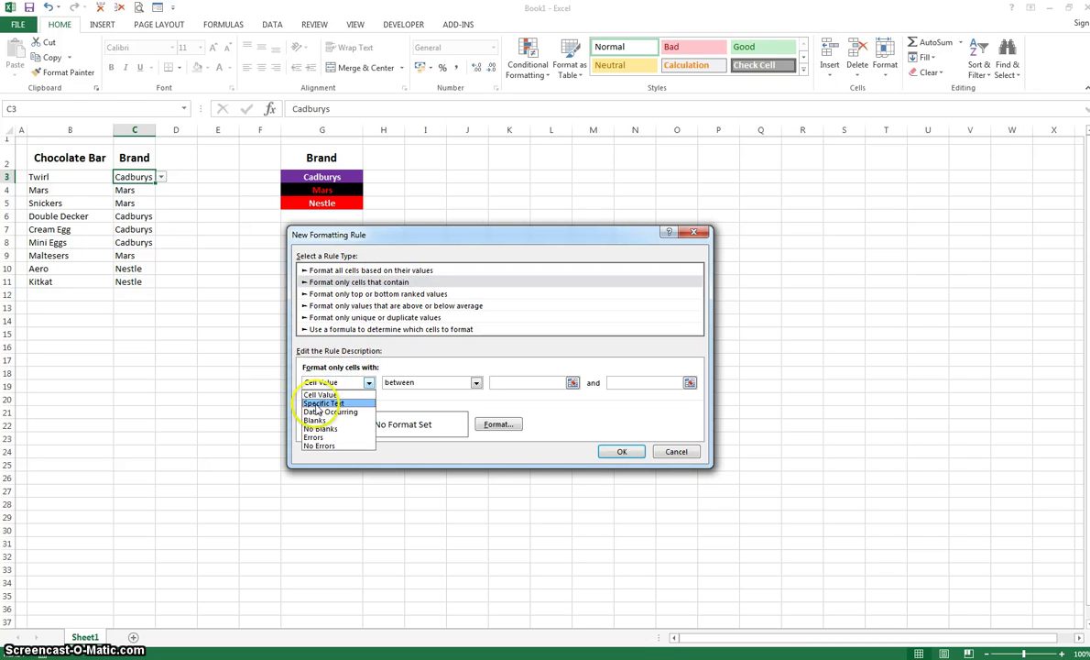
left_click(337, 394)
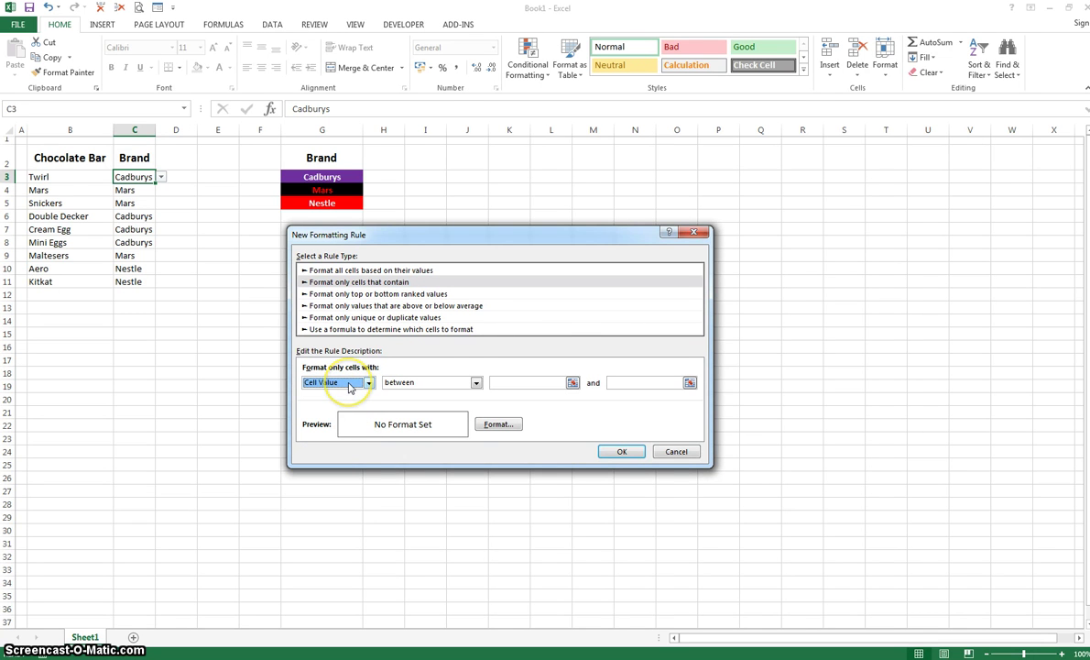
left_click(474, 382)
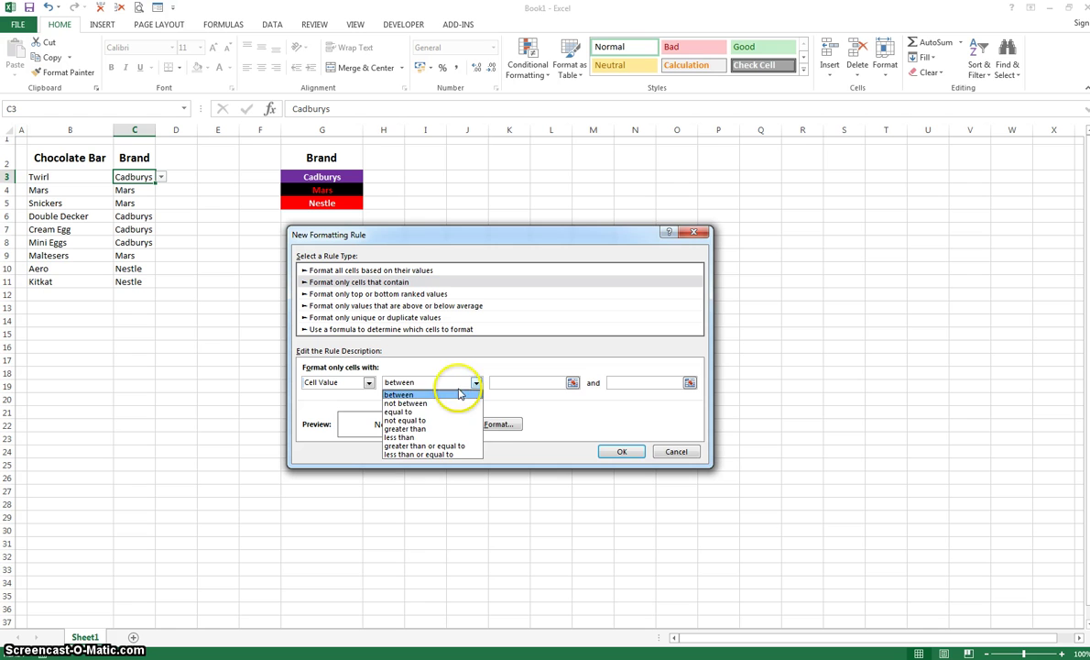
left_click(421, 412)
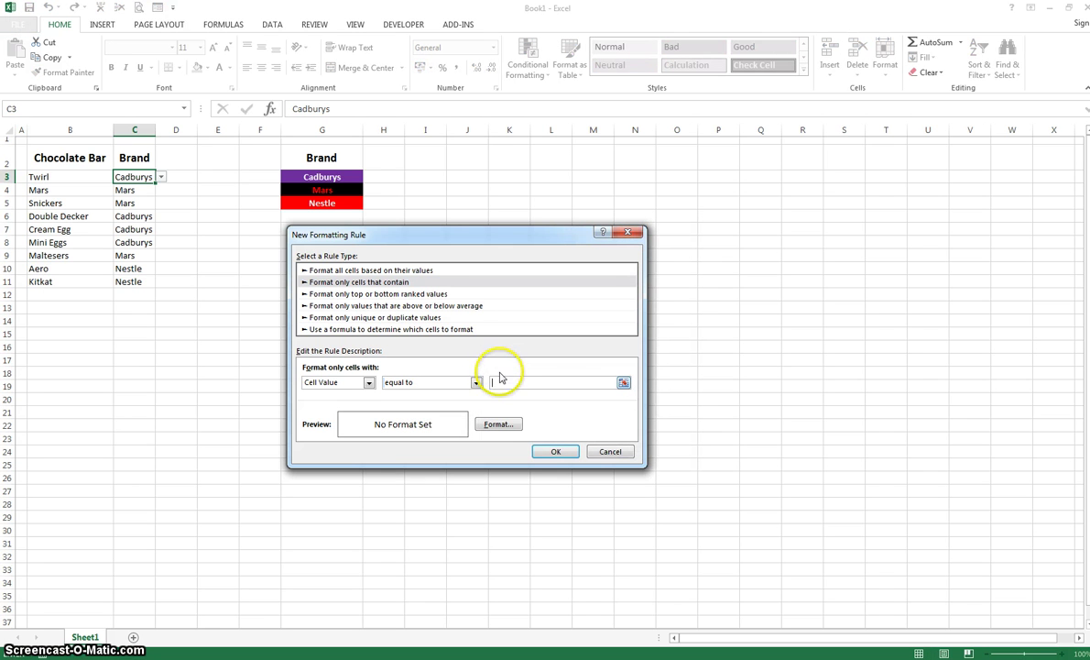
type("=")
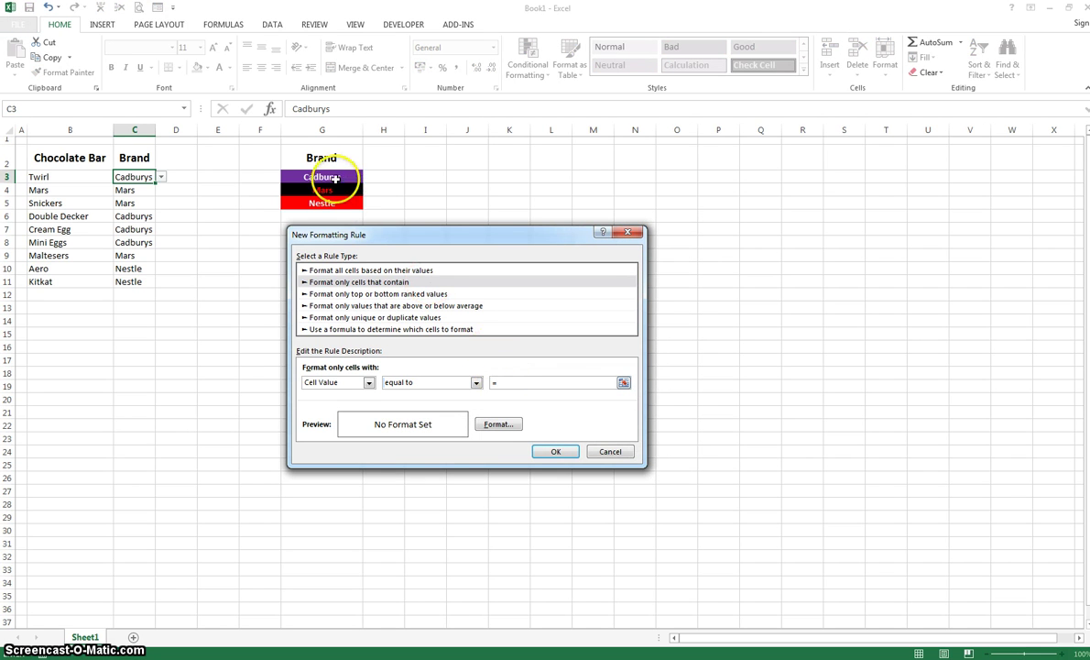
left_click(336, 177)
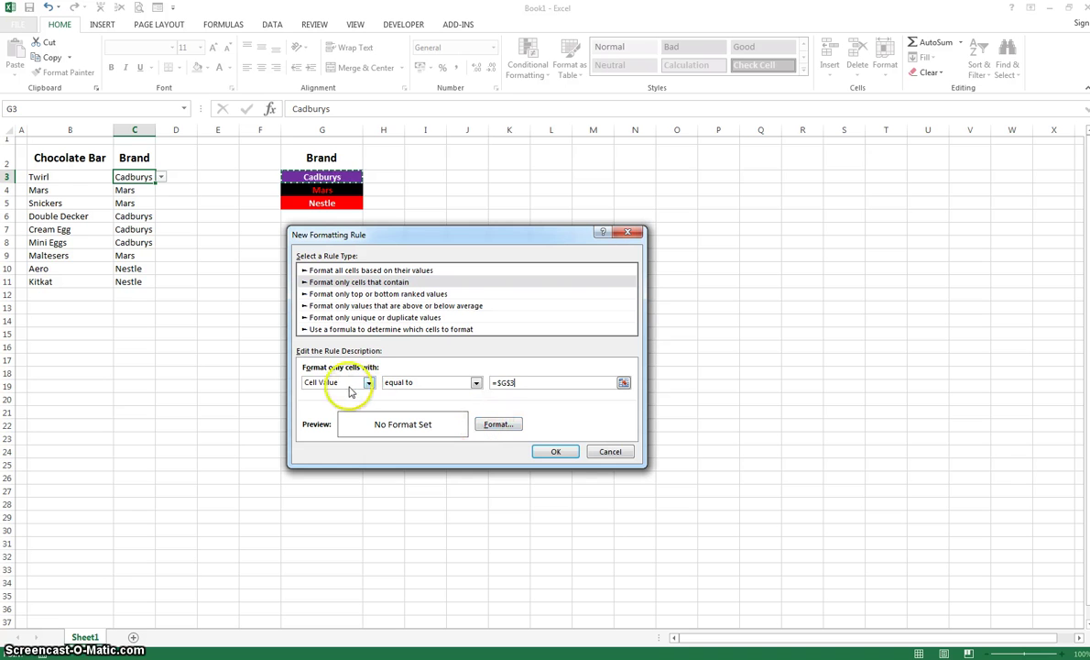
- Give the Cadburys rule a purple fill with white font, and apply it to cell C3
left_click(496, 425)
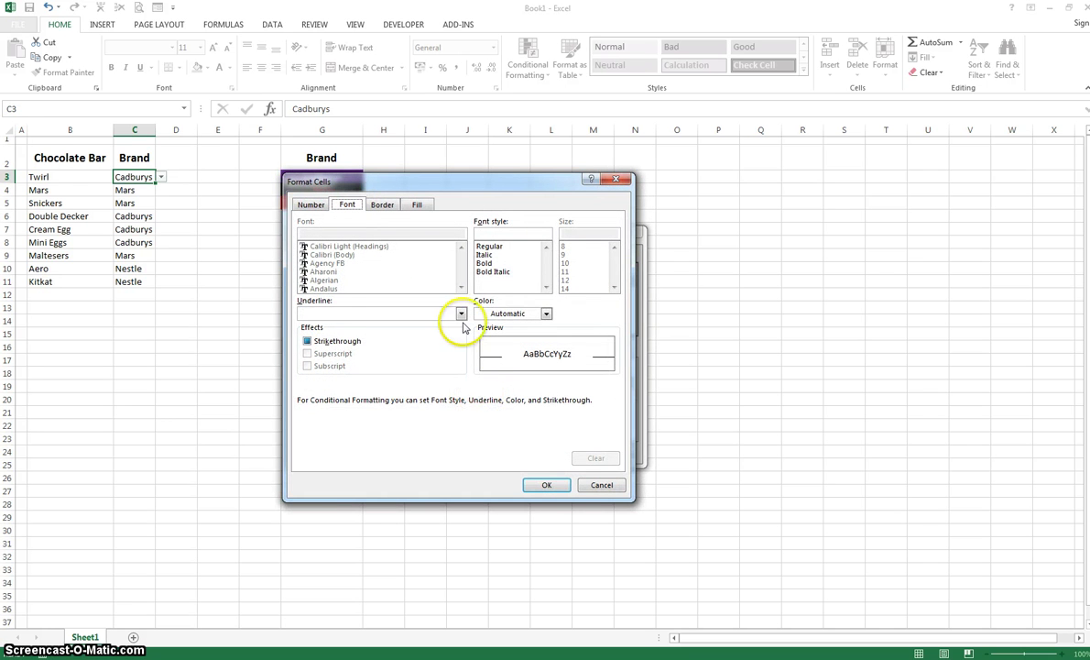
left_click(417, 205)
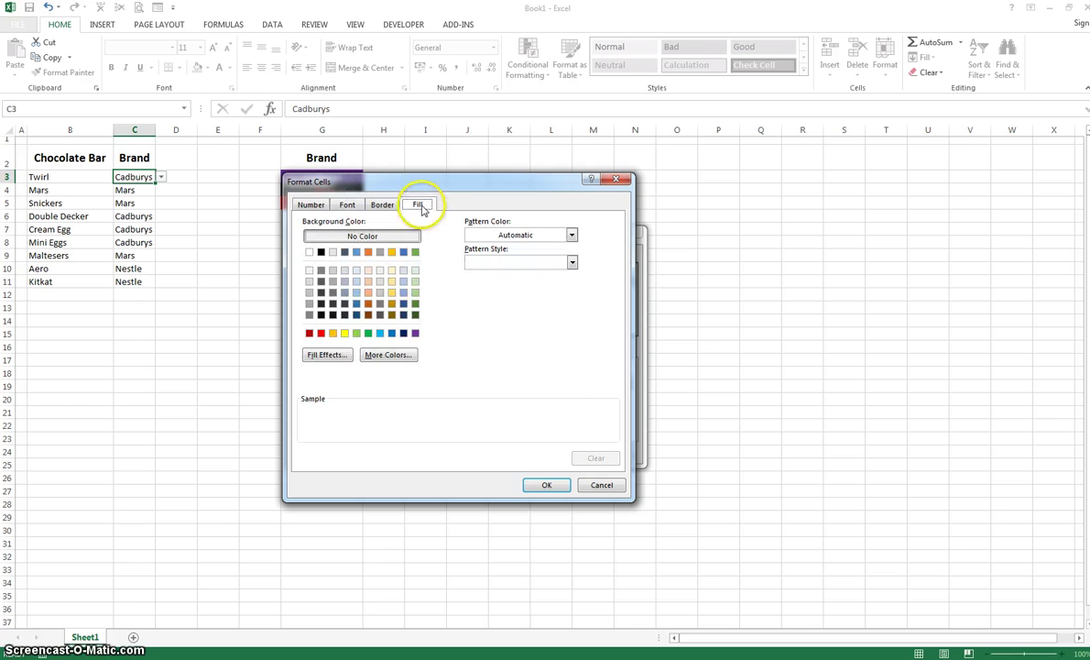
left_click(415, 334)
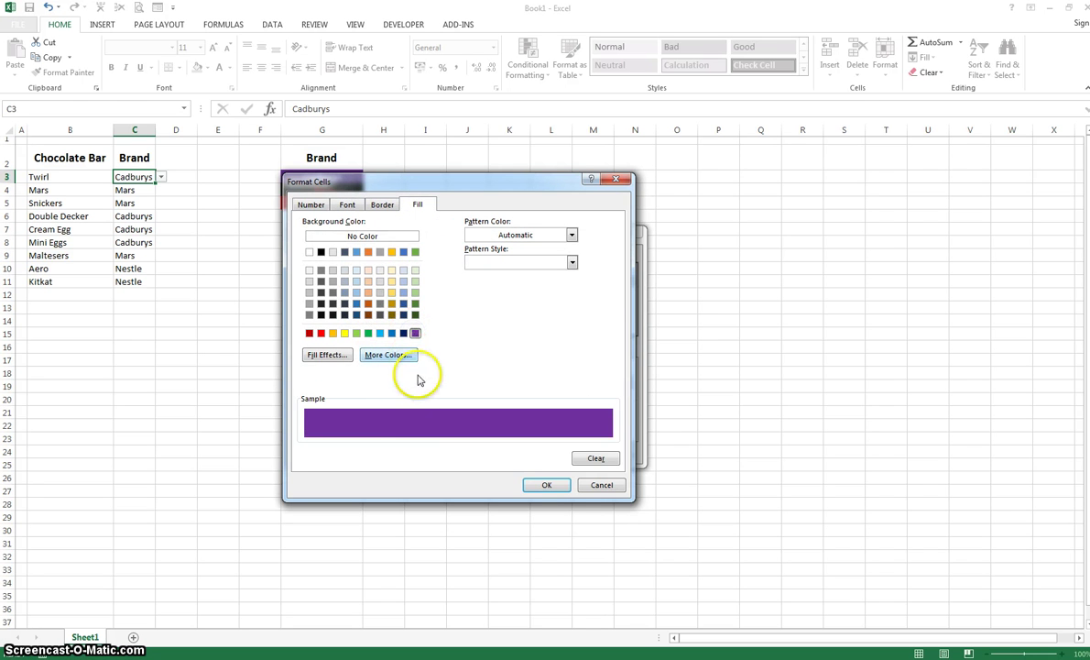
left_click(364, 207)
left_click(492, 314)
left_click(479, 357)
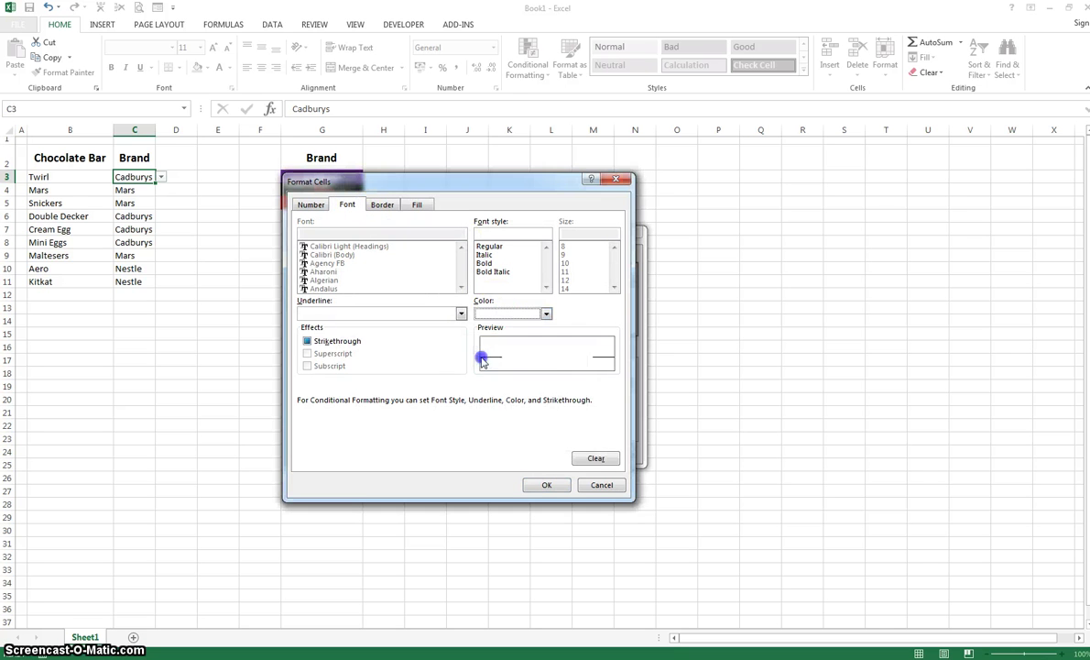
left_click(540, 486)
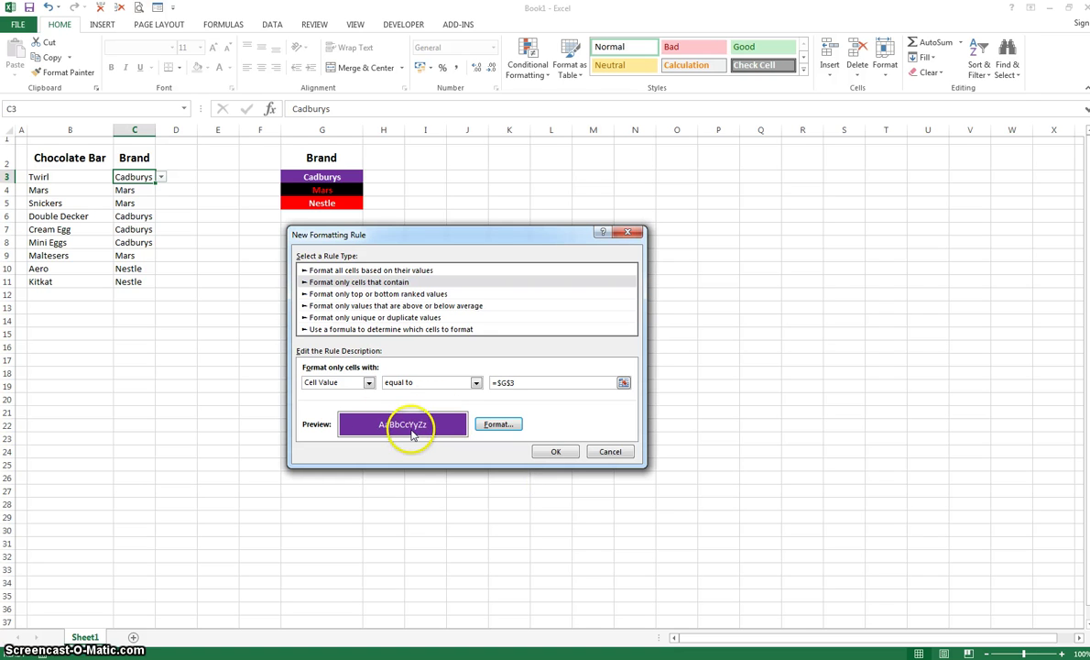
left_click(557, 454)
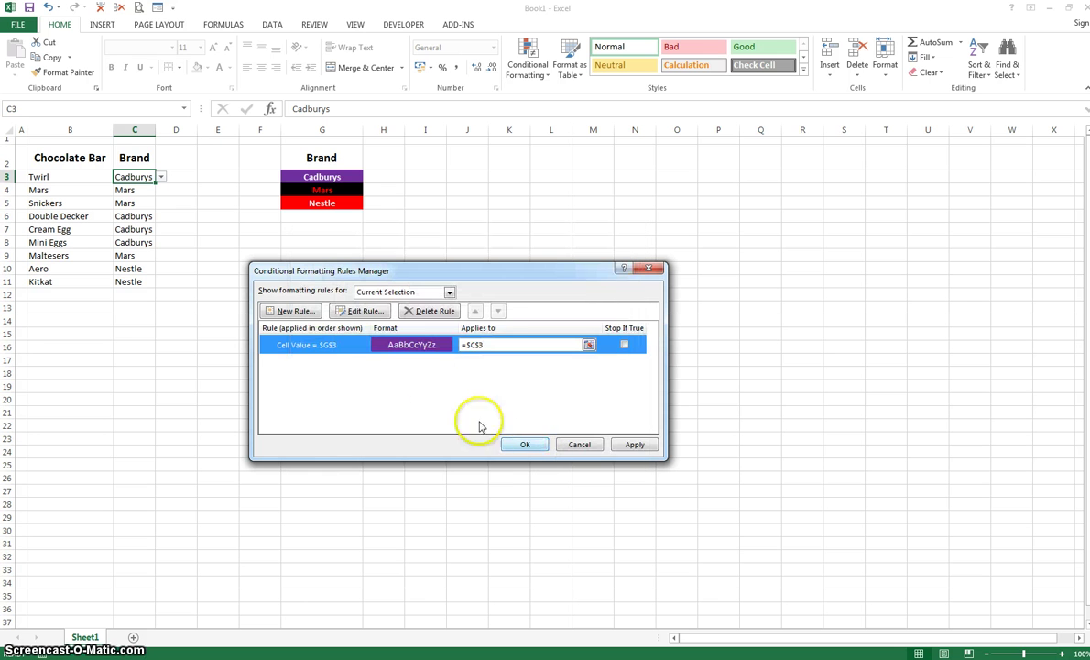
left_click(525, 446)
left_click(206, 240)
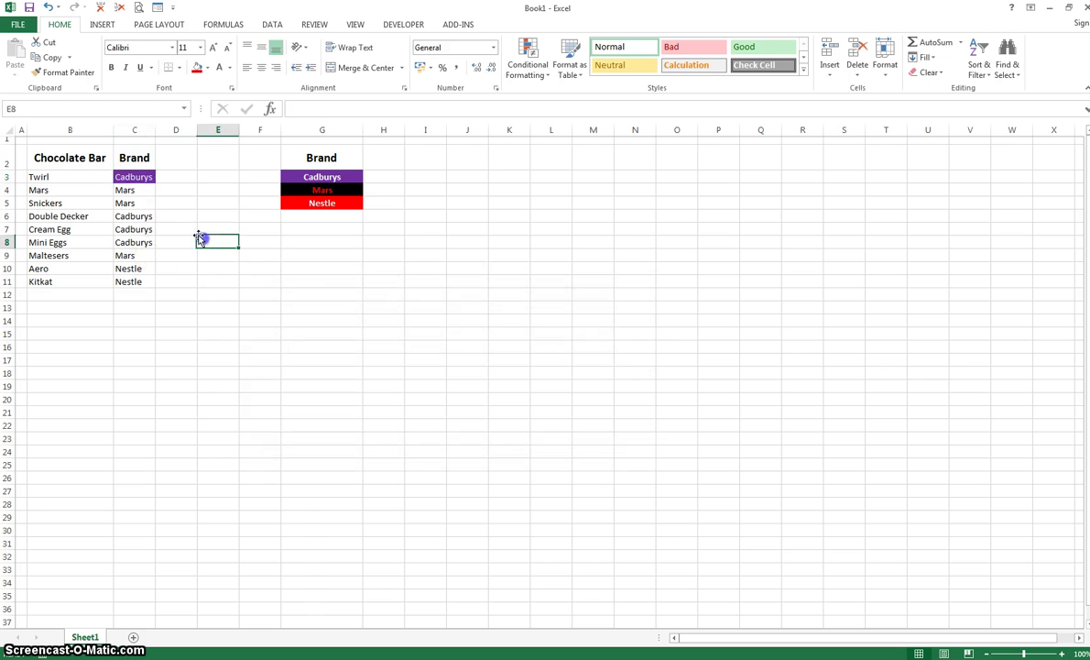
- Add a second rule to cell C3 that formats only cells containing a cell value equal to =$G$4
left_click(153, 179)
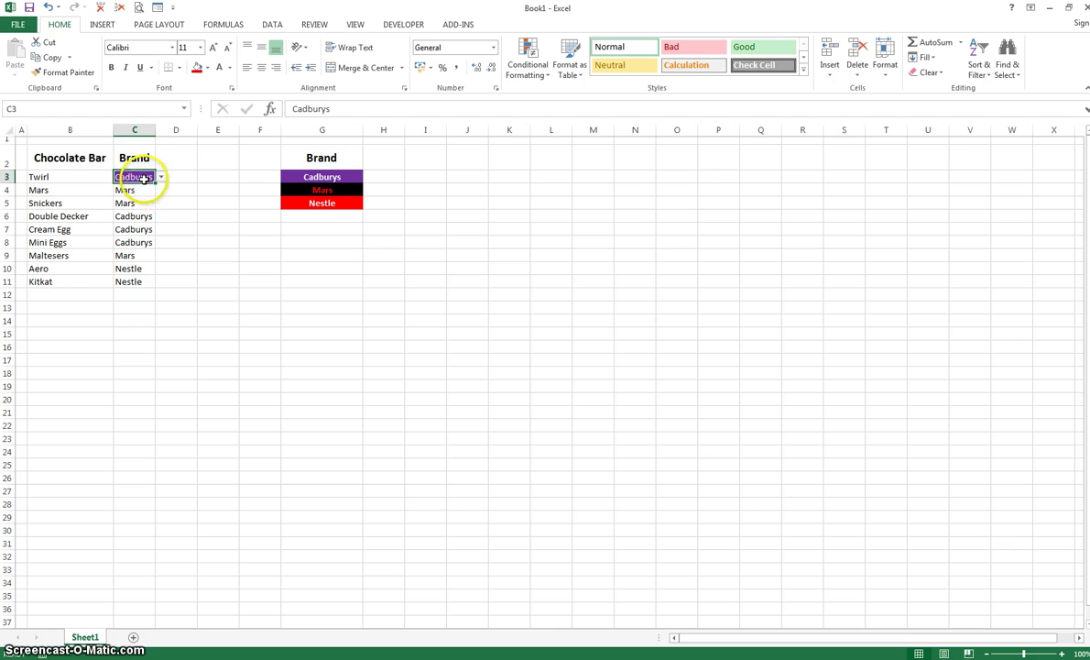
left_click(526, 72)
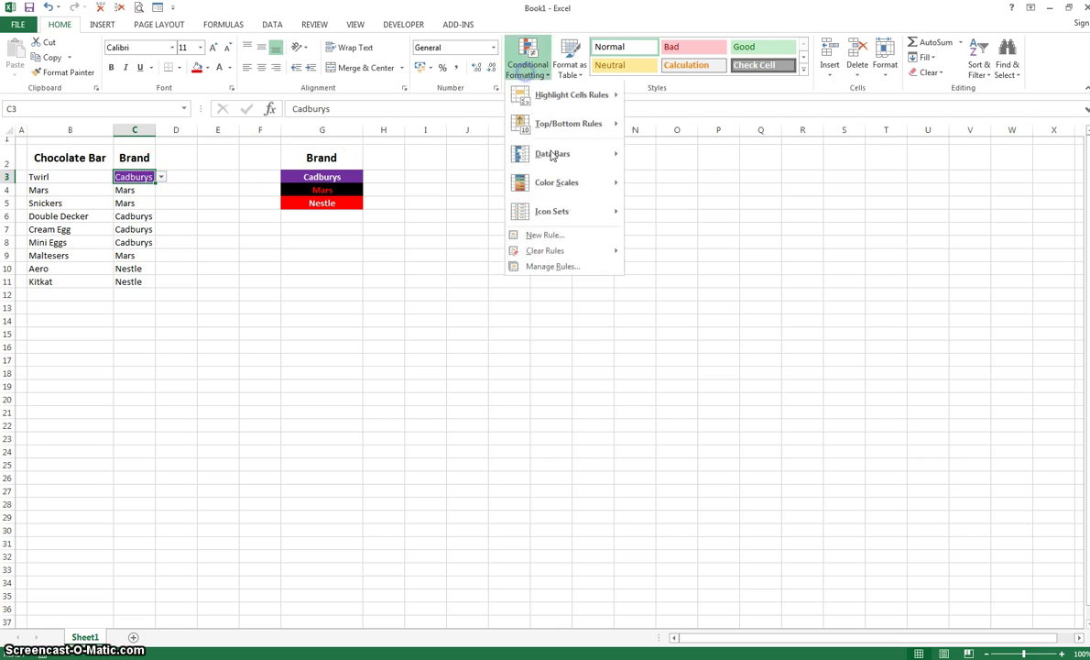
left_click(555, 267)
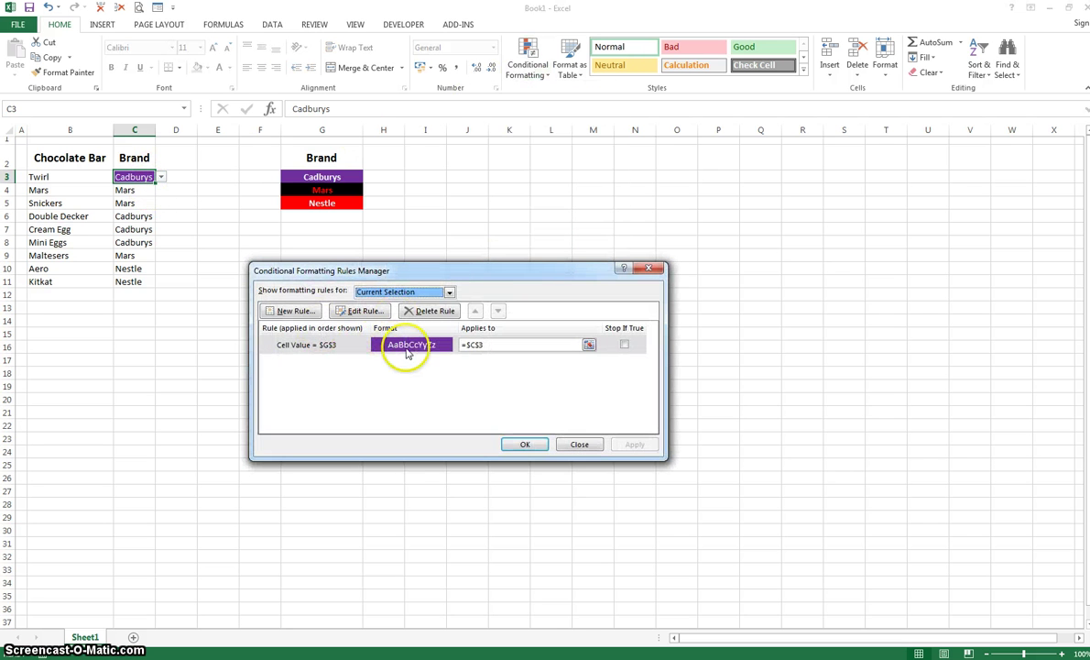
left_click(307, 311)
left_click(327, 283)
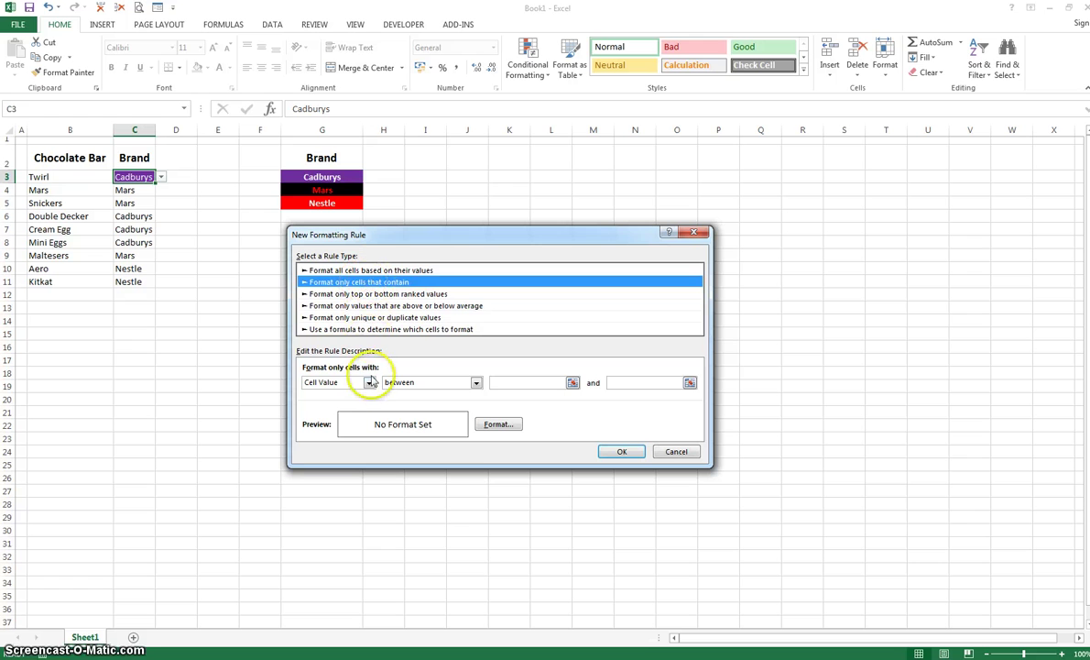
left_click(432, 385)
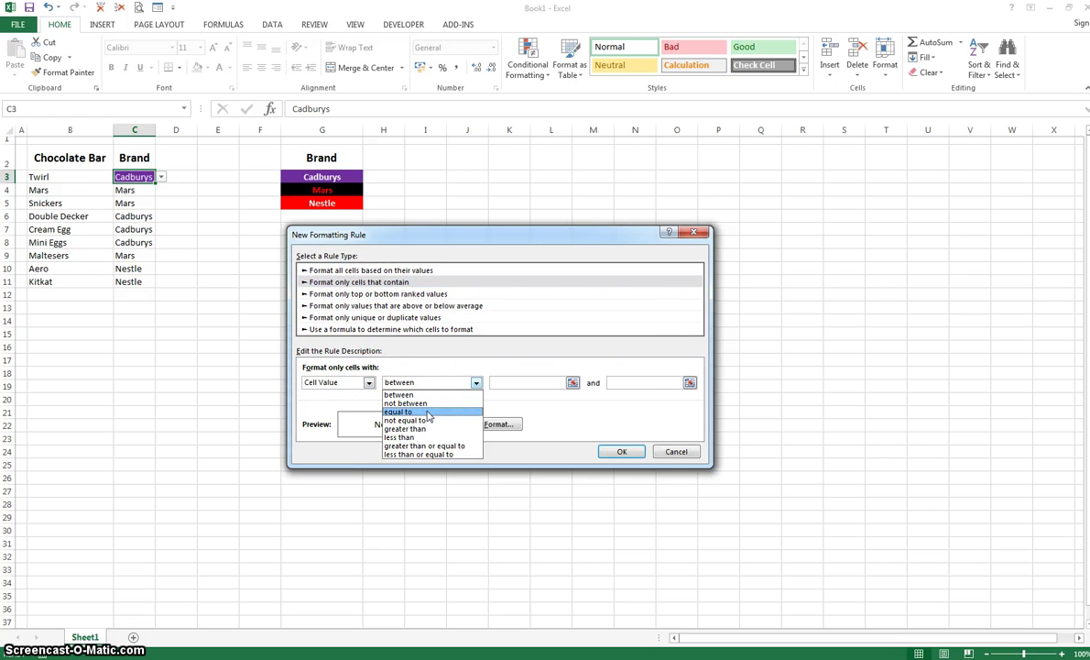
left_click(426, 419)
left_click(498, 382)
left_click(343, 189)
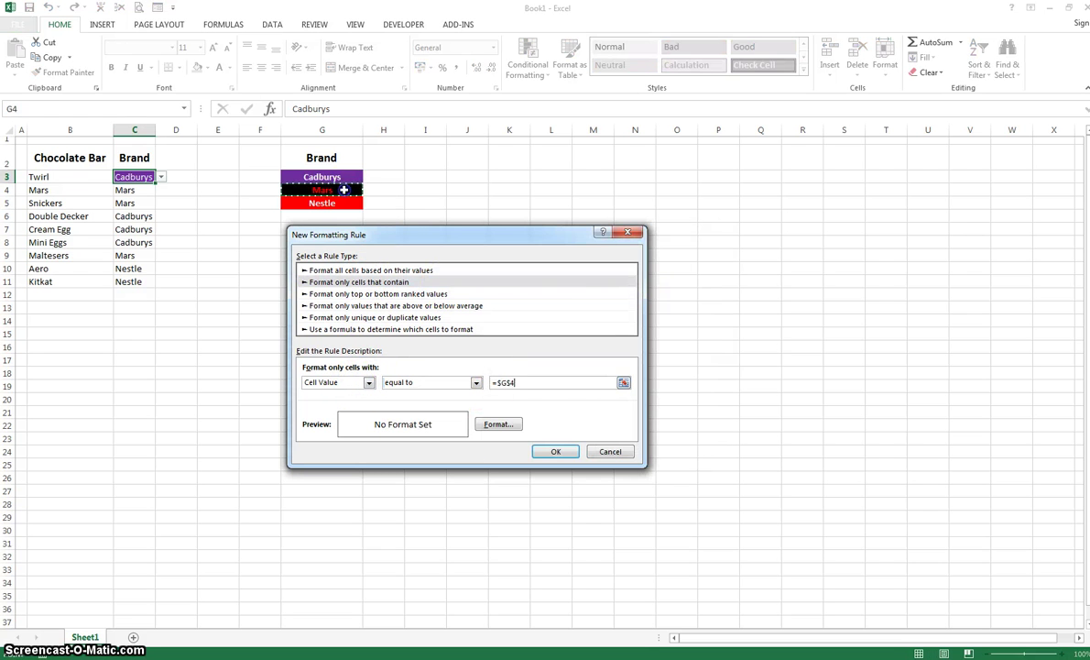
left_click(513, 382)
- Format the Mars rule with a black fill and red font, and add it to the rule list
left_click(497, 425)
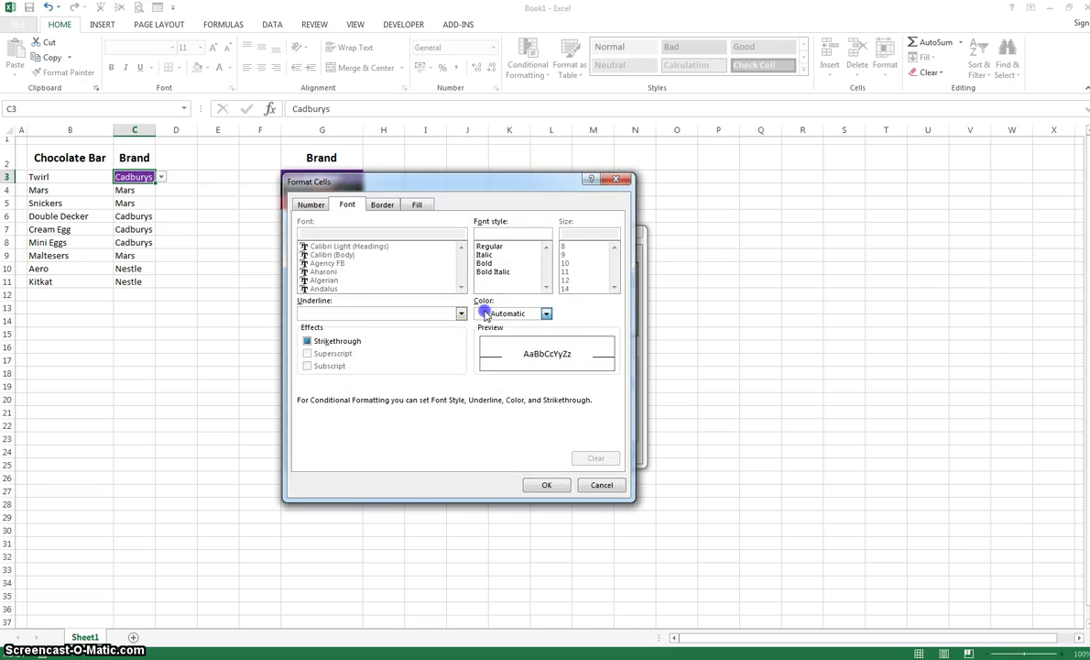
left_click(485, 314)
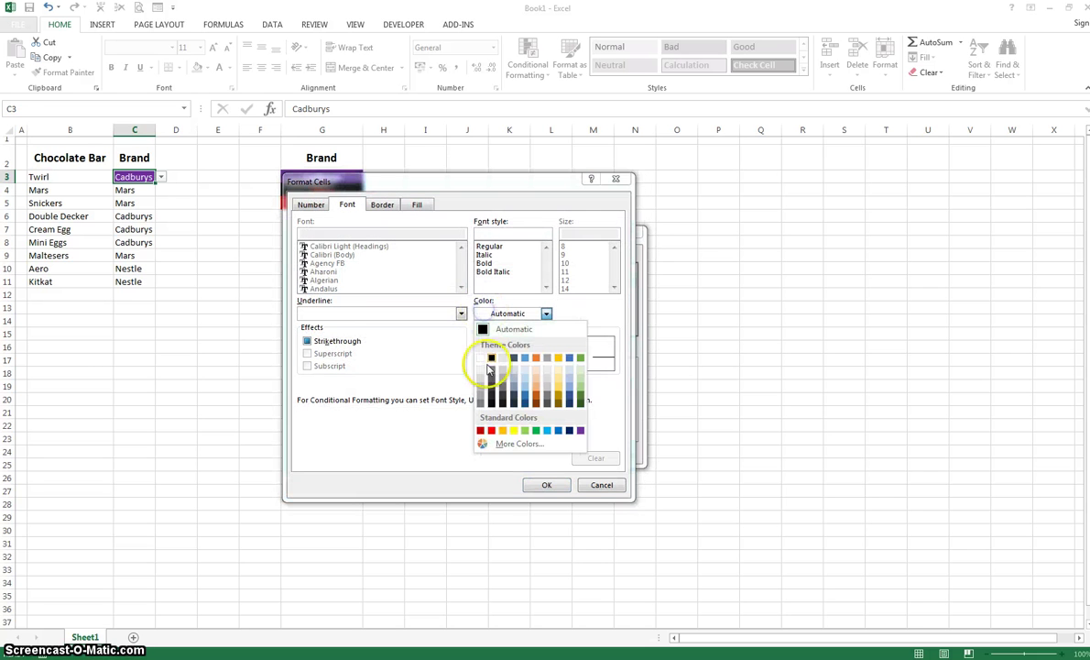
left_click(418, 205)
left_click(322, 252)
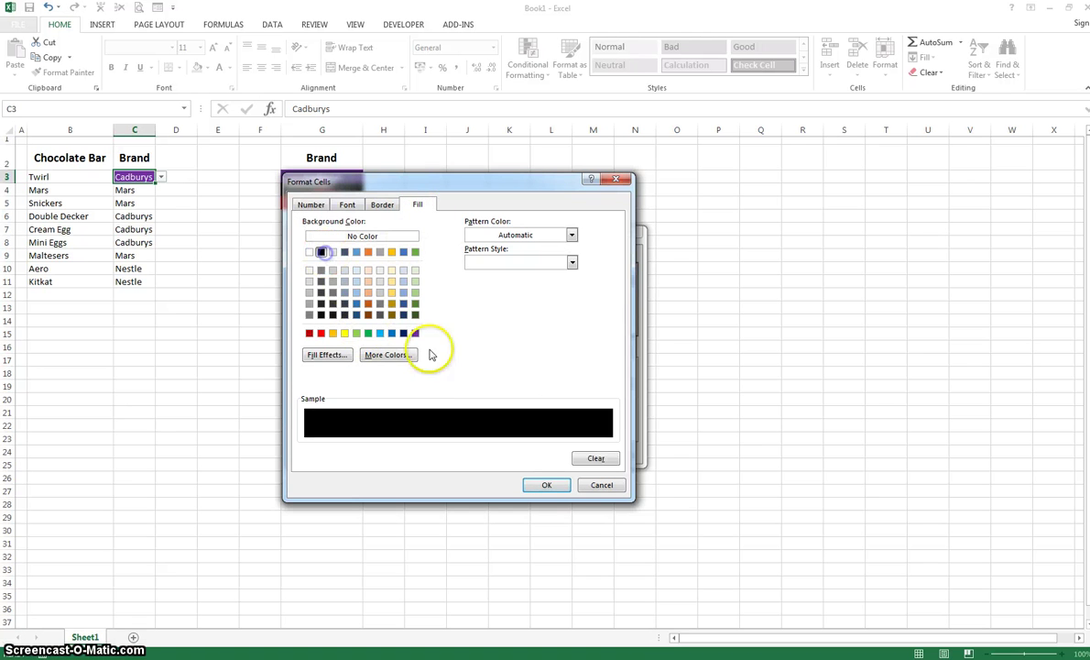
left_click(541, 485)
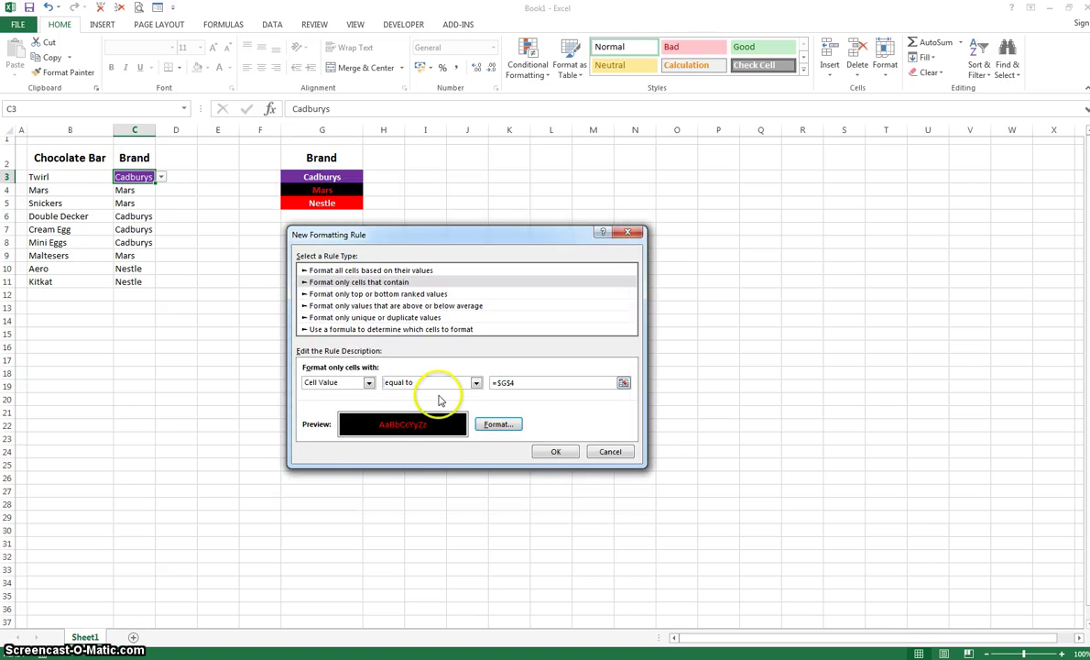
left_click(555, 451)
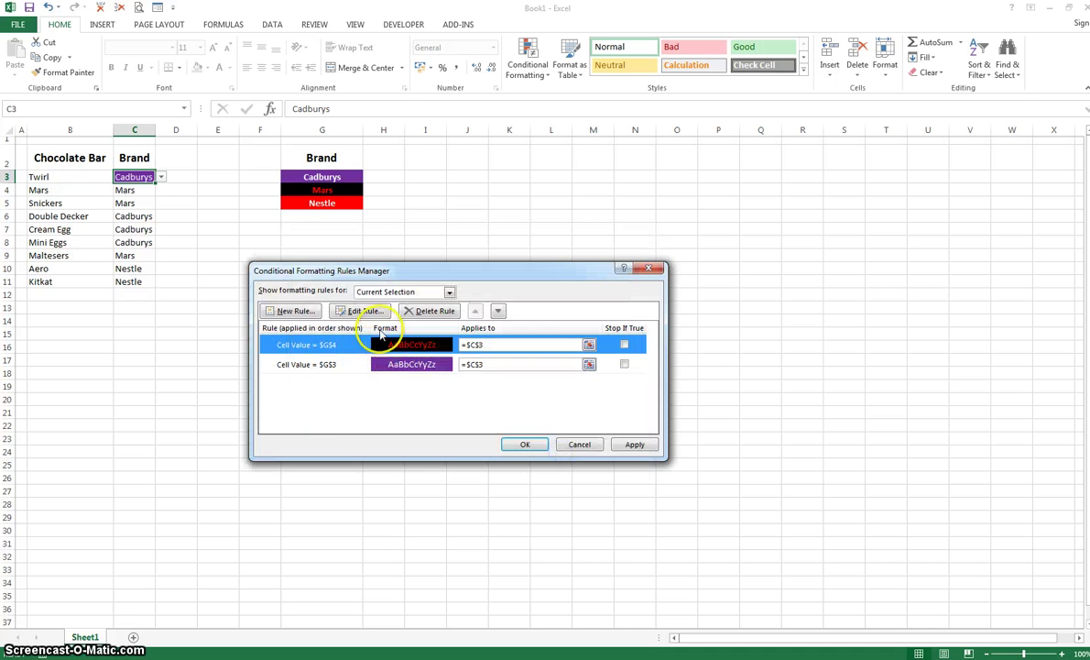
- Add a third rule to cell C3 that formats only cells containing a cell value equal to =$G$5
left_click(306, 312)
left_click(323, 281)
left_click(408, 380)
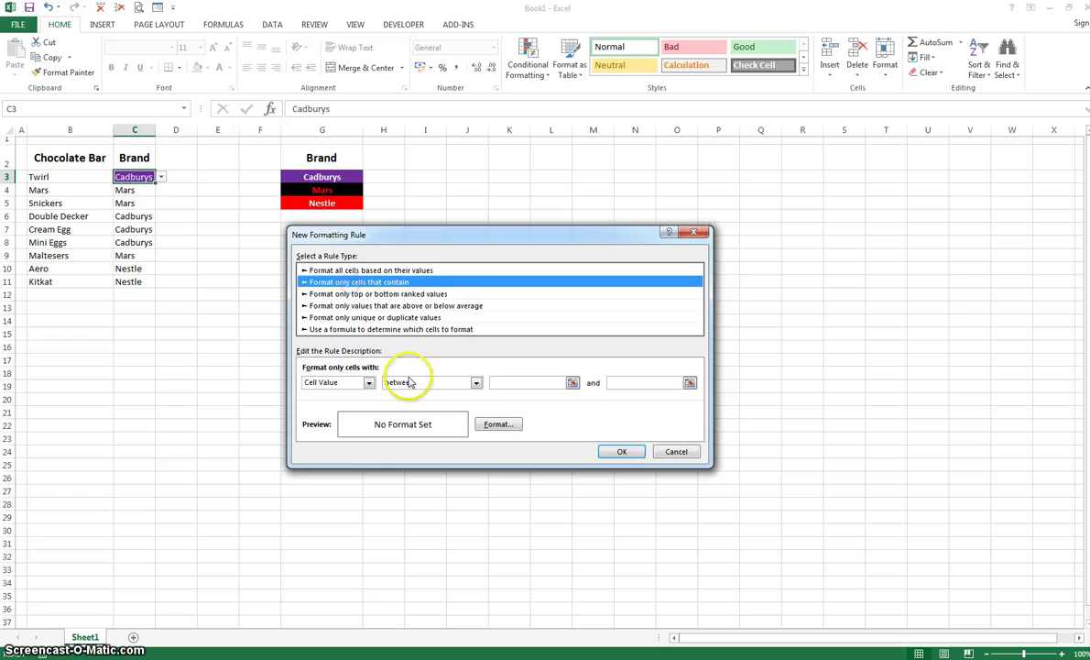
left_click(472, 410)
left_click(509, 382)
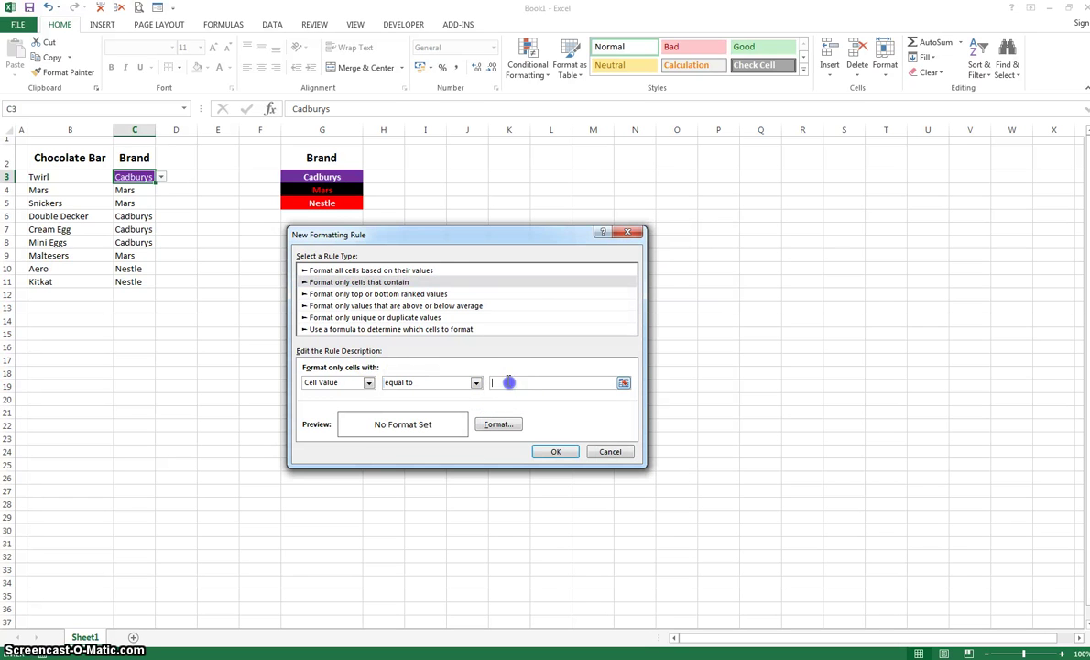
left_click(321, 177)
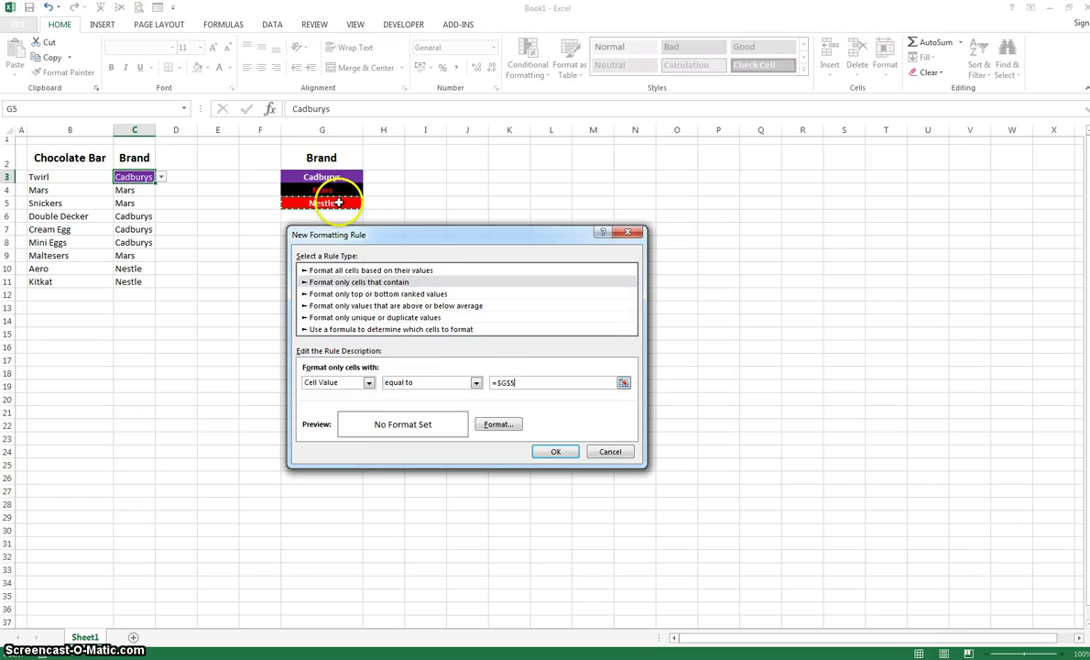
left_click(322, 202)
- Format the Nestle rule with a red fill and white font, and apply the three brand rules to cell C3
left_click(499, 425)
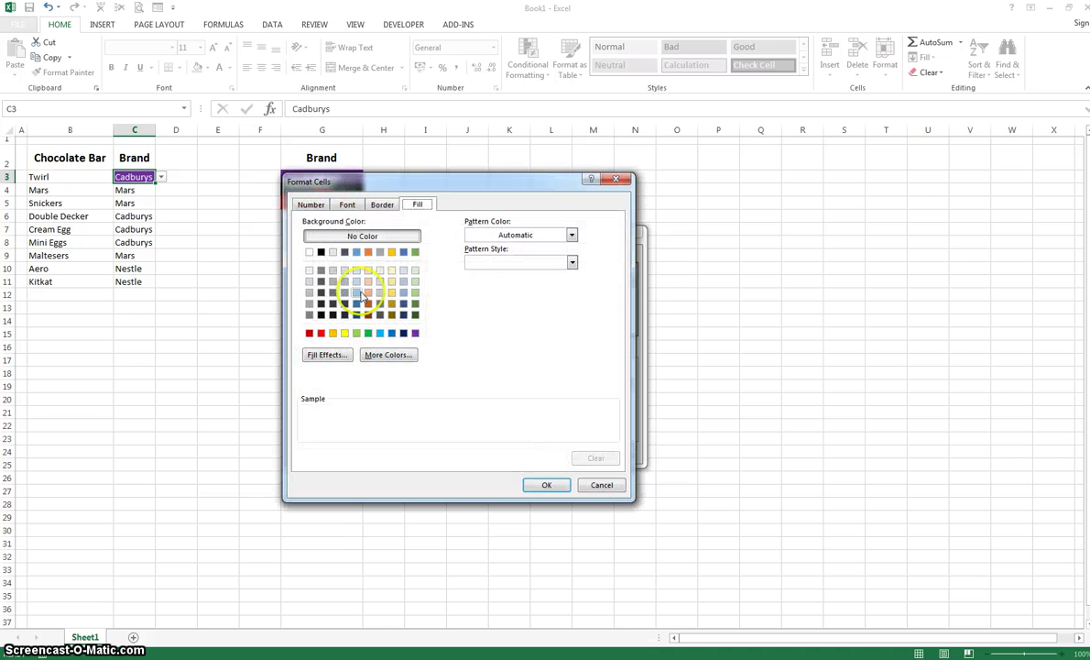
left_click(309, 333)
left_click(347, 204)
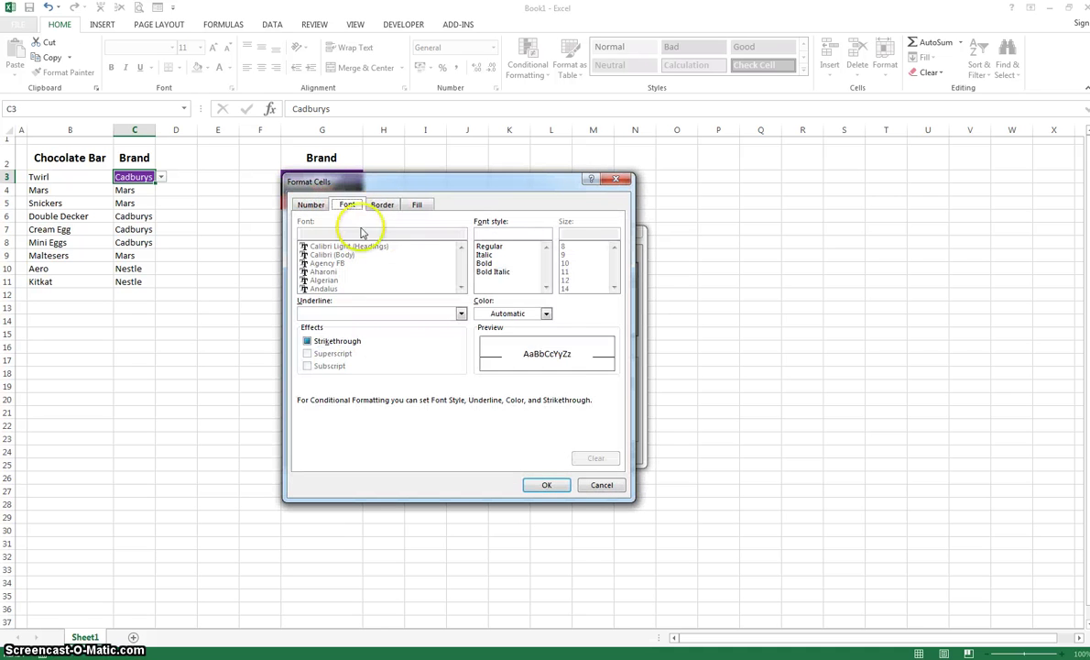
left_click(488, 312)
left_click(536, 349)
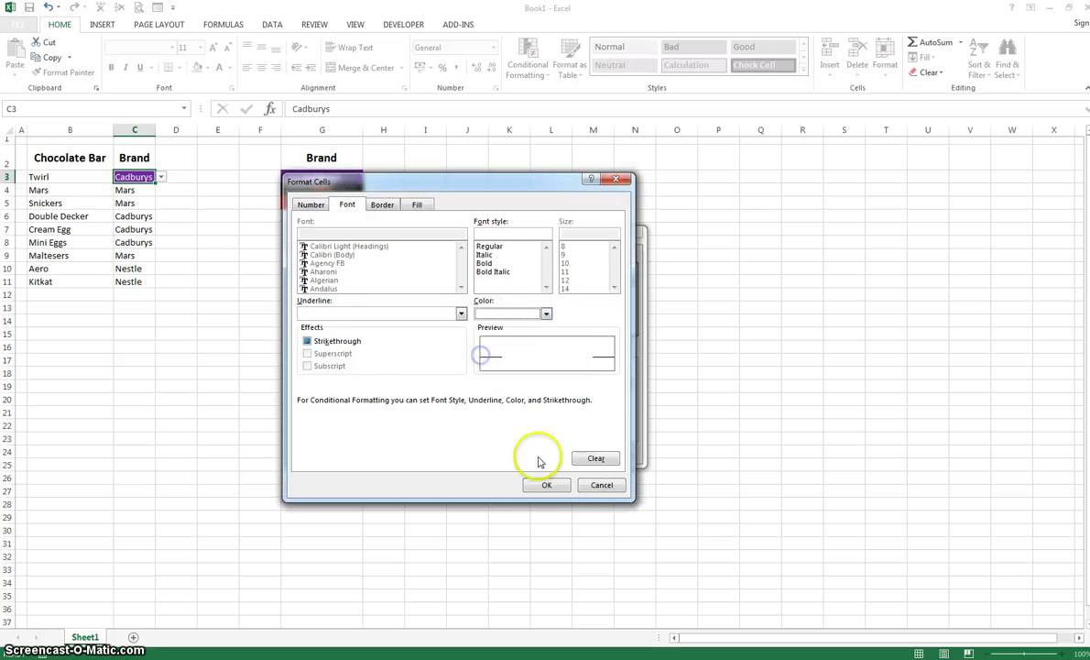
left_click(546, 485)
left_click(555, 451)
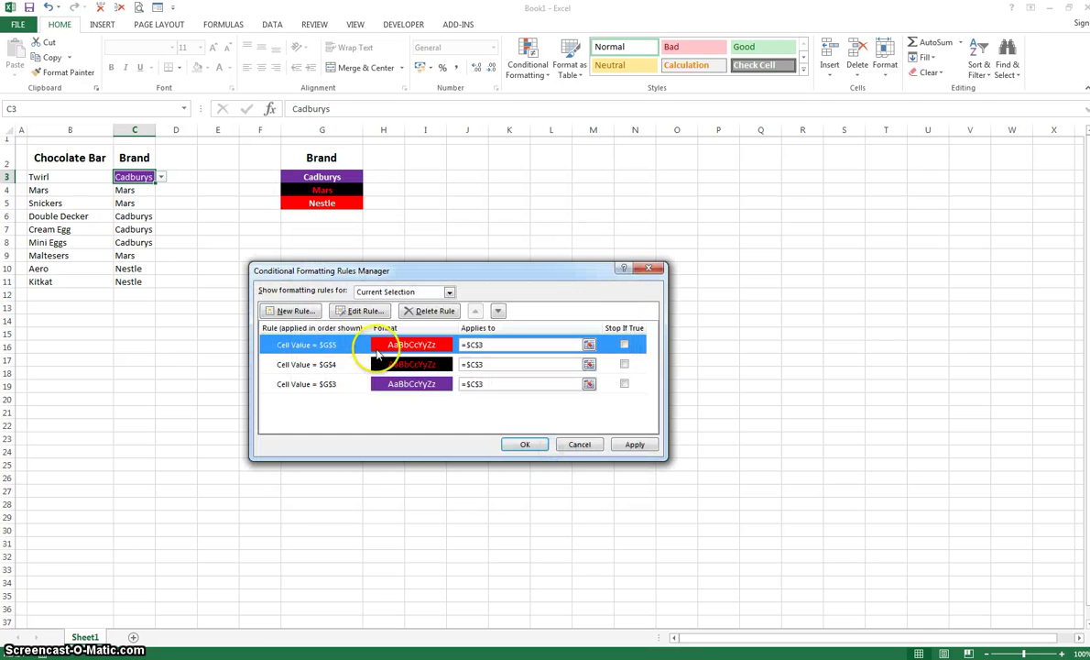
left_click(520, 445)
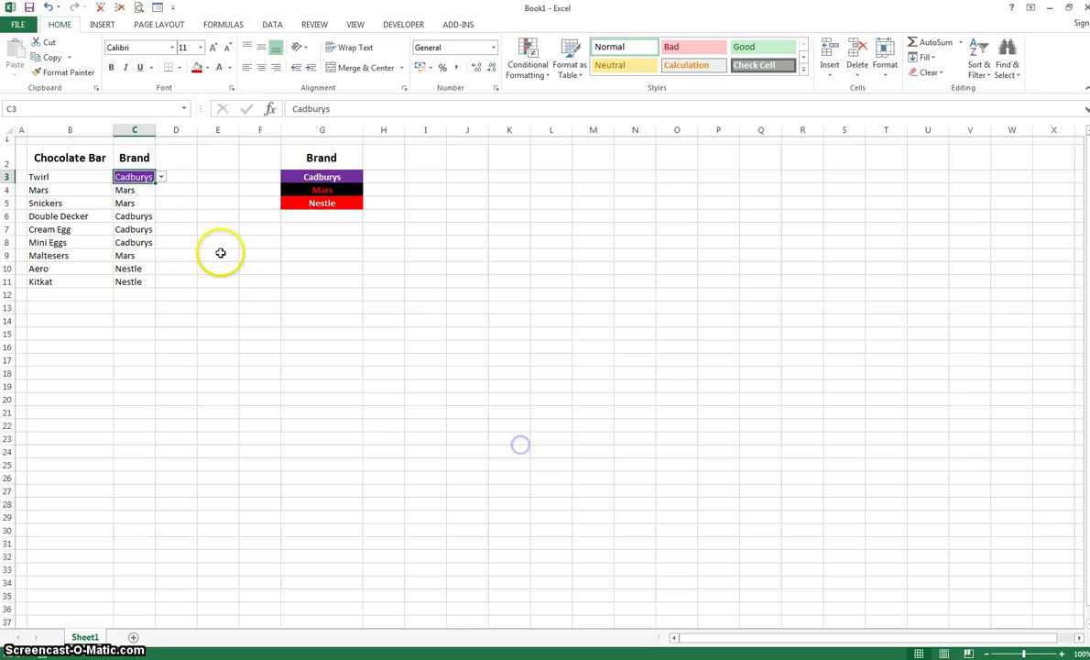
- Test the rules in cell C3 by choosing Mars, Nestle and Cadburys in turn from its drop-down list
left_click(160, 177)
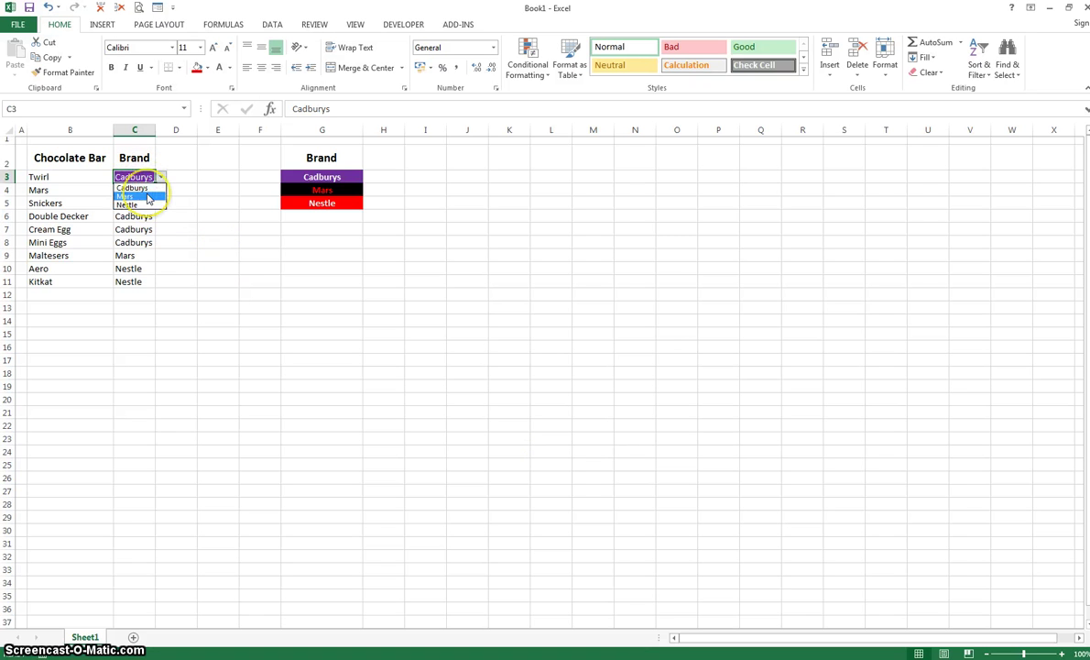
left_click(147, 196)
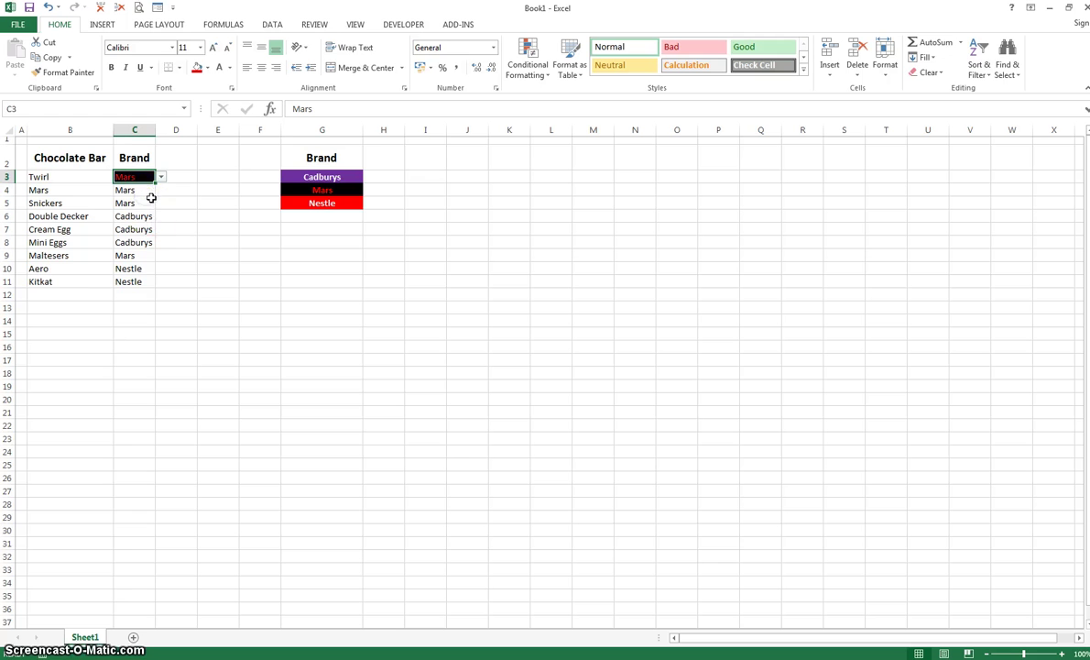
left_click(161, 179)
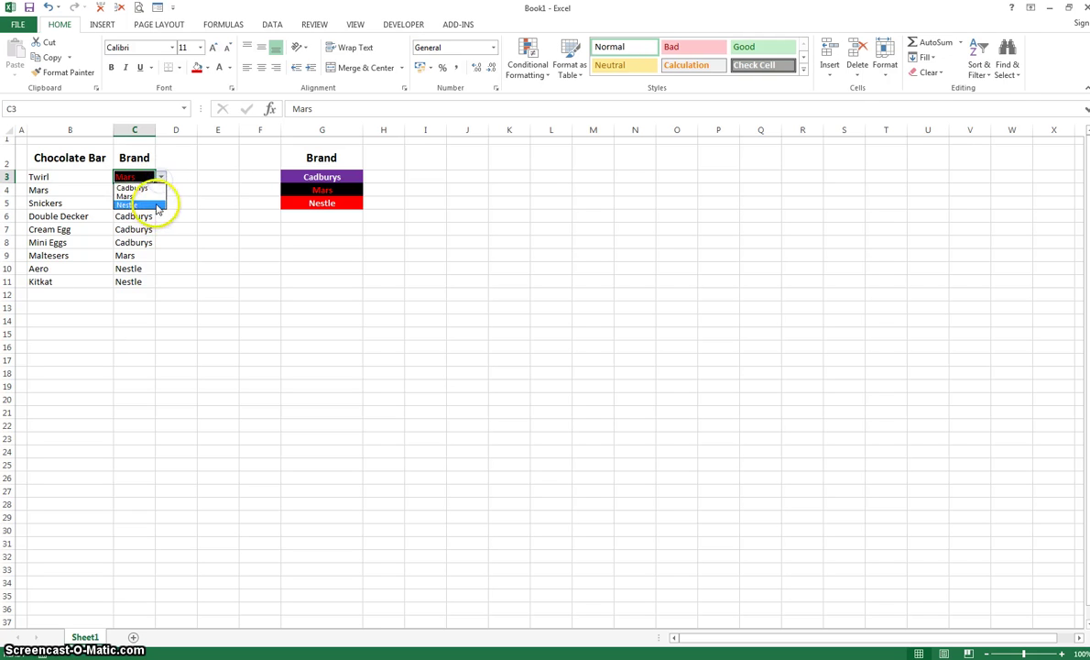
left_click(154, 204)
left_click(162, 178)
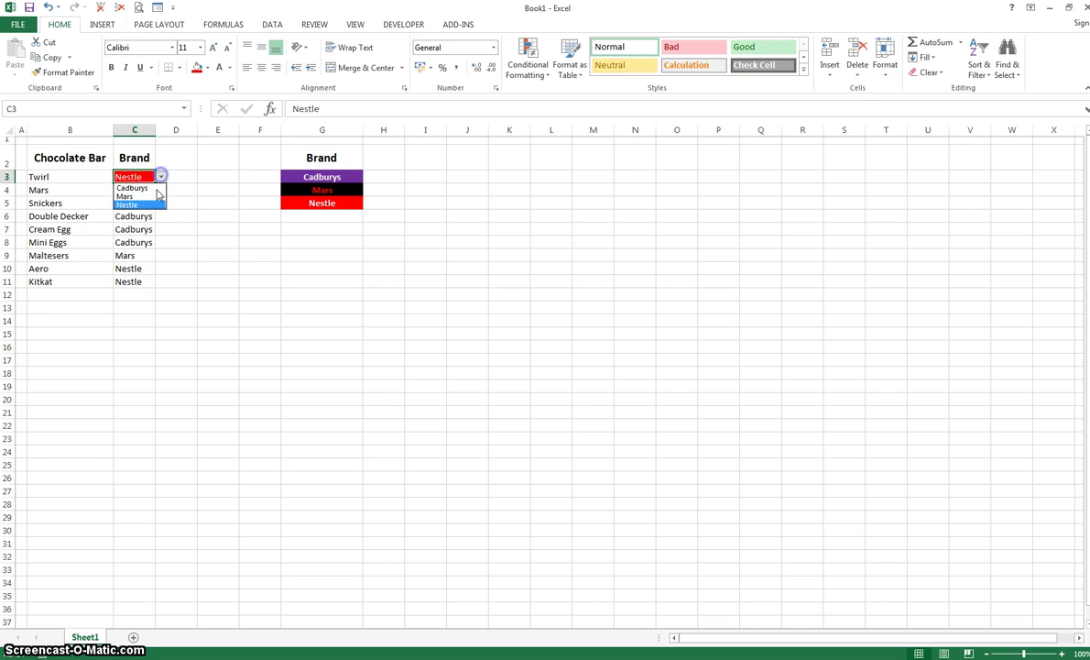
left_click(154, 187)
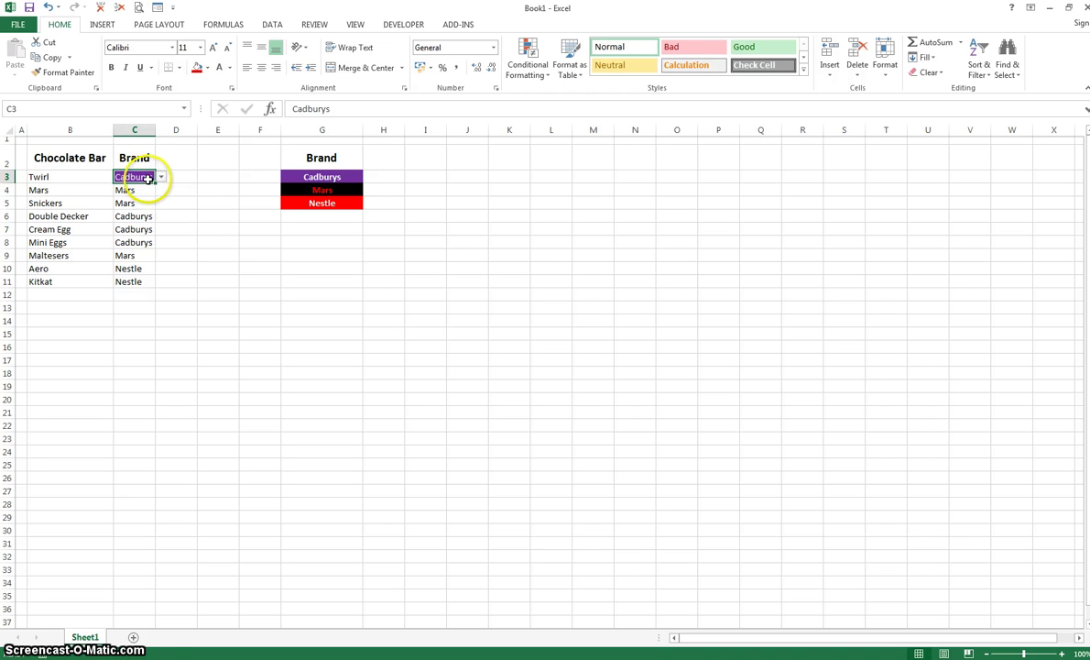
- Copy cell C3 and paste only its formatting onto the other brand cells, C4:C11
key("ctrl+shift+Down")
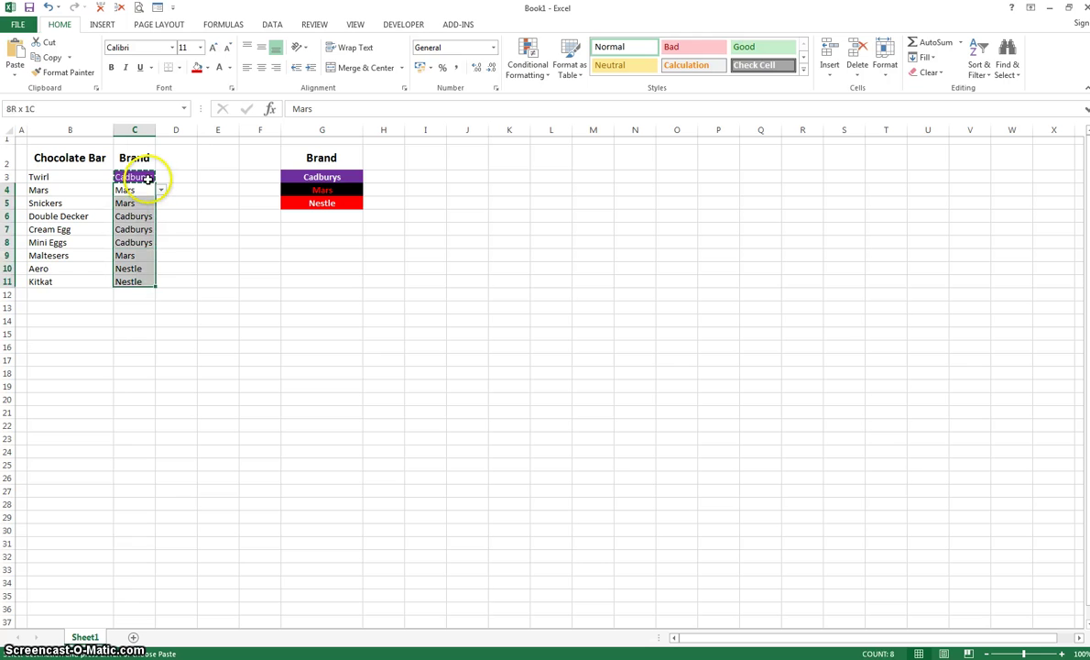
right_click(136, 217)
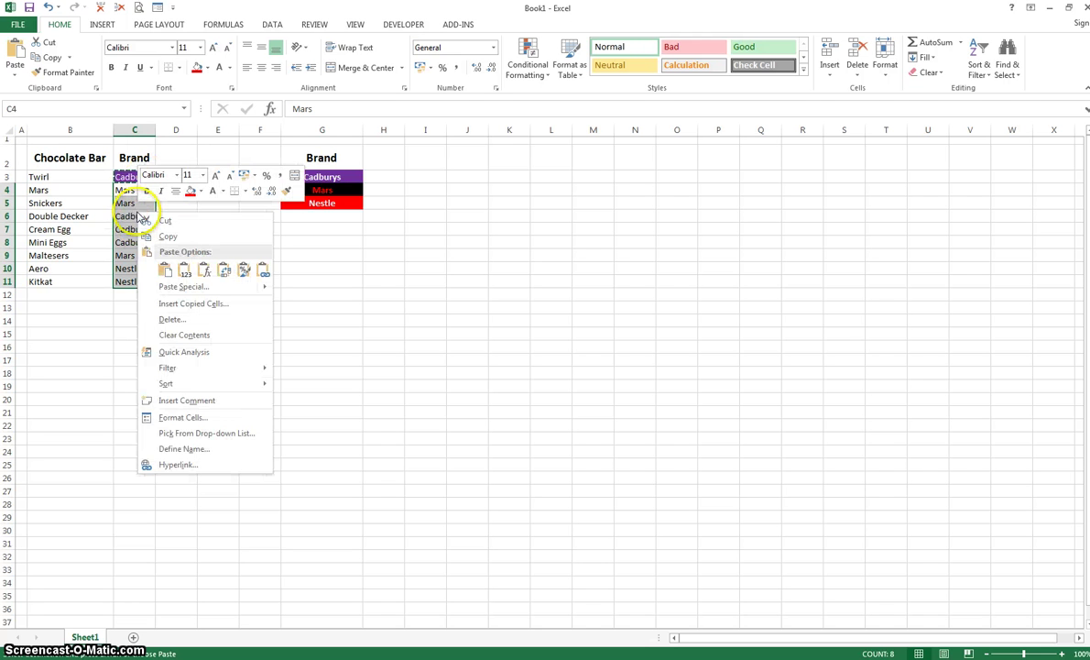
left_click(184, 272)
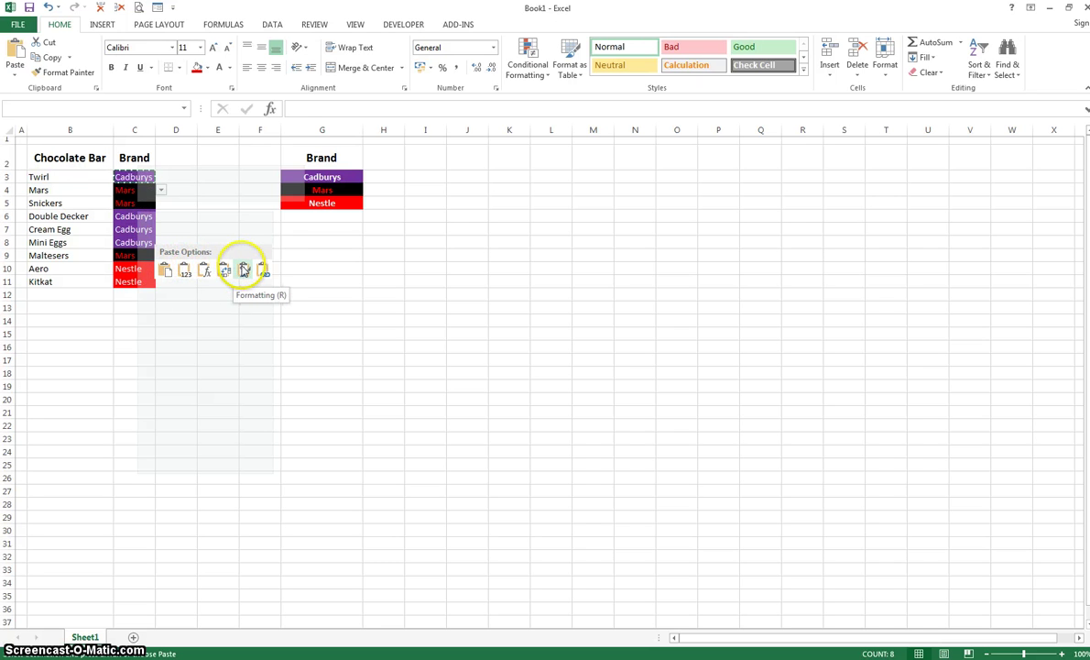
left_click(244, 270)
left_click(214, 225)
left_click(138, 192)
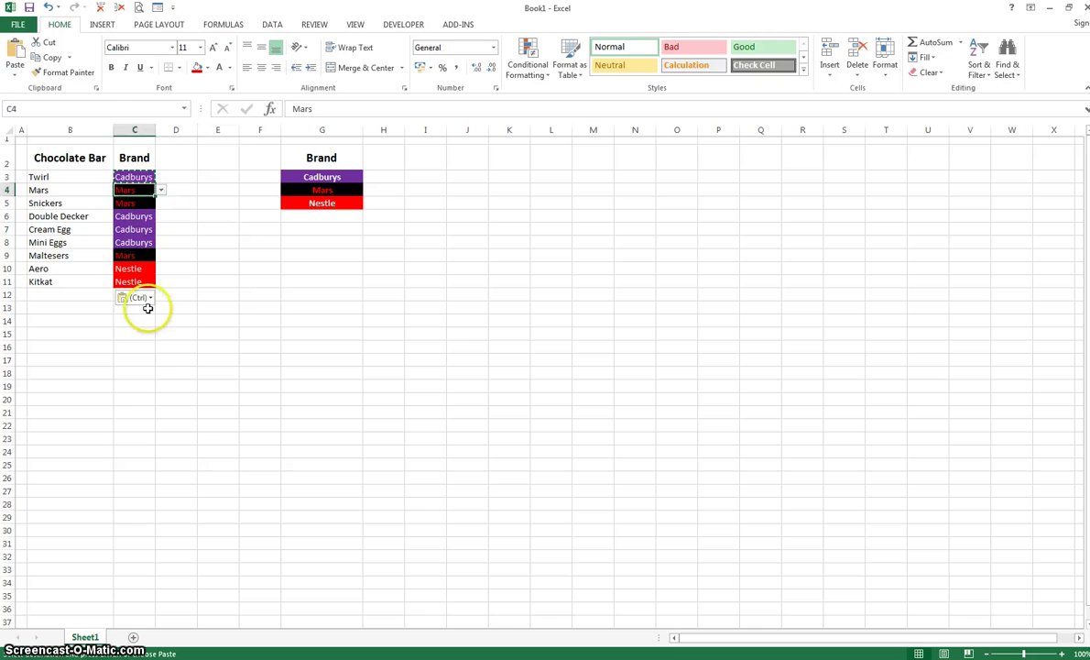
left_click(166, 280)
key("Escape")
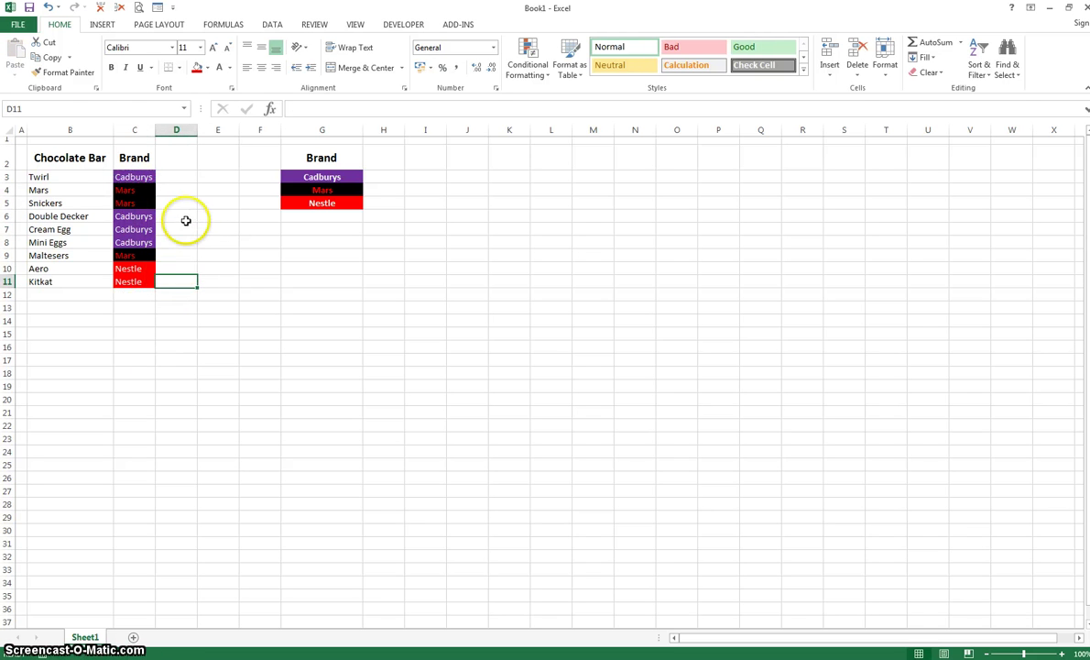
left_click(186, 221)
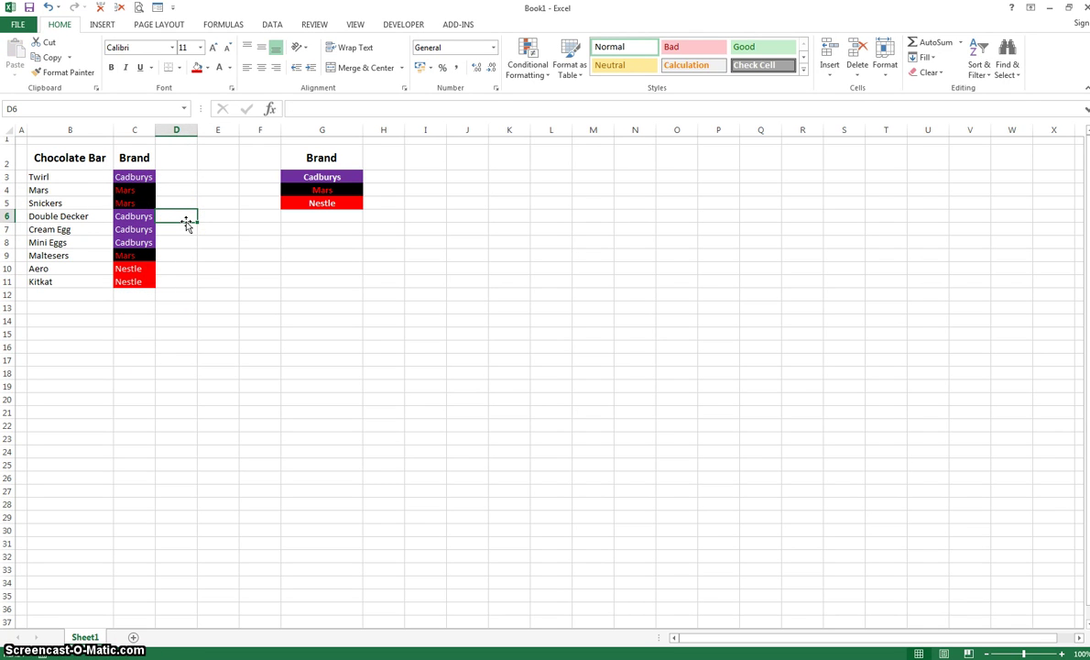
left_click(126, 177)
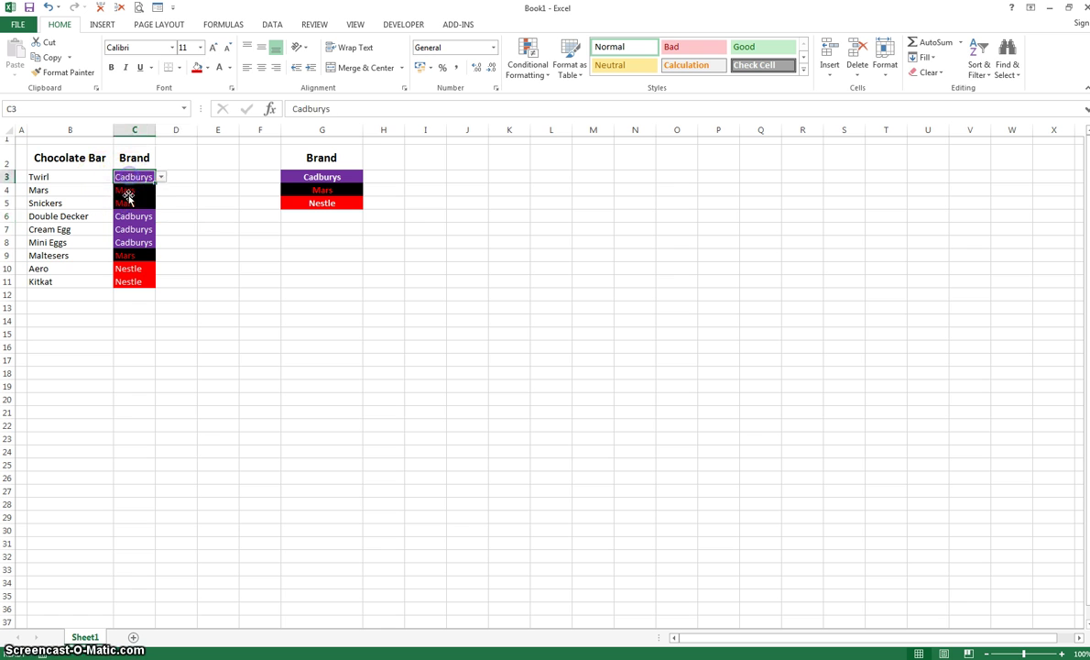
left_click(131, 271)
left_click(131, 280)
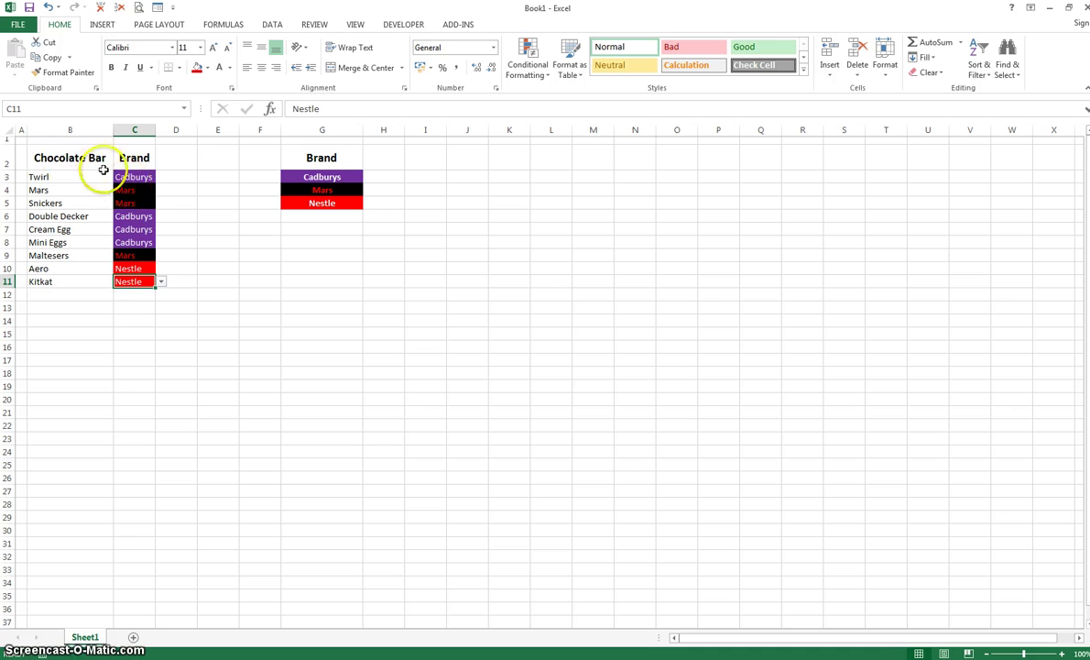
left_click_drag(126, 177, 118, 274)
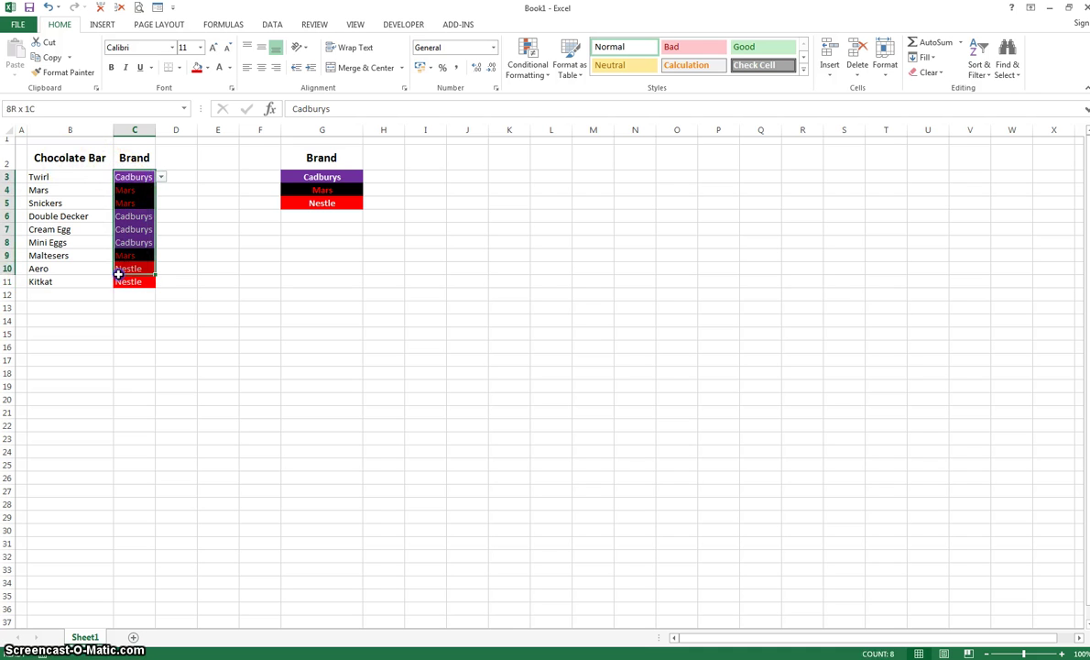
left_click(89, 177)
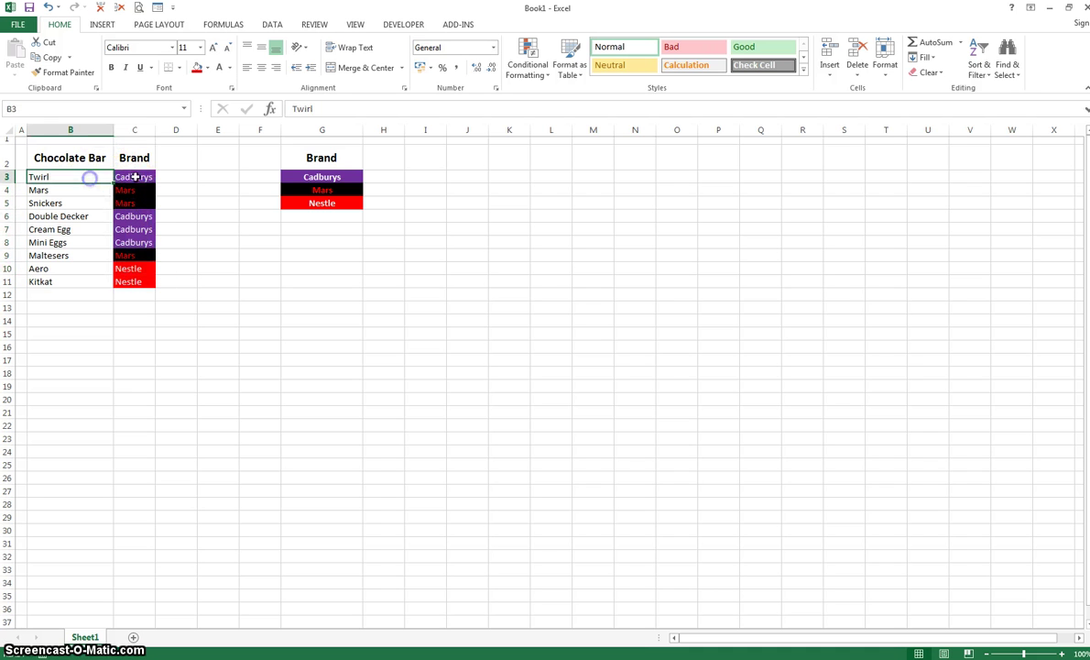
- Undo the formatting pasted onto C4:C11 and the conditional formatting rules applied to cell C3
left_click(48, 6)
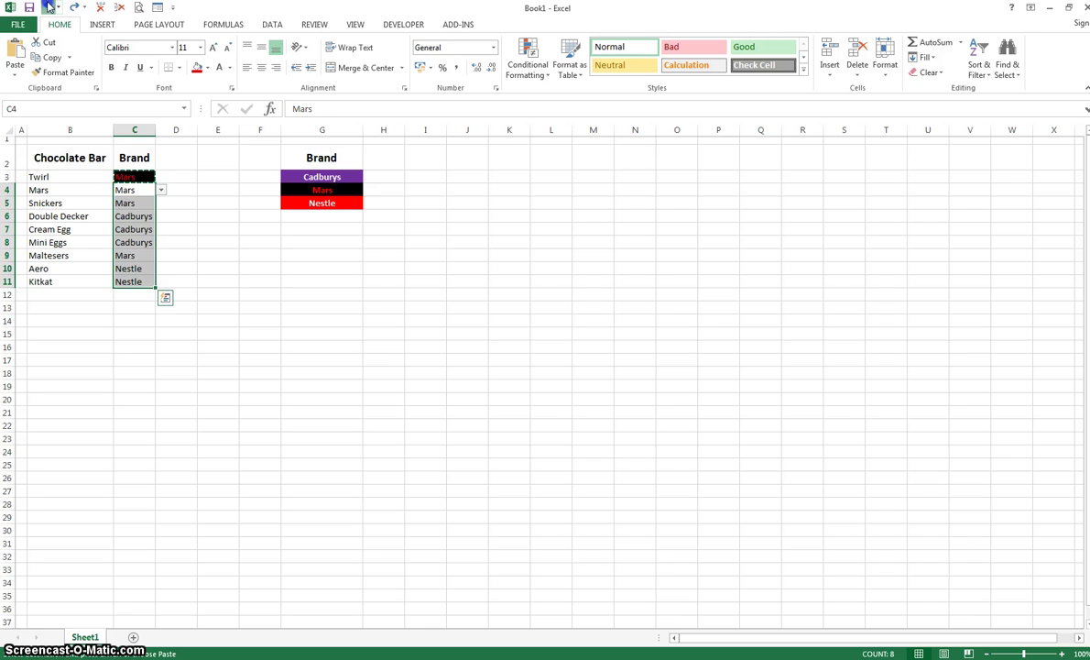
left_click(48, 7)
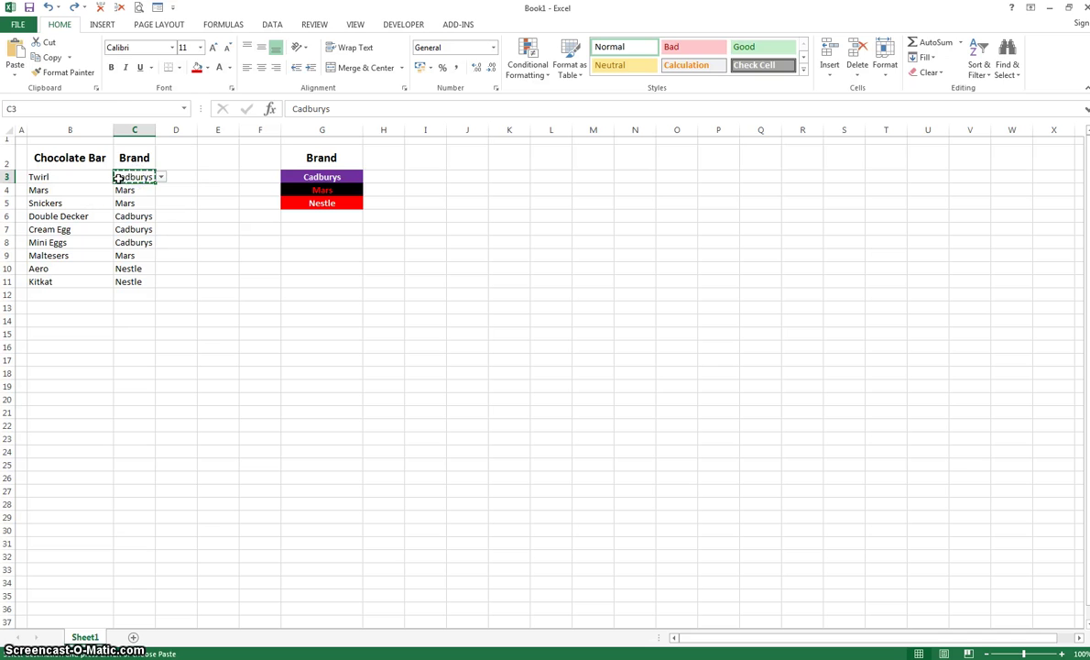
- Create a new conditional formatting rule for B3:C3 that uses a formula to determine which cells to format
left_click(82, 177)
left_click_drag(111, 177, 117, 176)
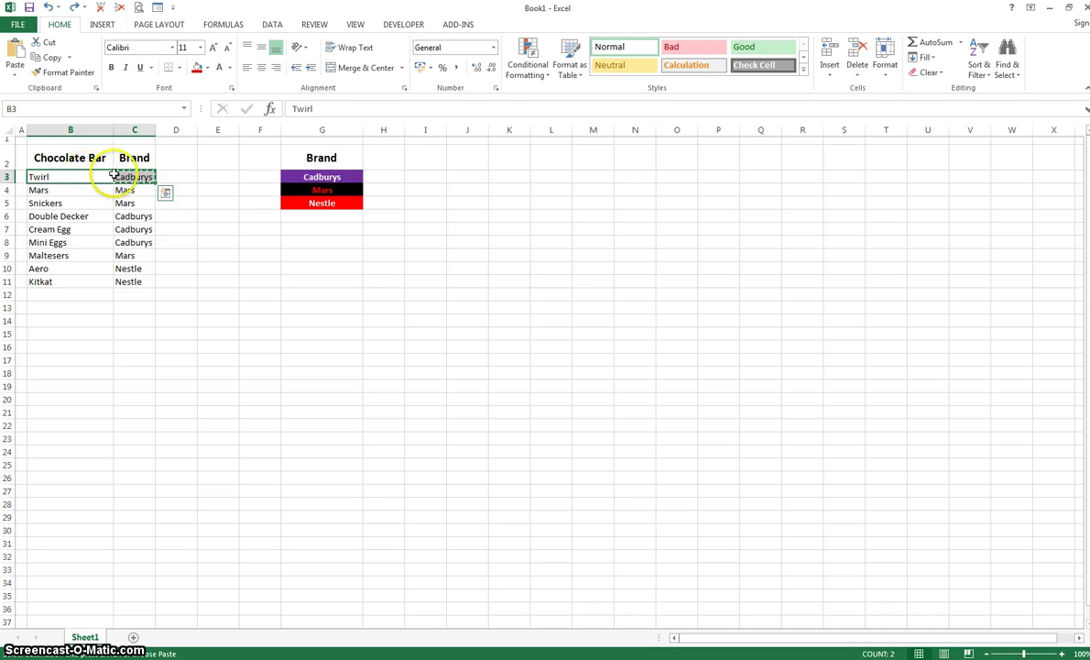
key("Escape")
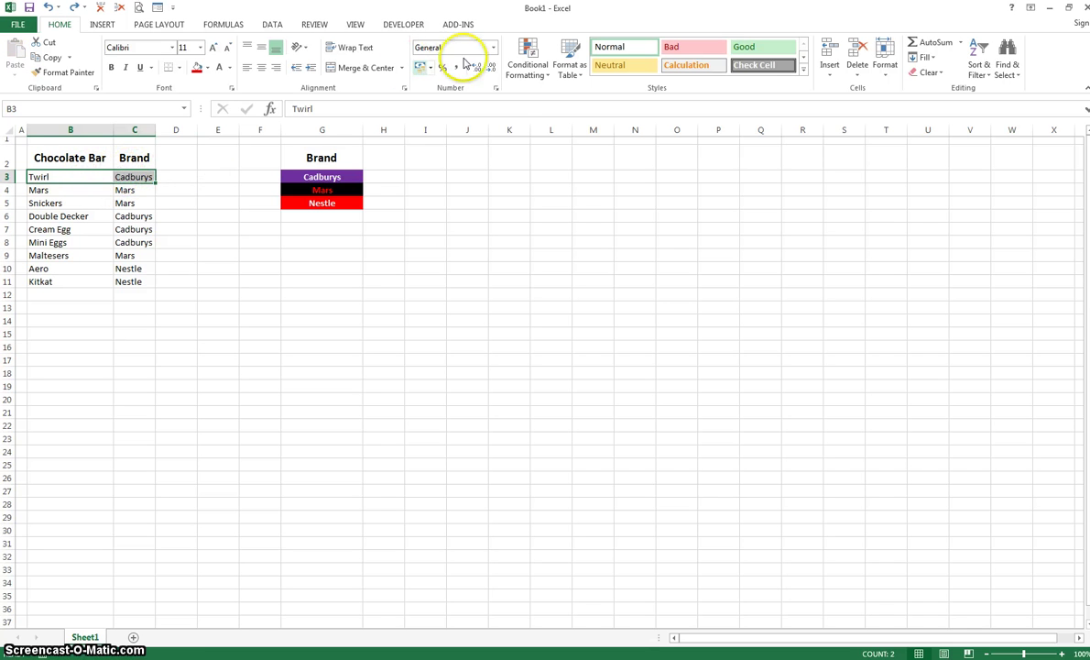
left_click(518, 72)
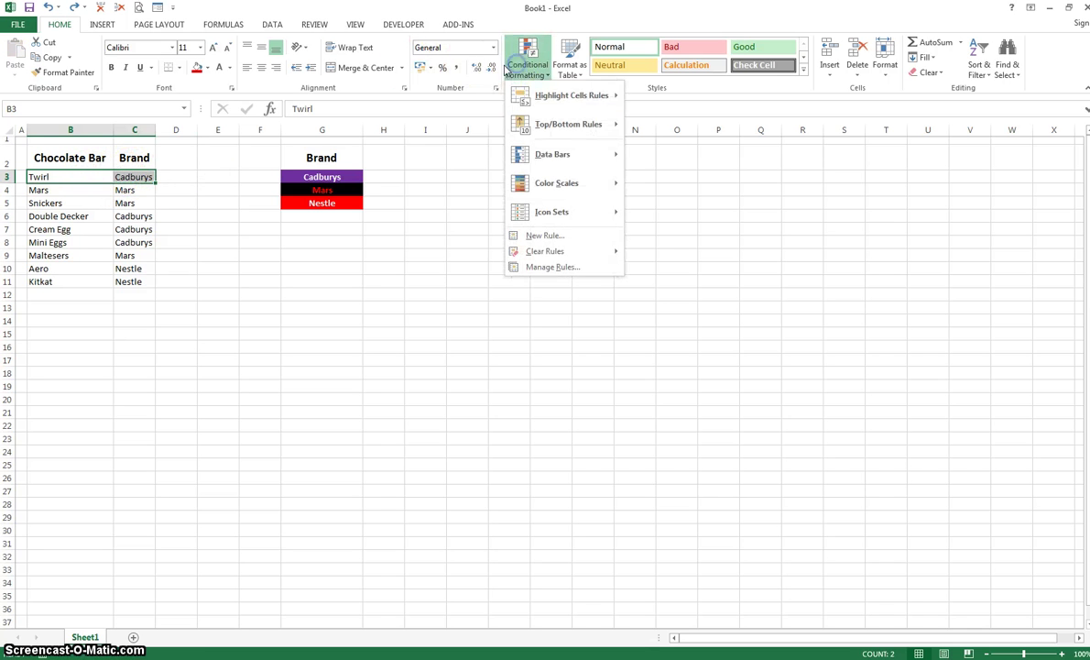
left_click(550, 237)
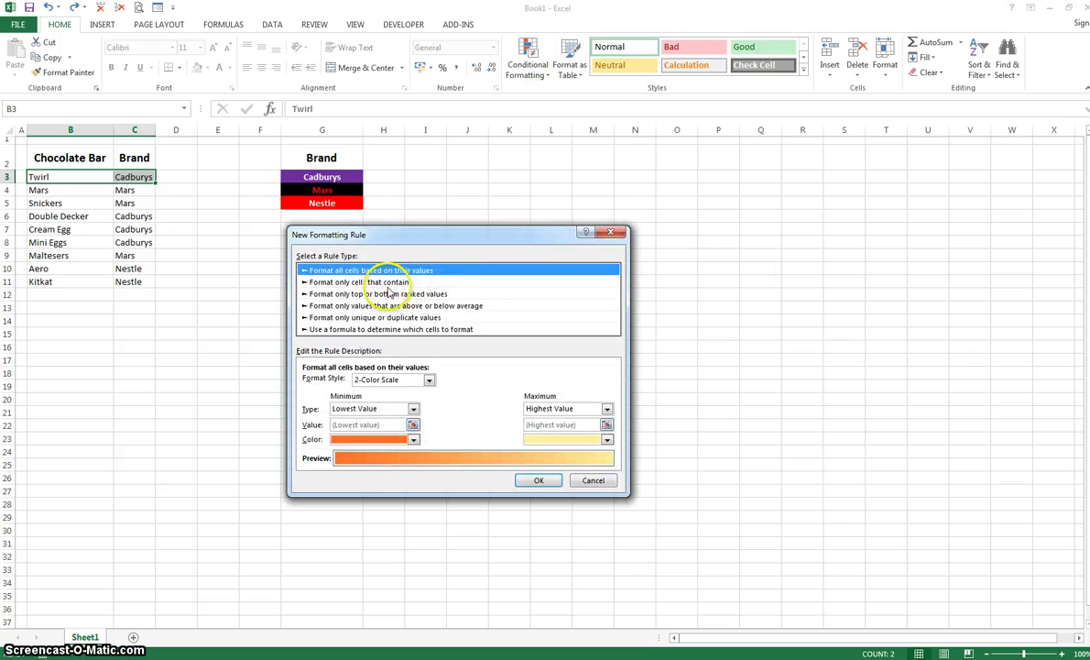
left_click(390, 282)
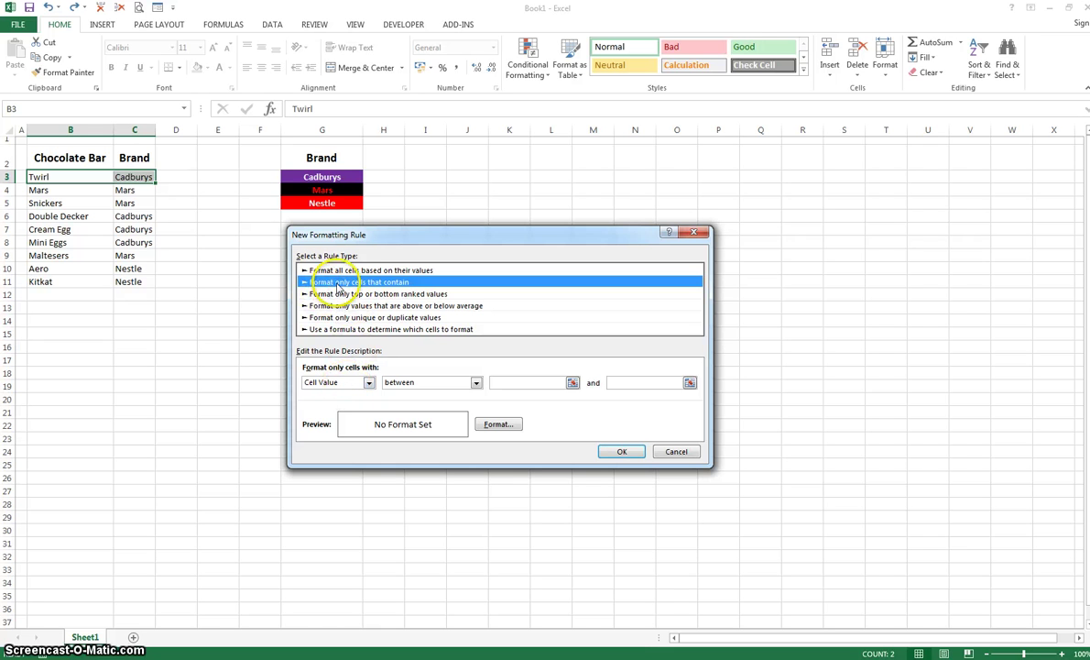
left_click(323, 329)
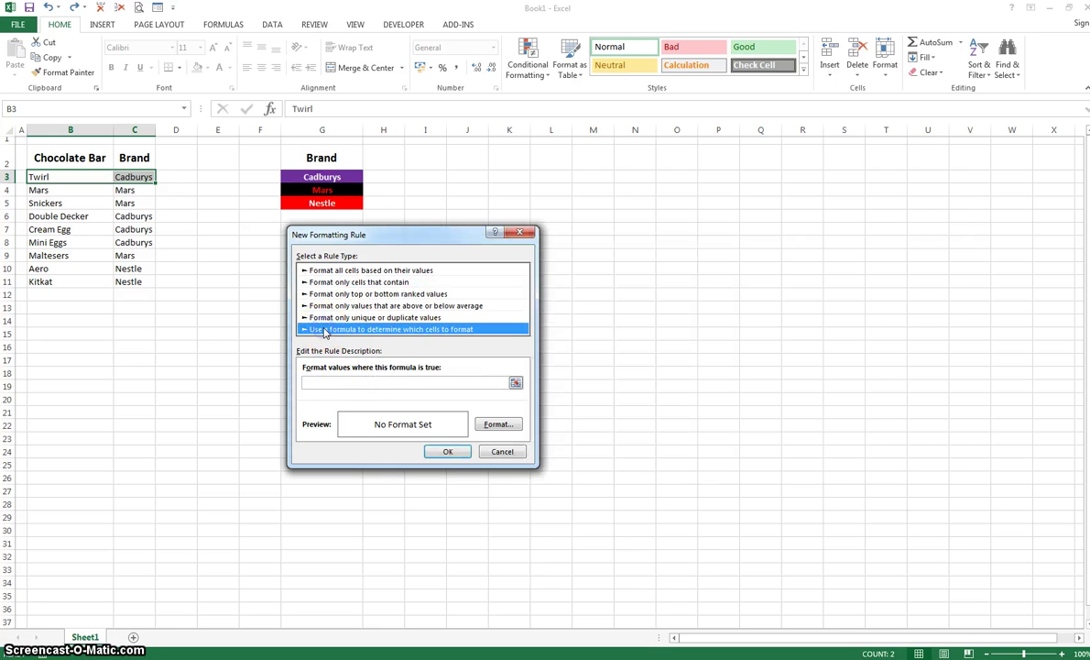
- Set the rule's formula to =$C3=$G$3, locking only the column of the brand cell reference
left_click(321, 381)
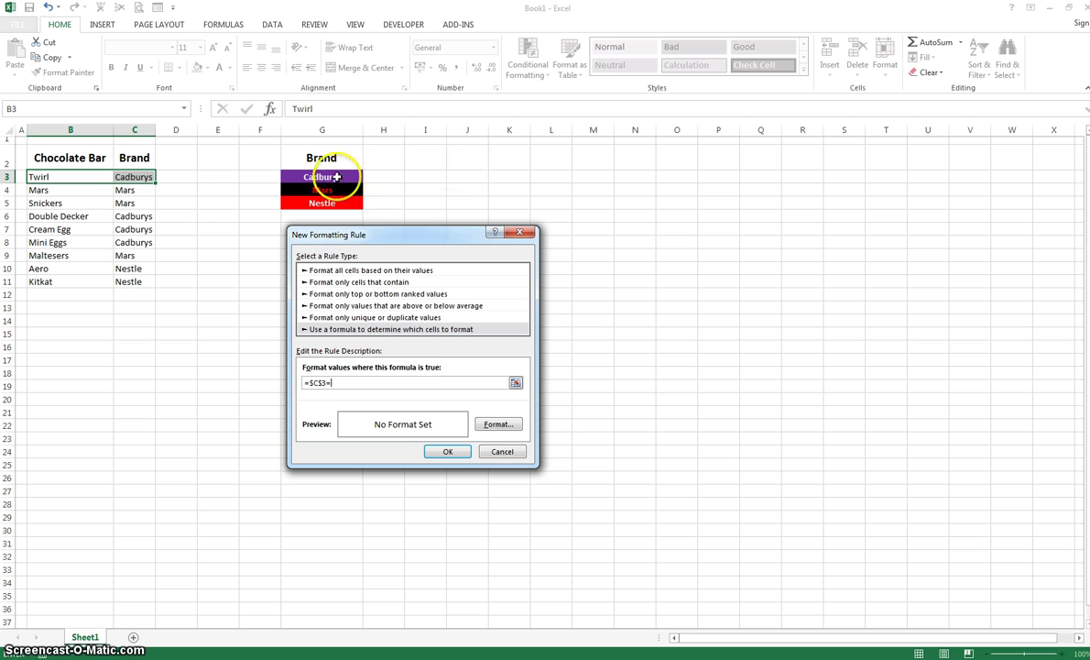
left_click(396, 383)
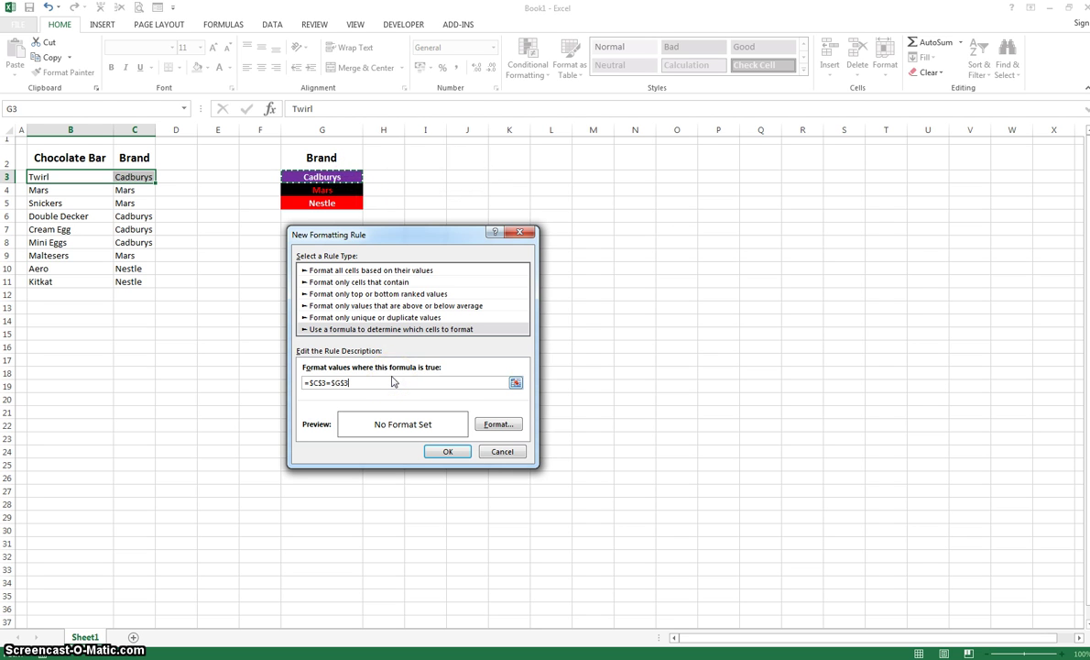
left_click(317, 383)
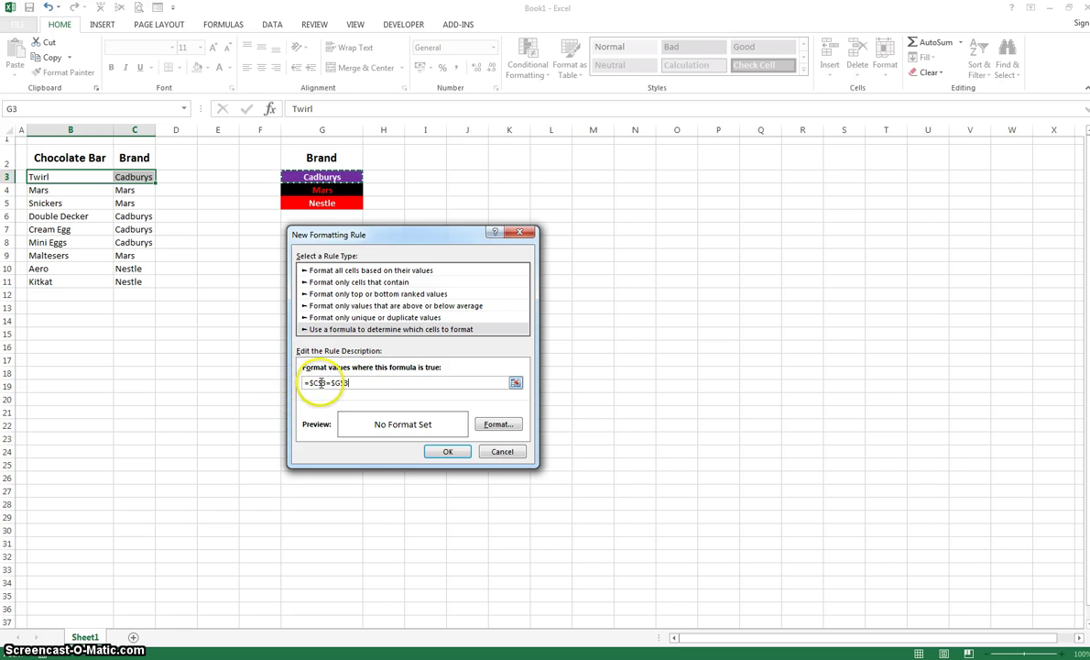
left_click(320, 383)
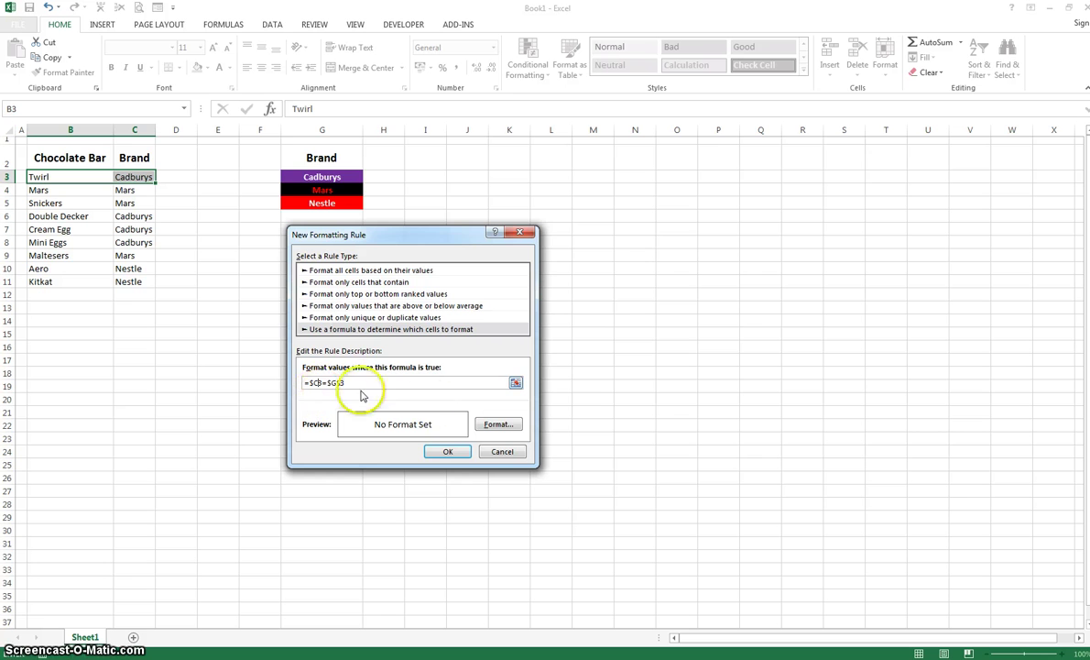
- Give the Cadburys rule a white font and a purple fill, and apply it to B3:C3
left_click(497, 425)
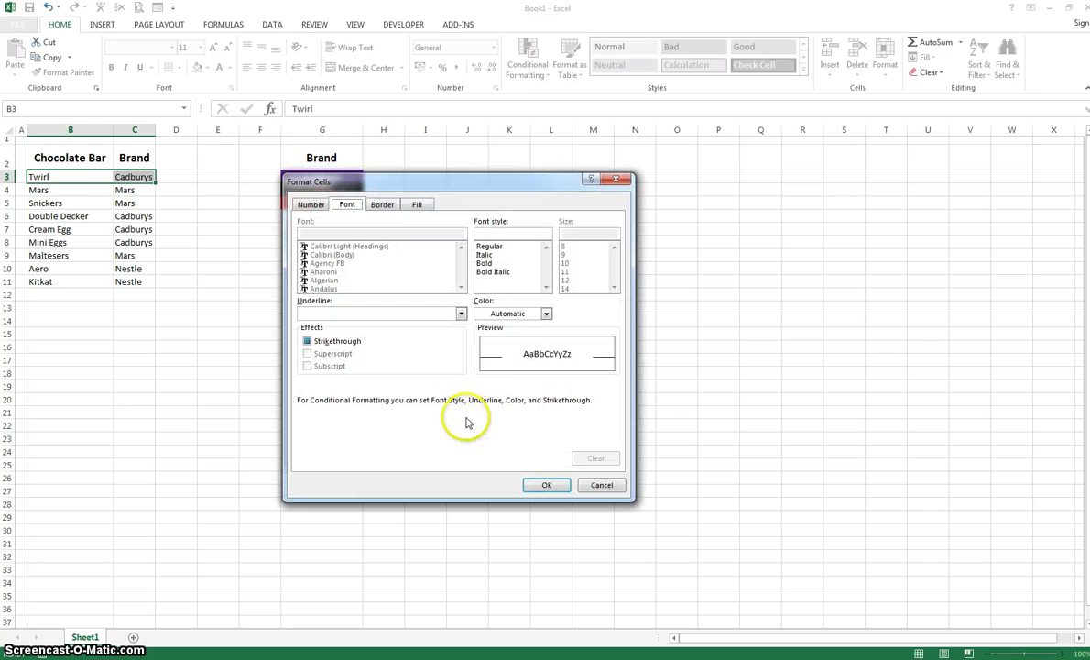
left_click(536, 313)
left_click(483, 356)
left_click(417, 205)
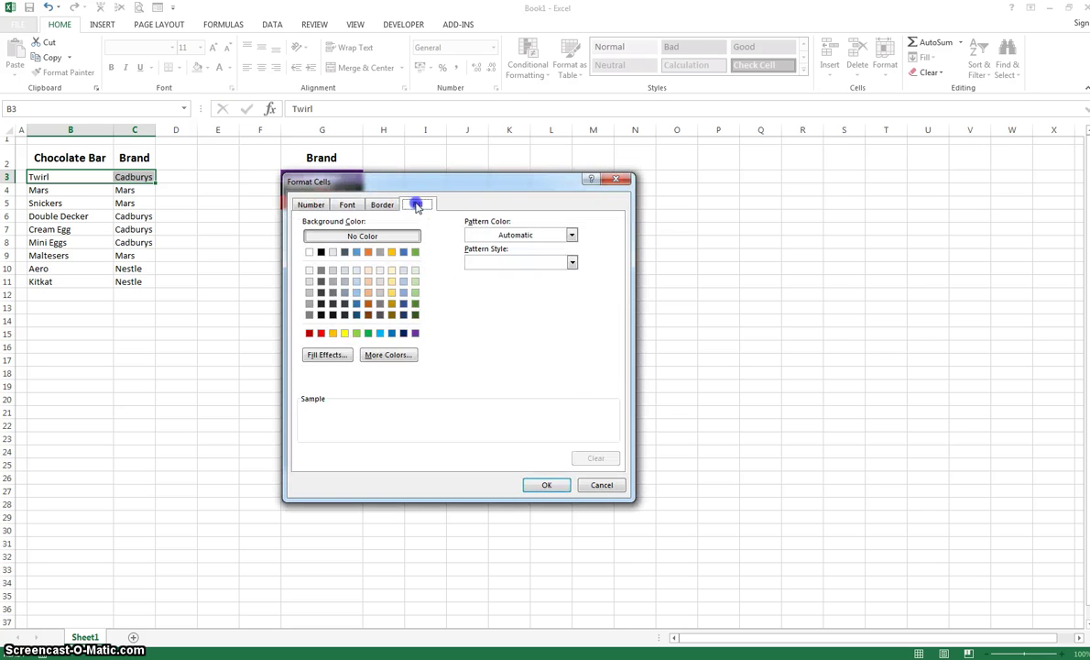
left_click(415, 333)
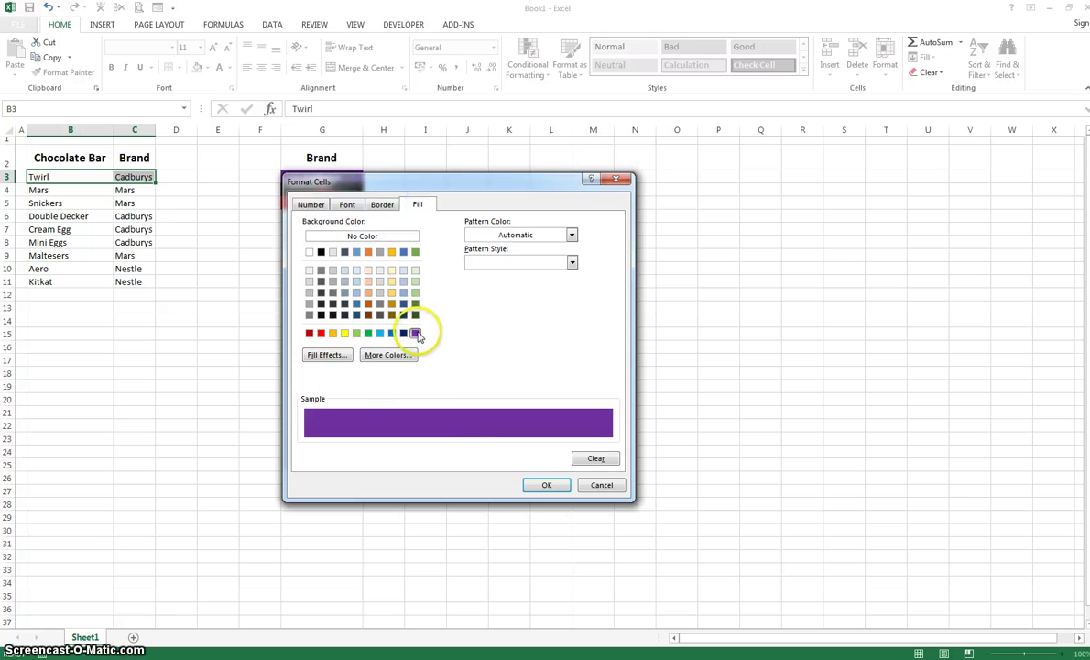
left_click(538, 483)
left_click(447, 453)
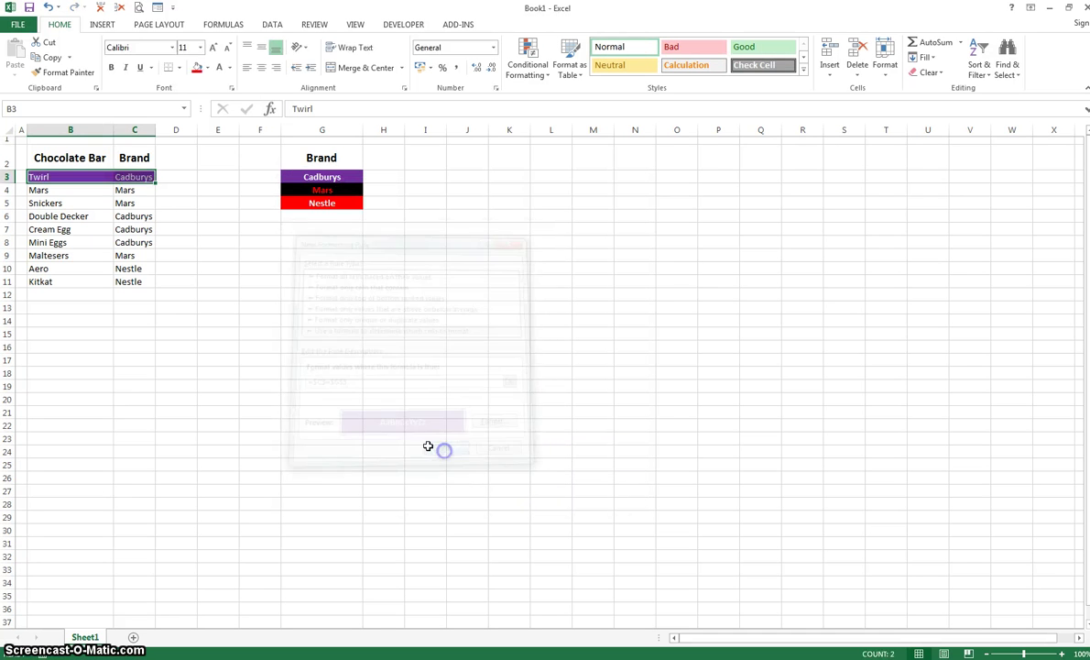
left_click(231, 345)
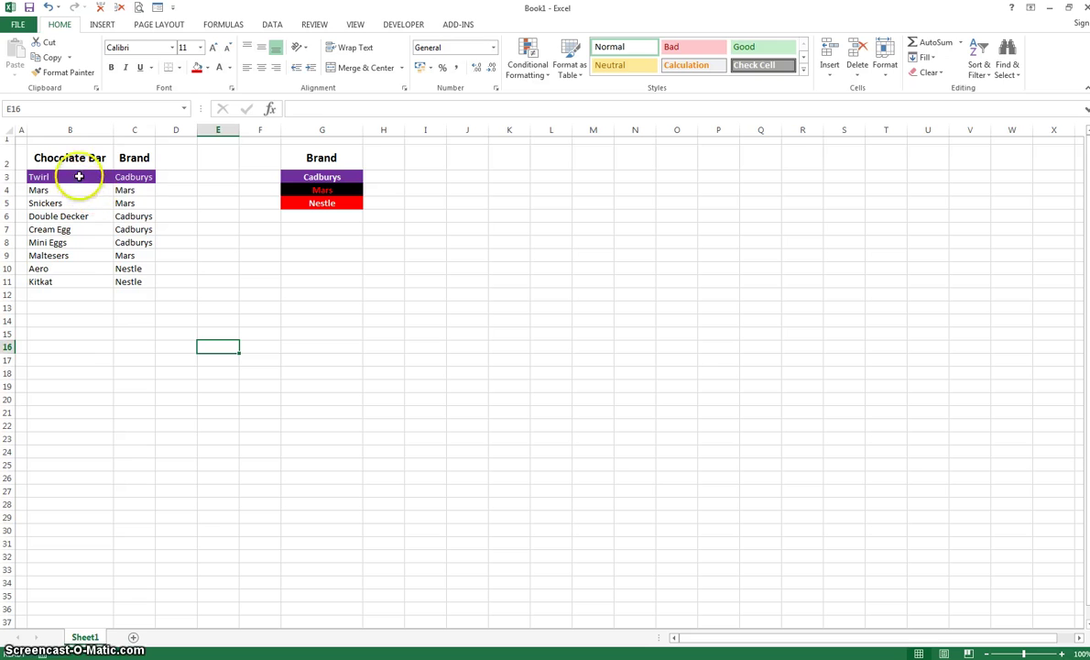
- Test the rule by switching the brand in C3 to Mars and back to Cadburys
left_click(123, 178)
left_click(161, 177)
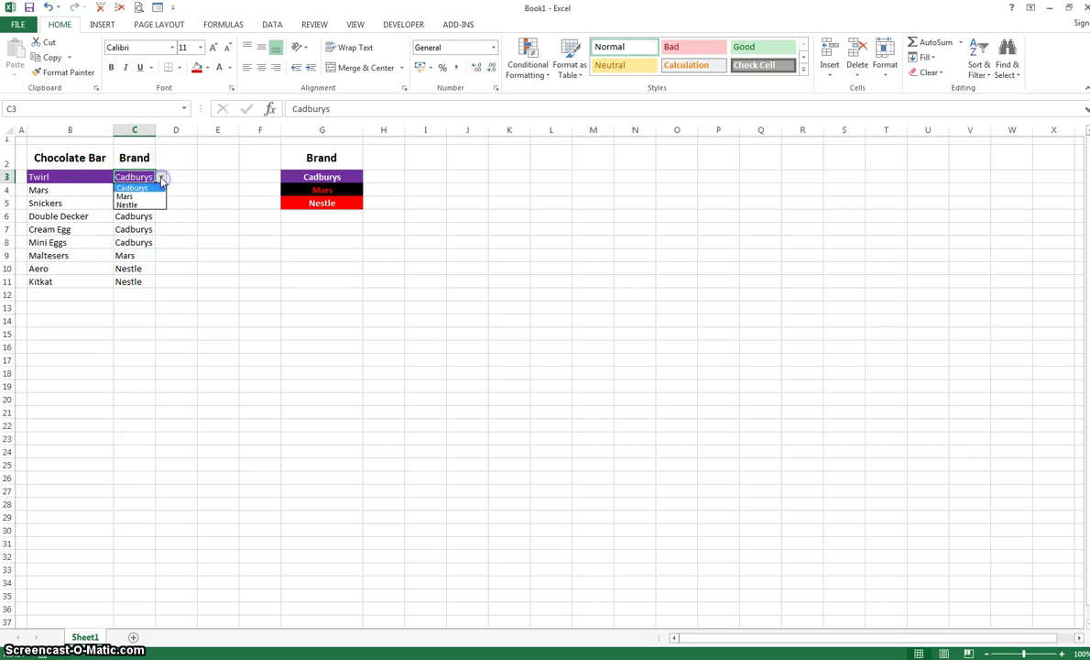
left_click(149, 196)
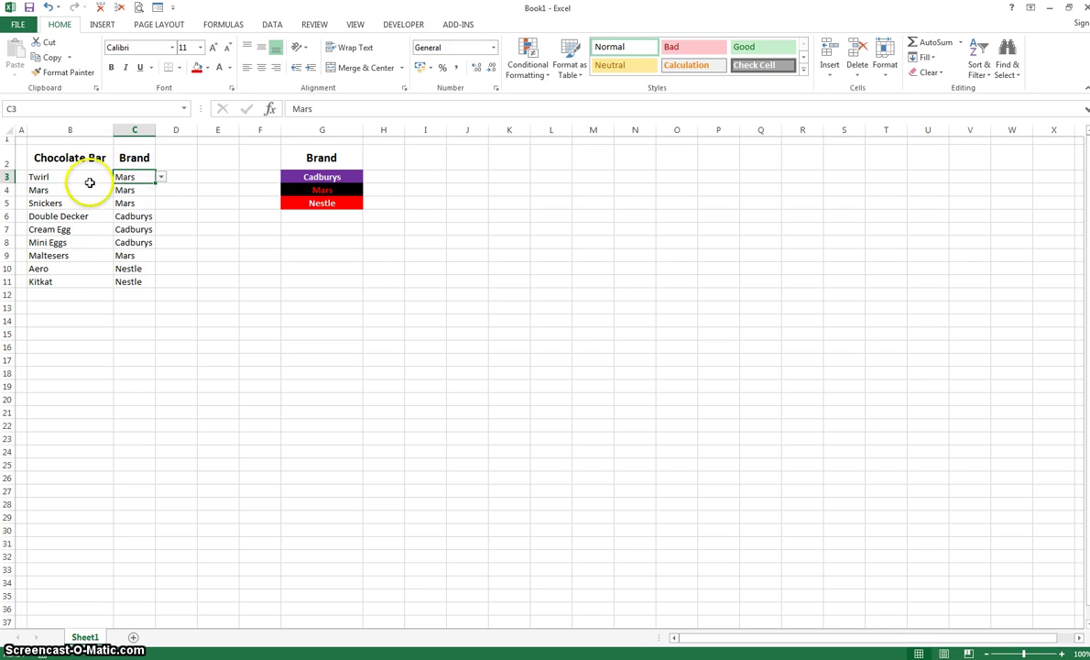
left_click(162, 177)
left_click(131, 187)
- Add another conditional formatting rule for B3:C3 that uses a formula to determine which cells to format
left_click_drag(97, 178, 116, 178)
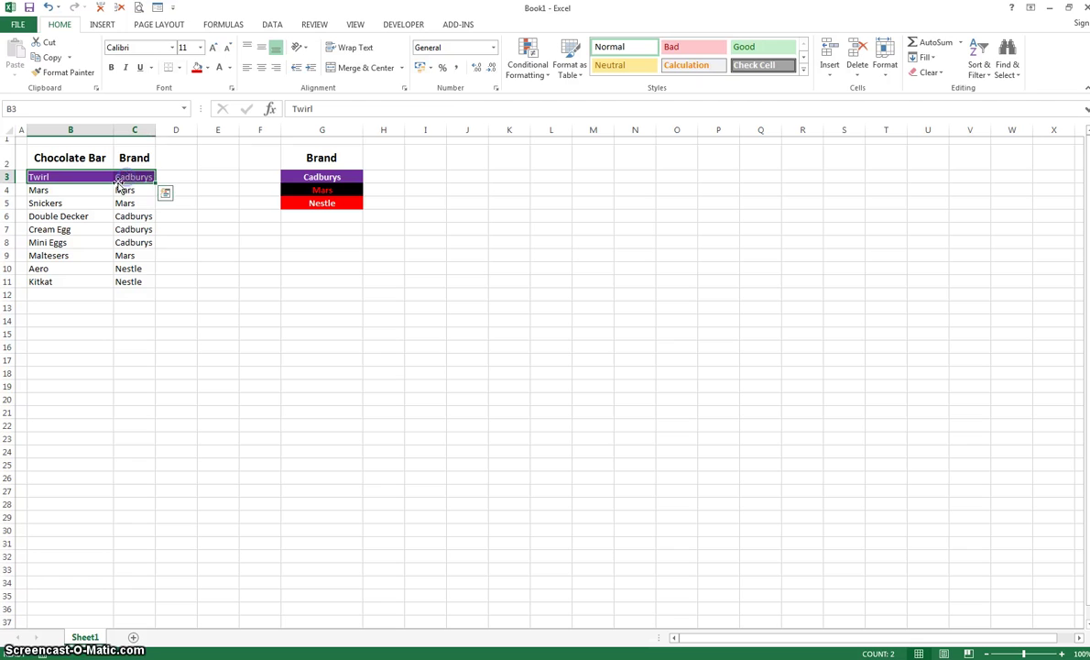
left_click(526, 64)
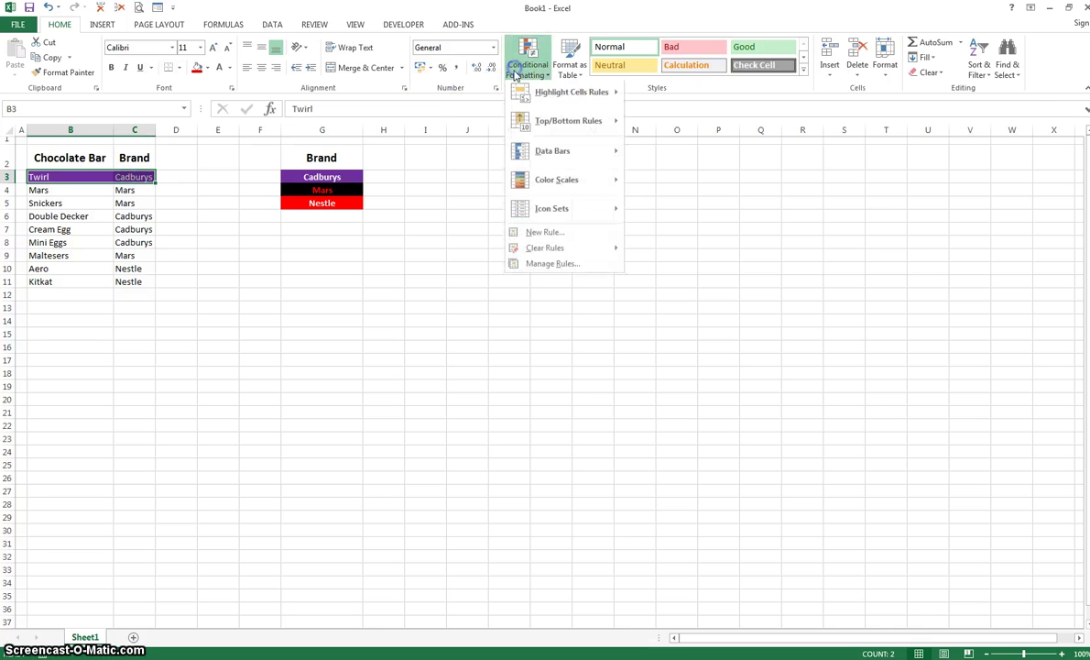
left_click(550, 266)
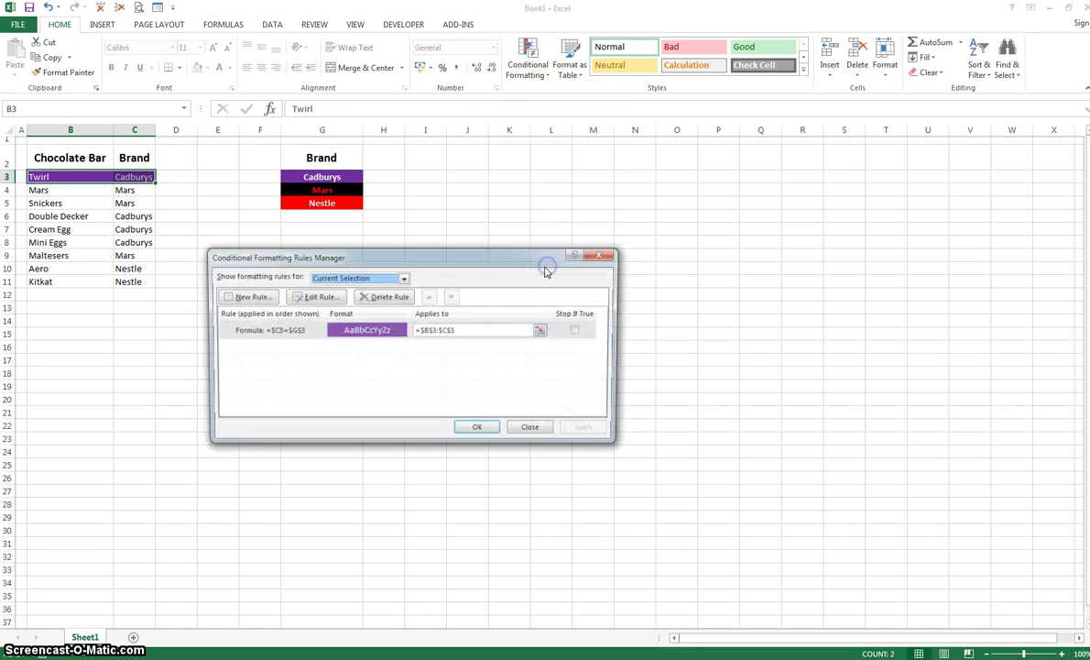
left_click(256, 294)
left_click(287, 315)
left_click(268, 366)
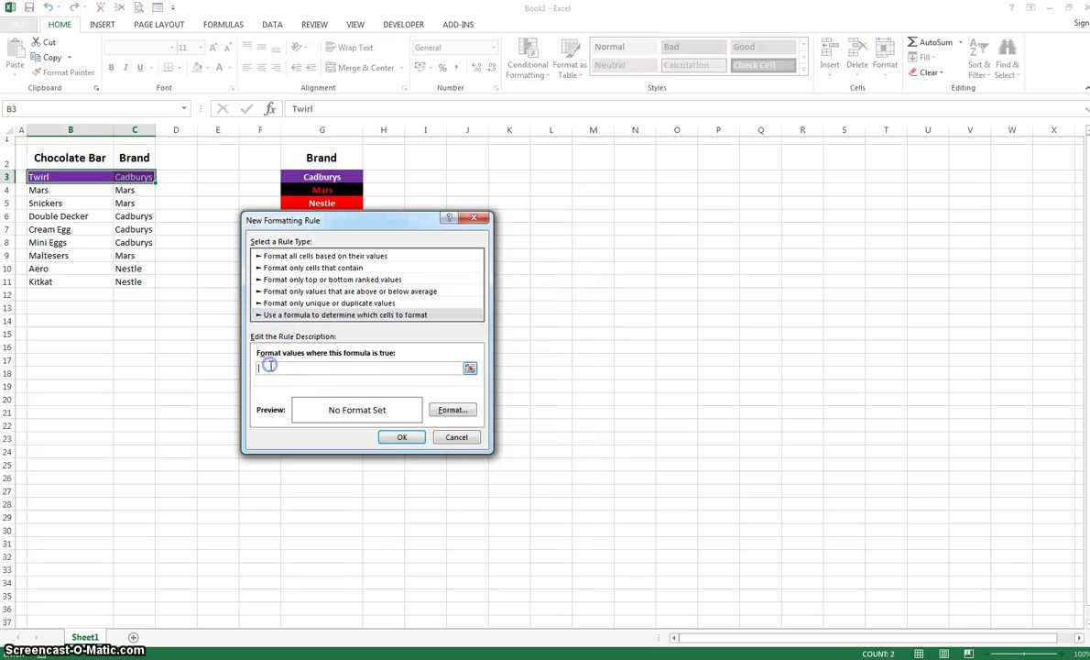
- Set the new rule's formula to =$C3=$G$4, leaving the row of the C3 reference relative
left_click(143, 177)
type("=")
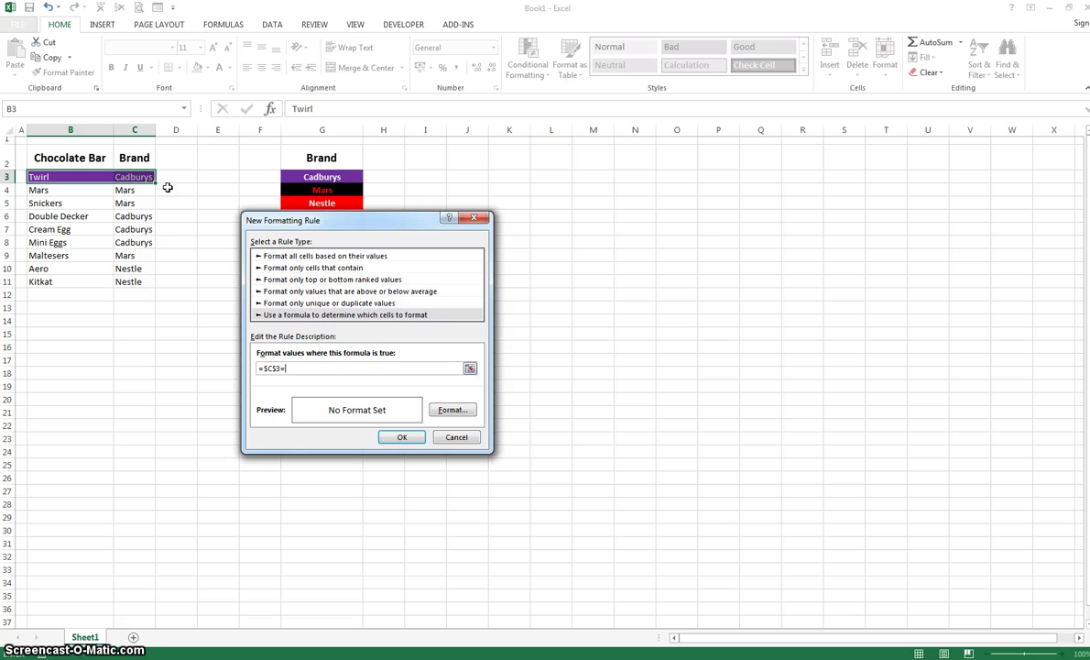
left_click(322, 188)
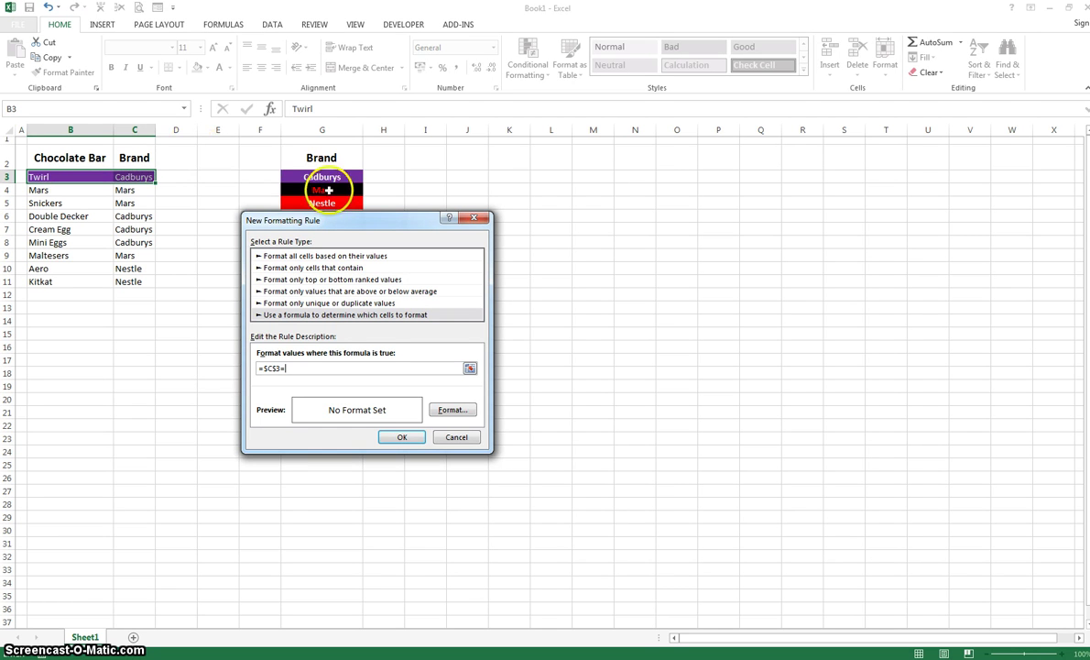
left_click(272, 369)
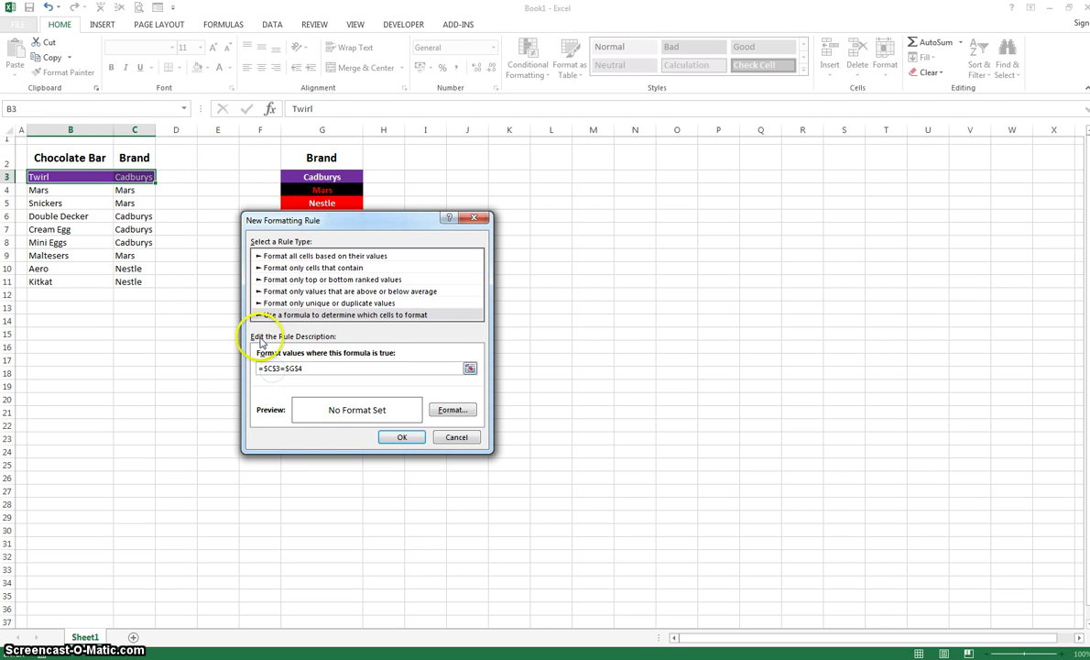
- Give the Mars rule a black fill and a red font, and add it to the rules for B3:C3
left_click(450, 409)
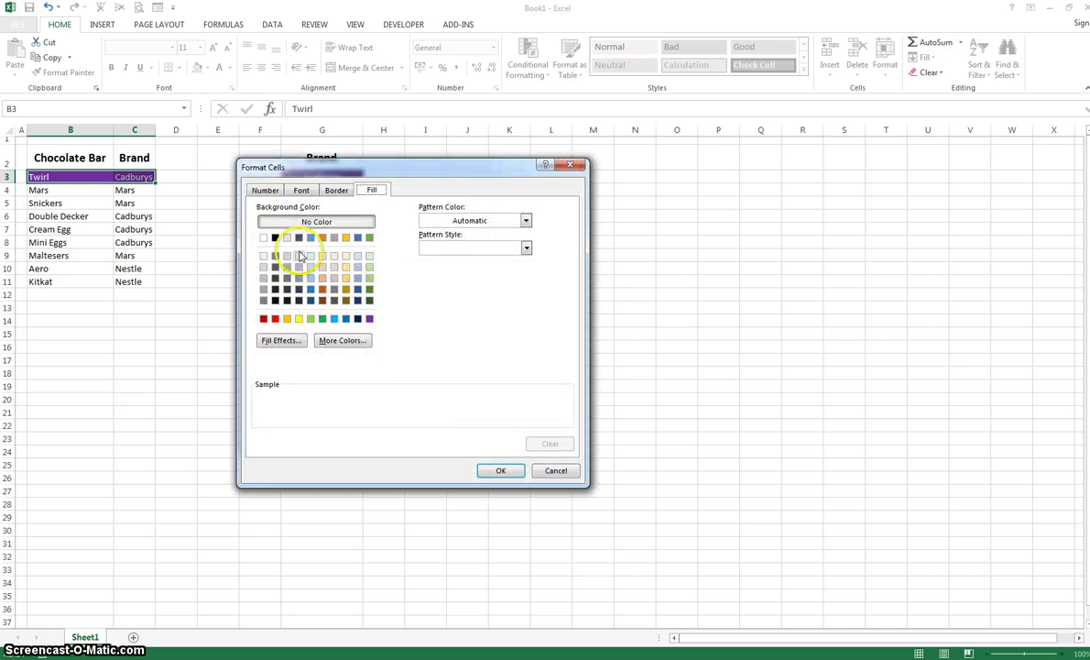
left_click(277, 240)
left_click(301, 190)
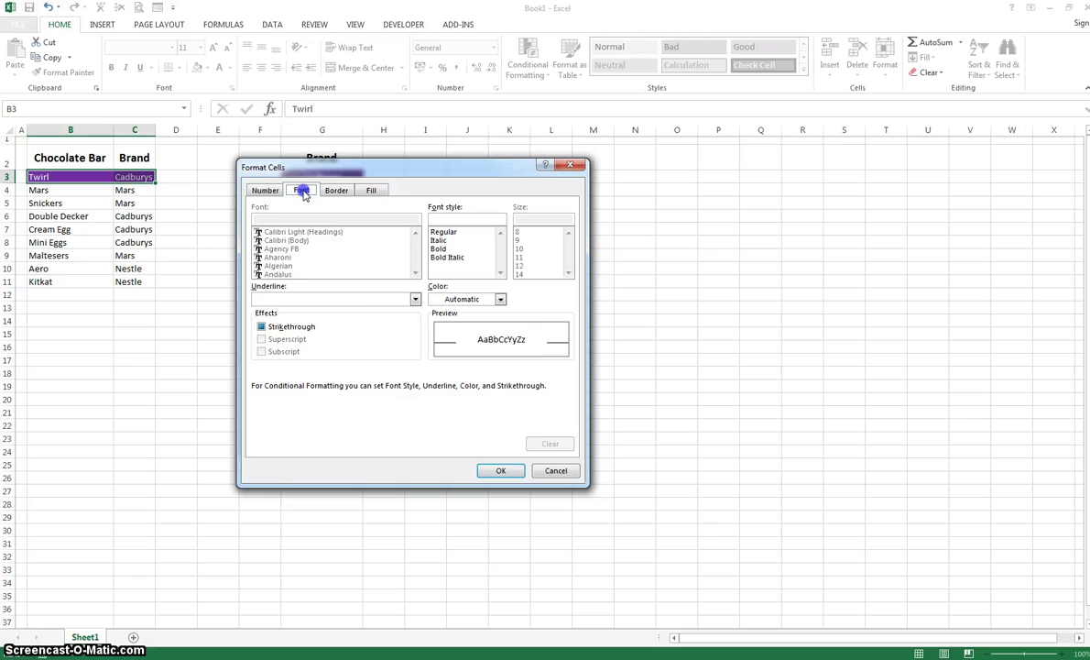
left_click(439, 299)
left_click(445, 416)
left_click(487, 468)
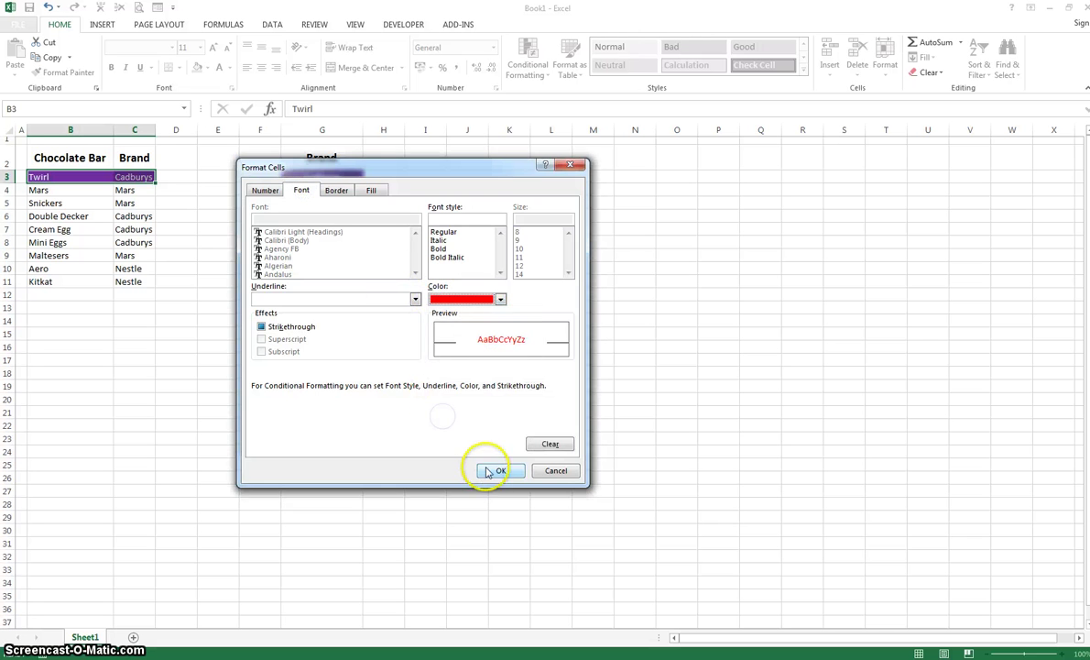
left_click(403, 437)
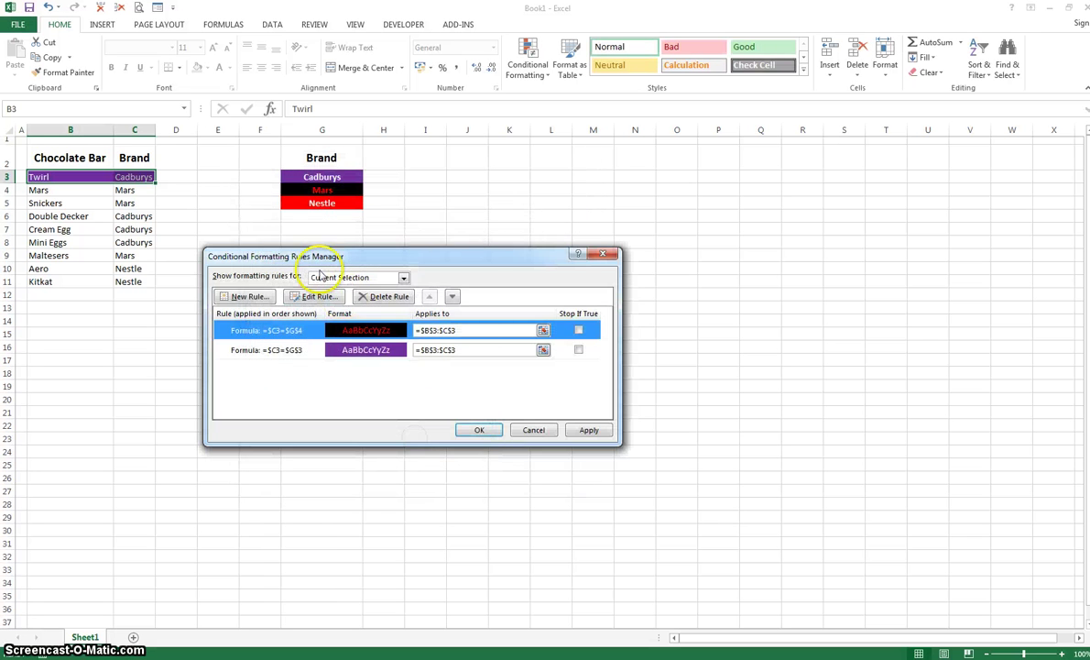
- Create a third formula-based rule for B3:C3 with the formula =$C3=$G$5, locking only the column of C3
left_click(263, 294)
left_click(286, 314)
left_click(300, 369)
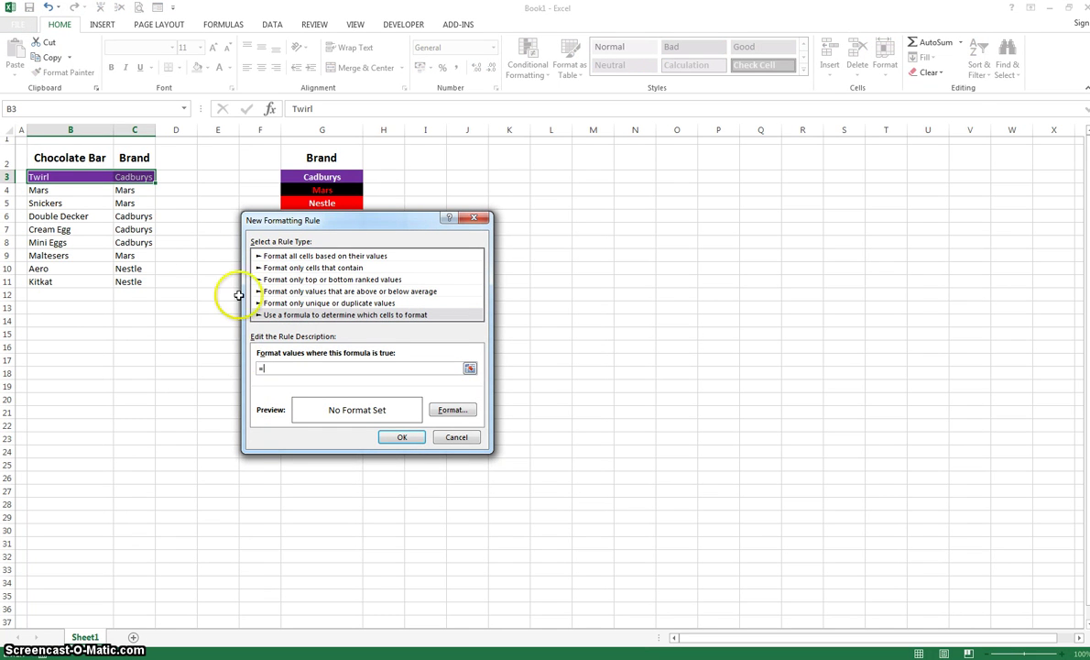
left_click(131, 178)
type("=")
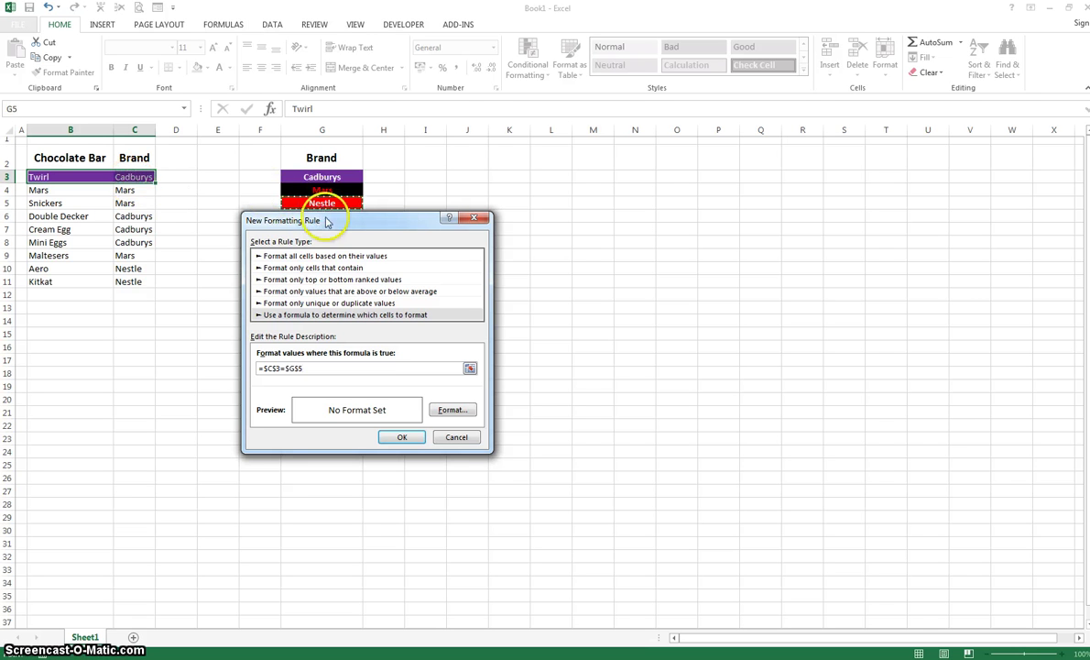
left_click(272, 370)
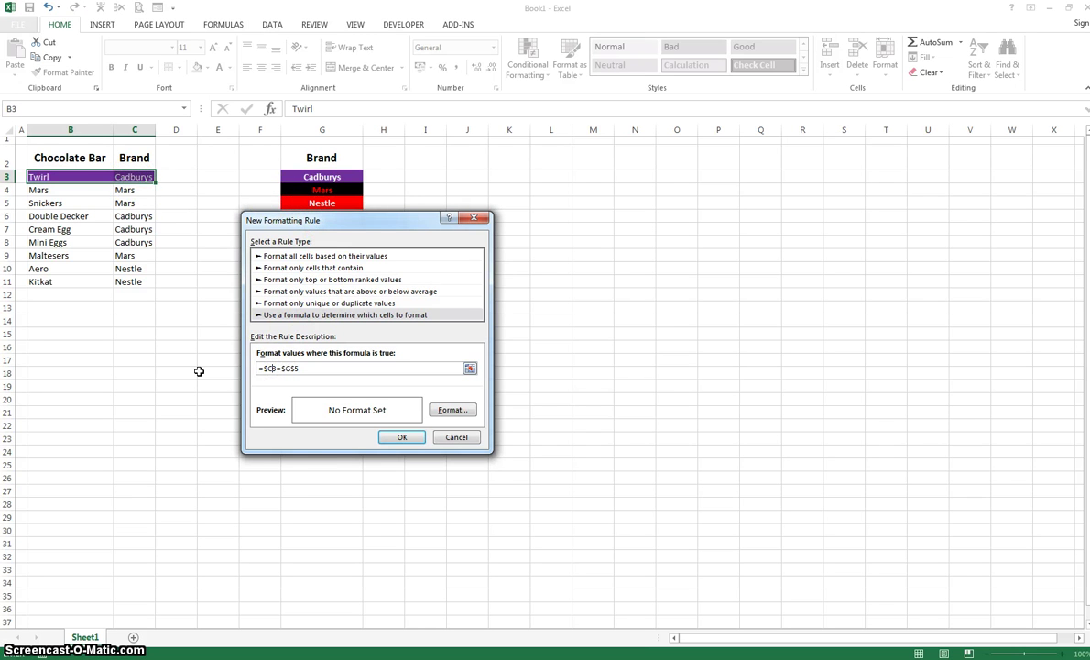
- Give the Nestle rule a white font and a red fill, and apply all the rules to B3:C3
left_click(449, 410)
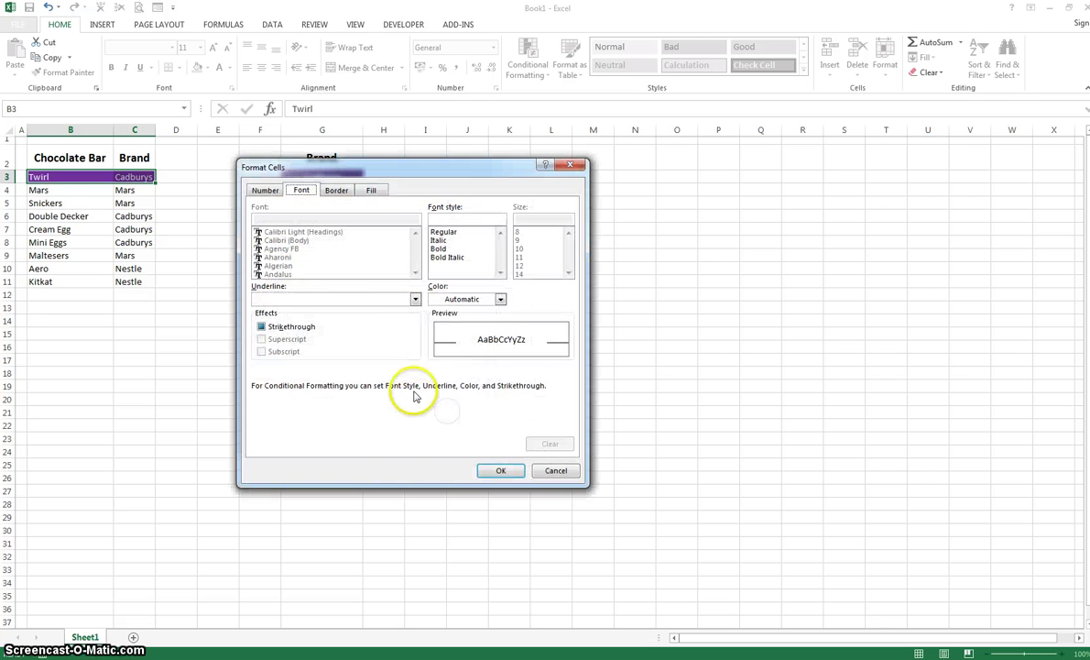
left_click(471, 300)
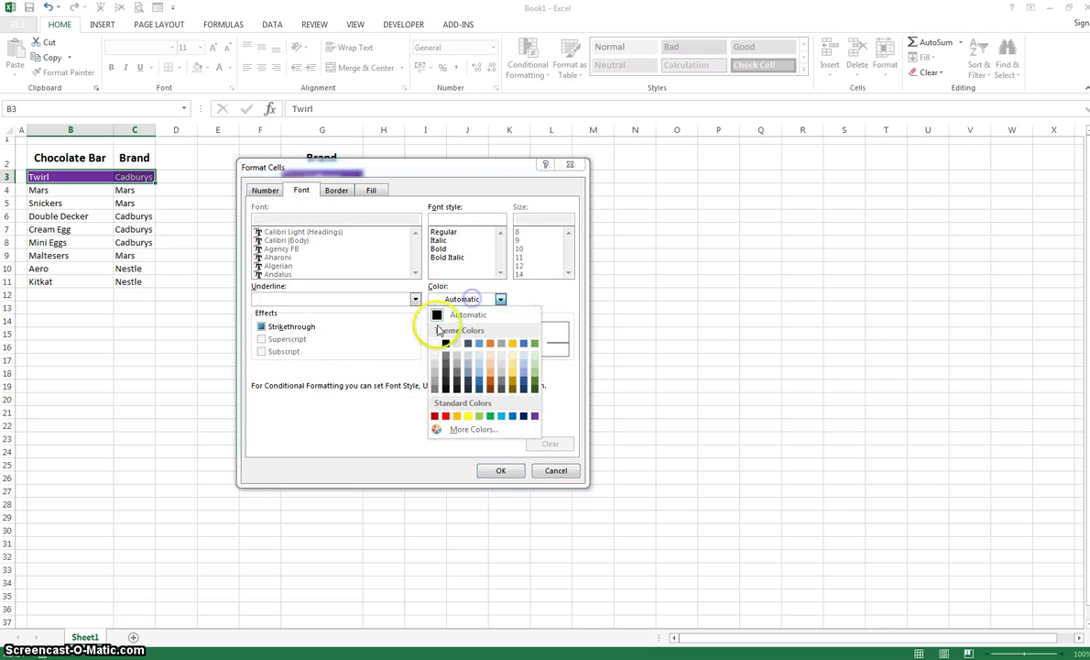
left_click(436, 343)
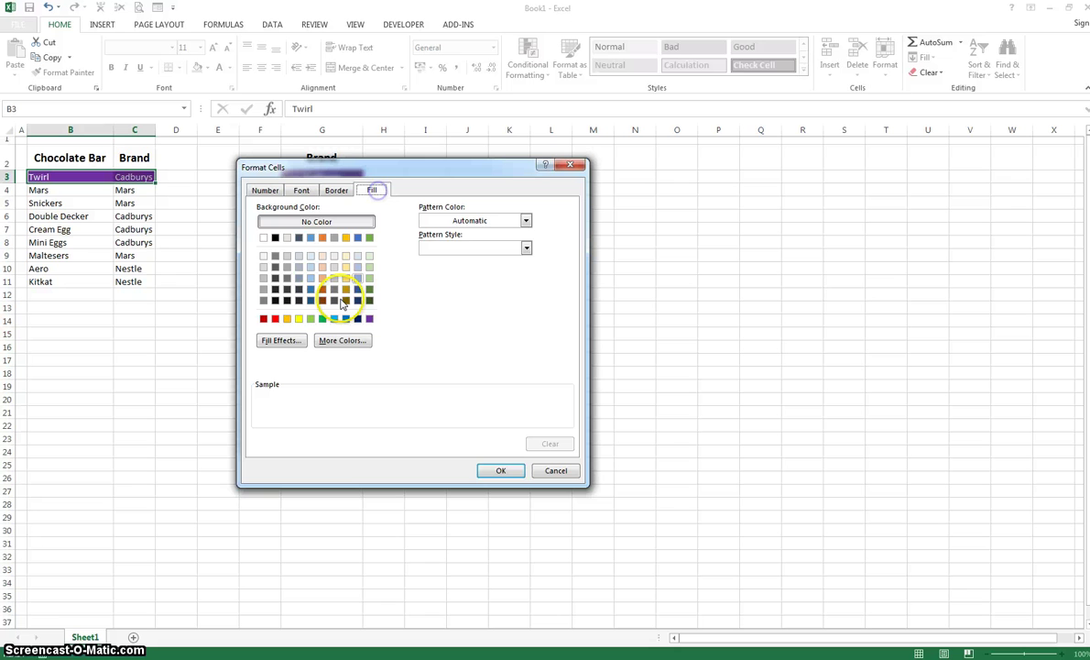
left_click(264, 318)
left_click(500, 471)
left_click(401, 437)
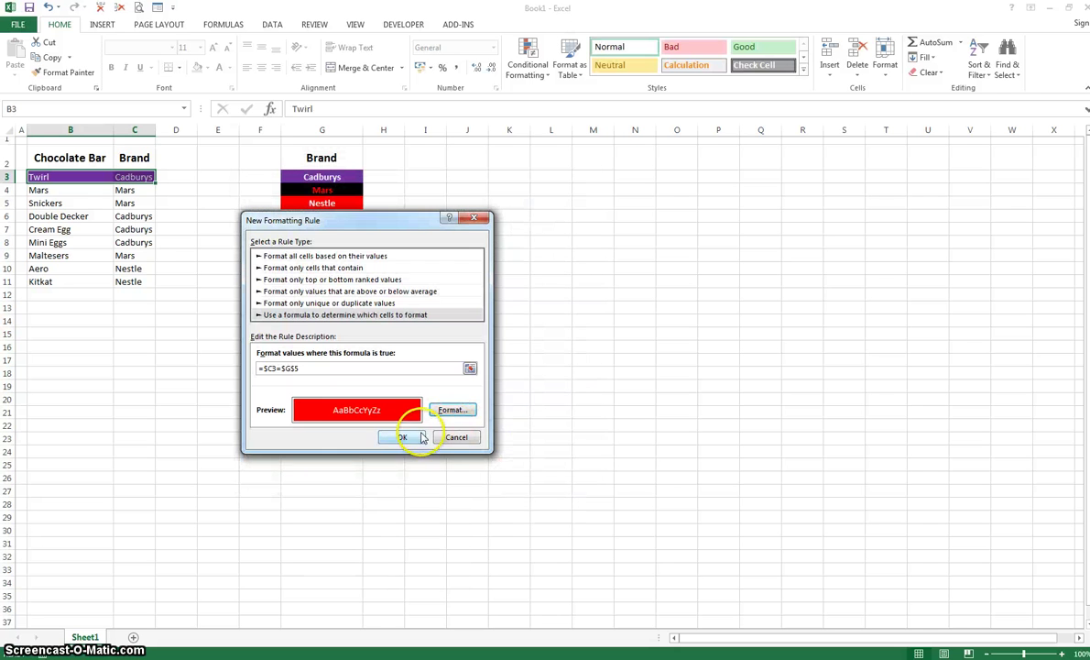
left_click(475, 433)
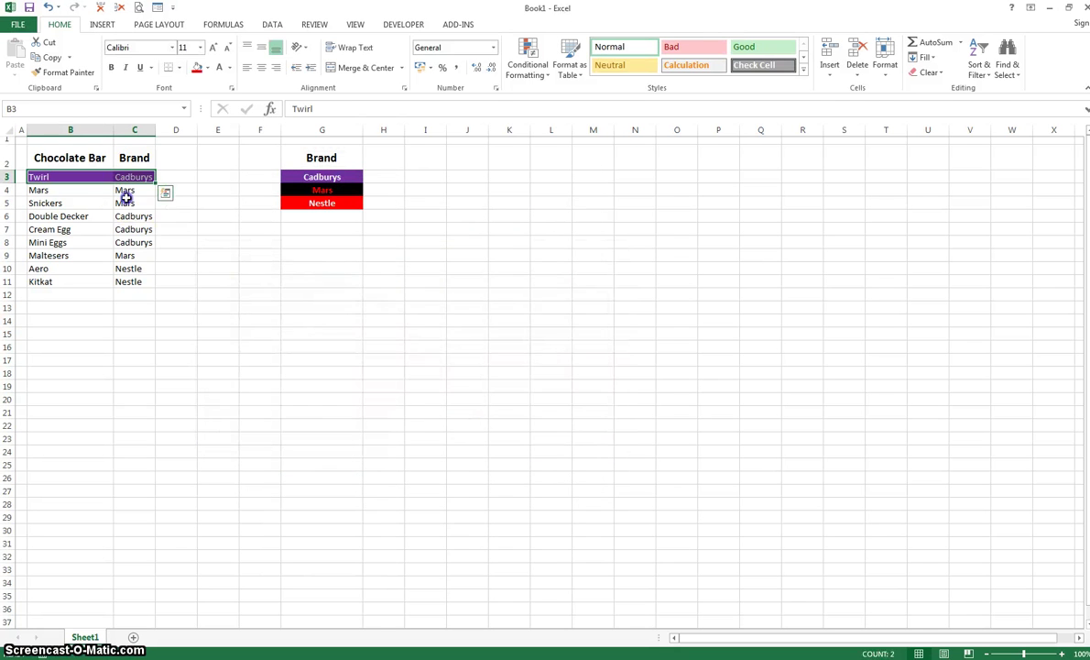
- Test the rules by switching the brand in C3 to Mars and finally to Nestle
left_click(146, 190)
left_click(161, 180)
left_click(146, 196)
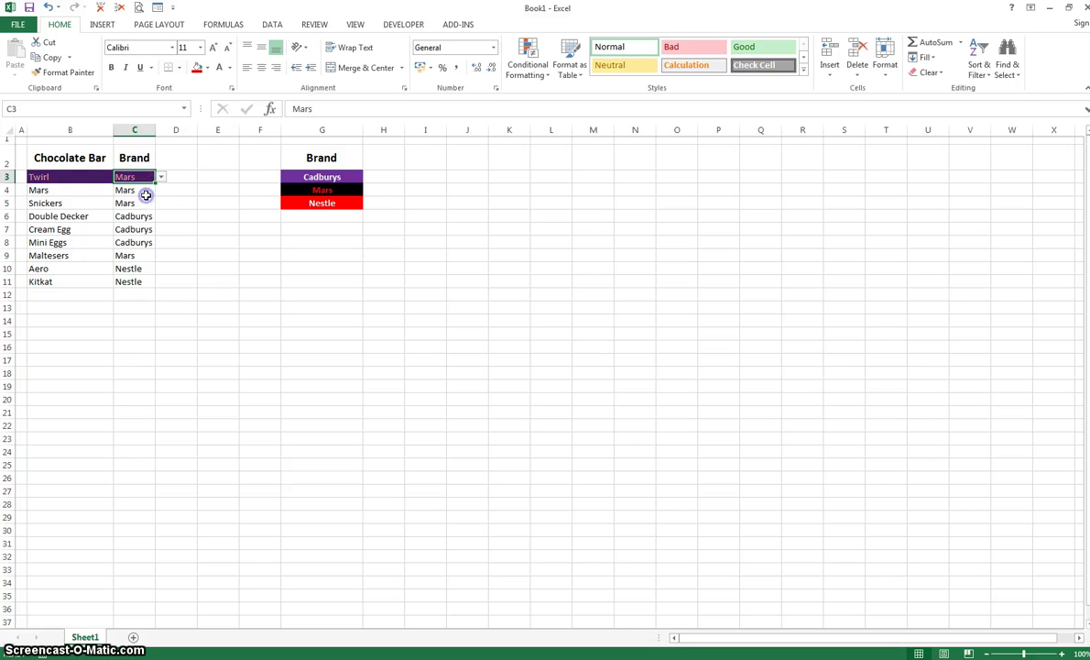
left_click(161, 178)
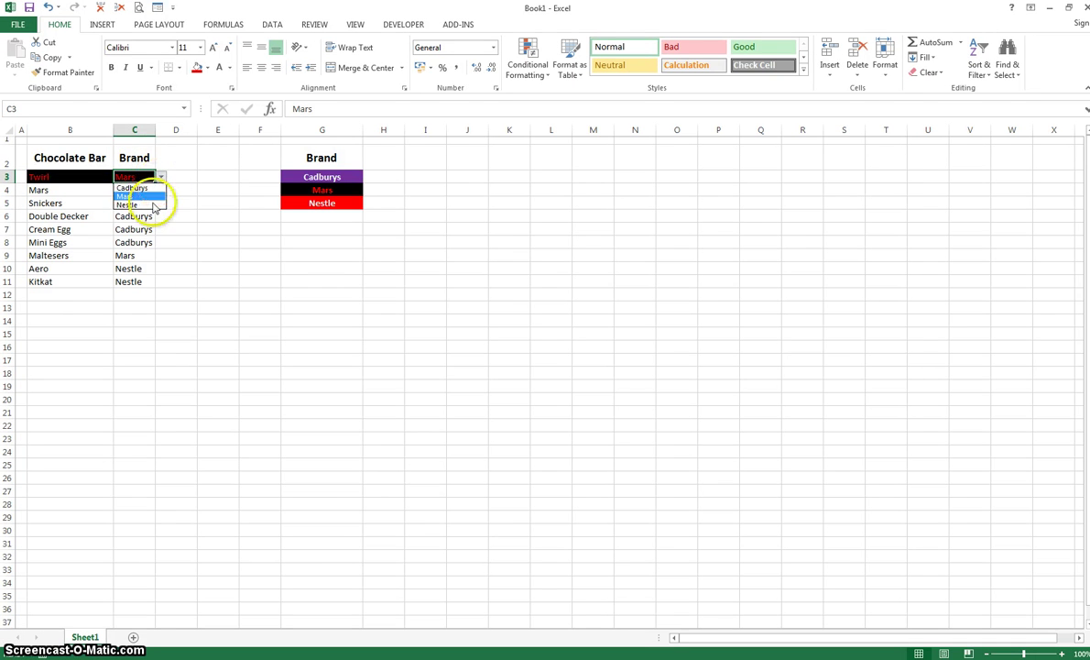
left_click(152, 203)
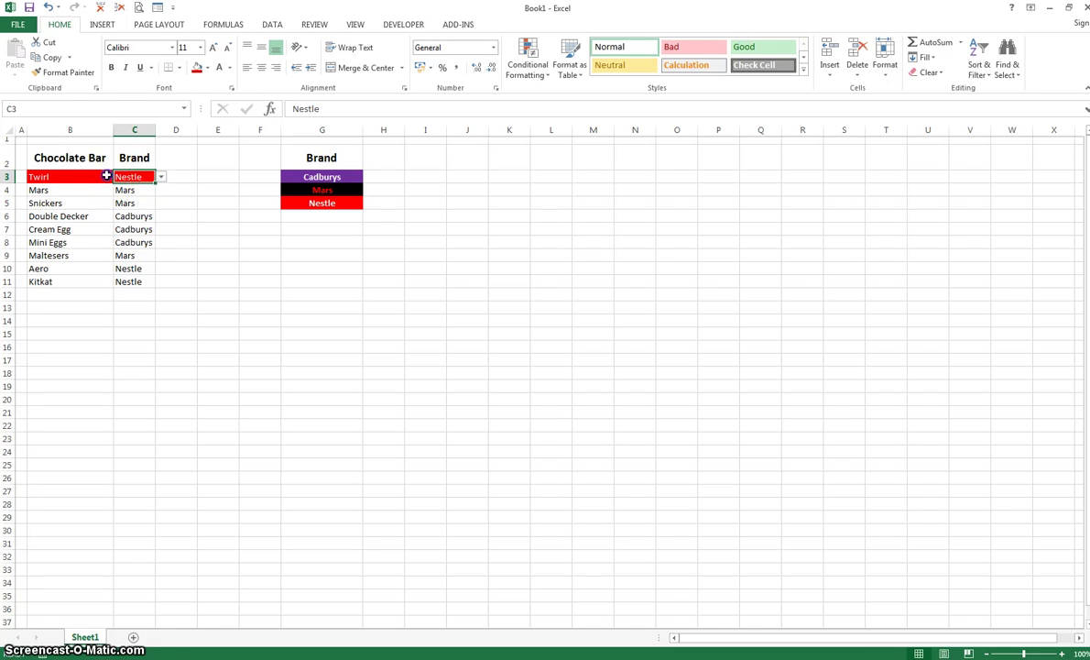
- Copy B3:C3, paste only its formatting onto B4:C11, and clear the copy selection
left_click_drag(92, 177, 120, 187)
key("ctrl+c")
key("shift+Down")
key("shift+Down")
key("shift+Down")
key("shift+Down")
key("shift+Down")
key("shift+Down")
key("shift+Down")
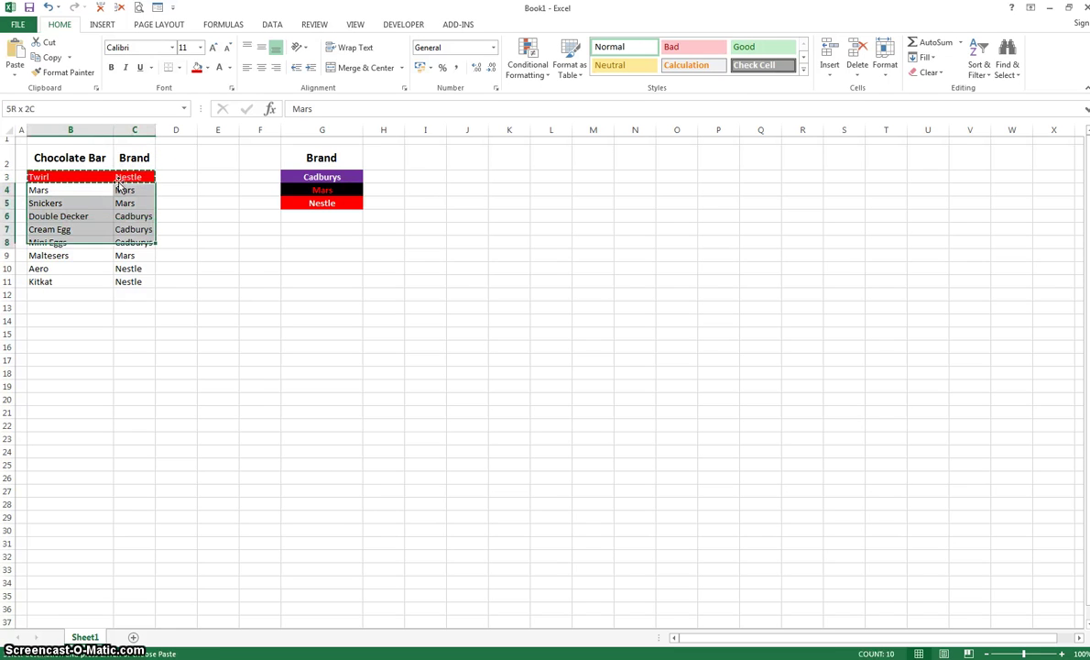
right_click(109, 210)
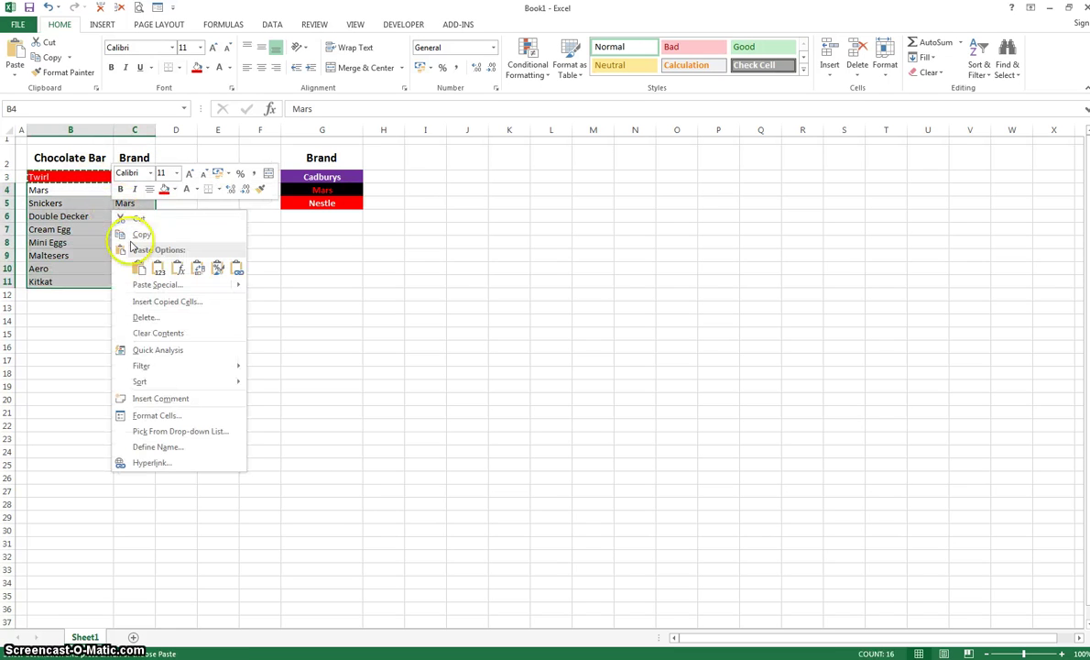
left_click(219, 269)
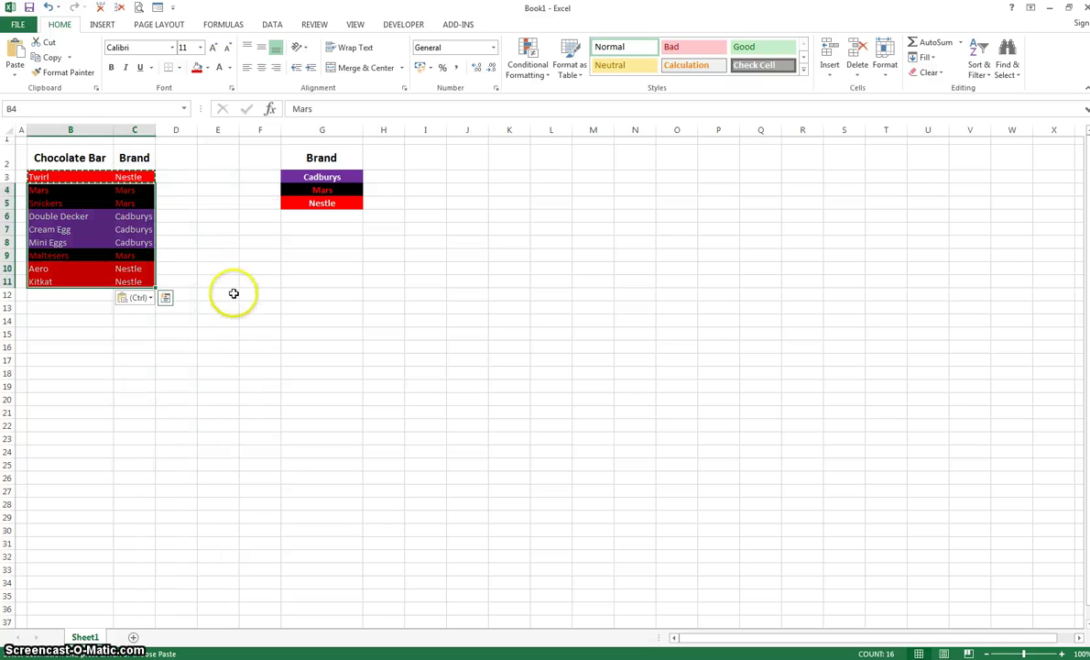
left_click(188, 242)
left_click(179, 175)
left_click(175, 156)
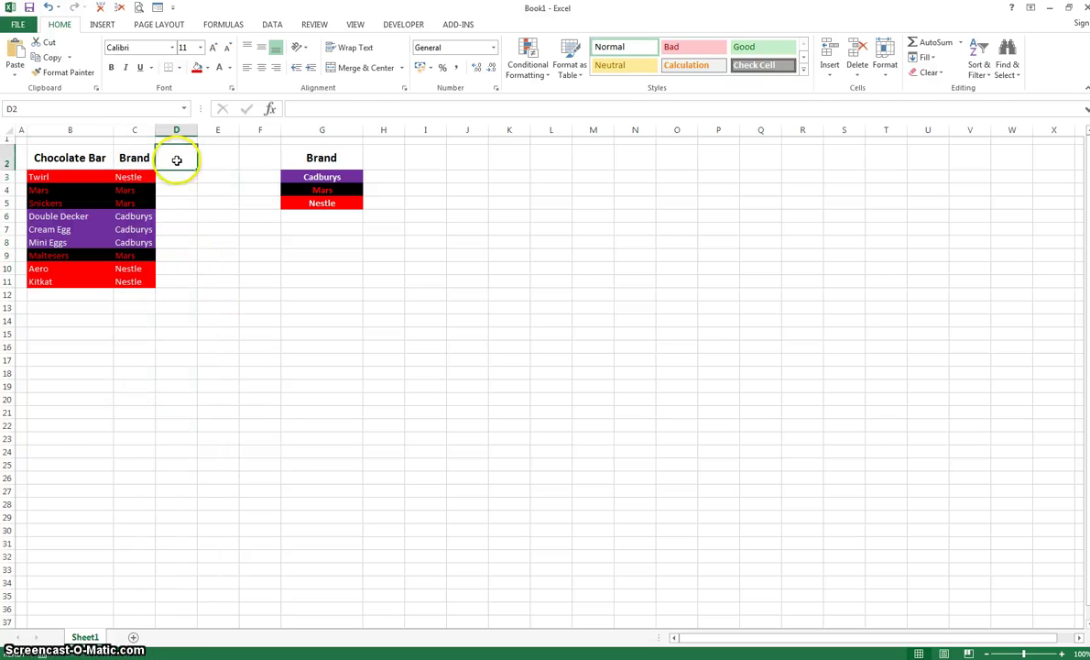
key("Escape")
left_click(212, 158)
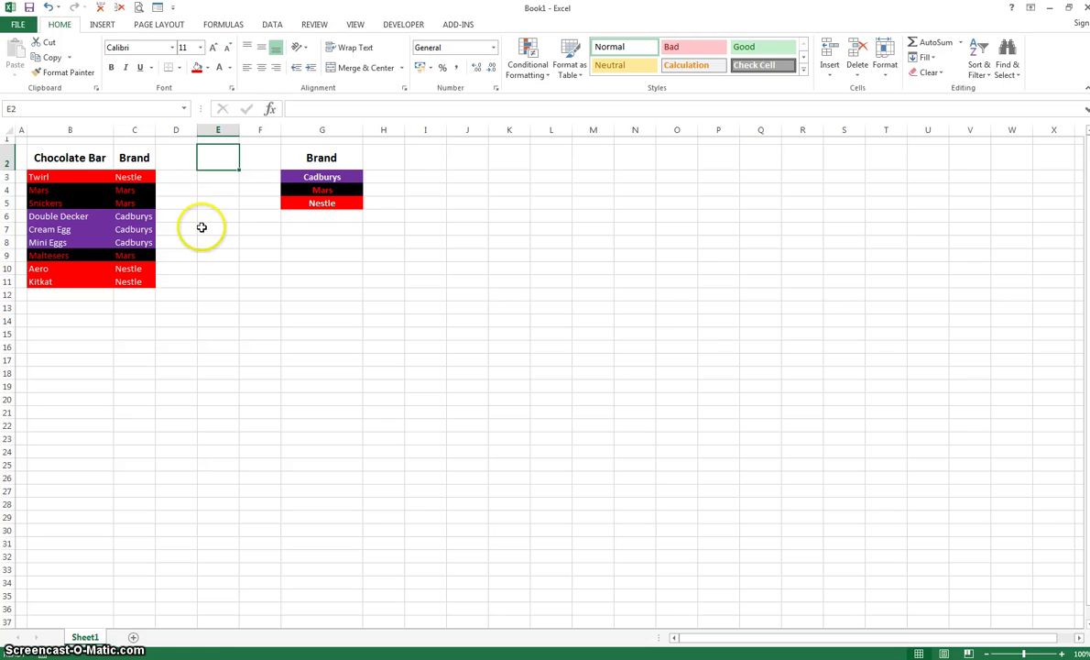